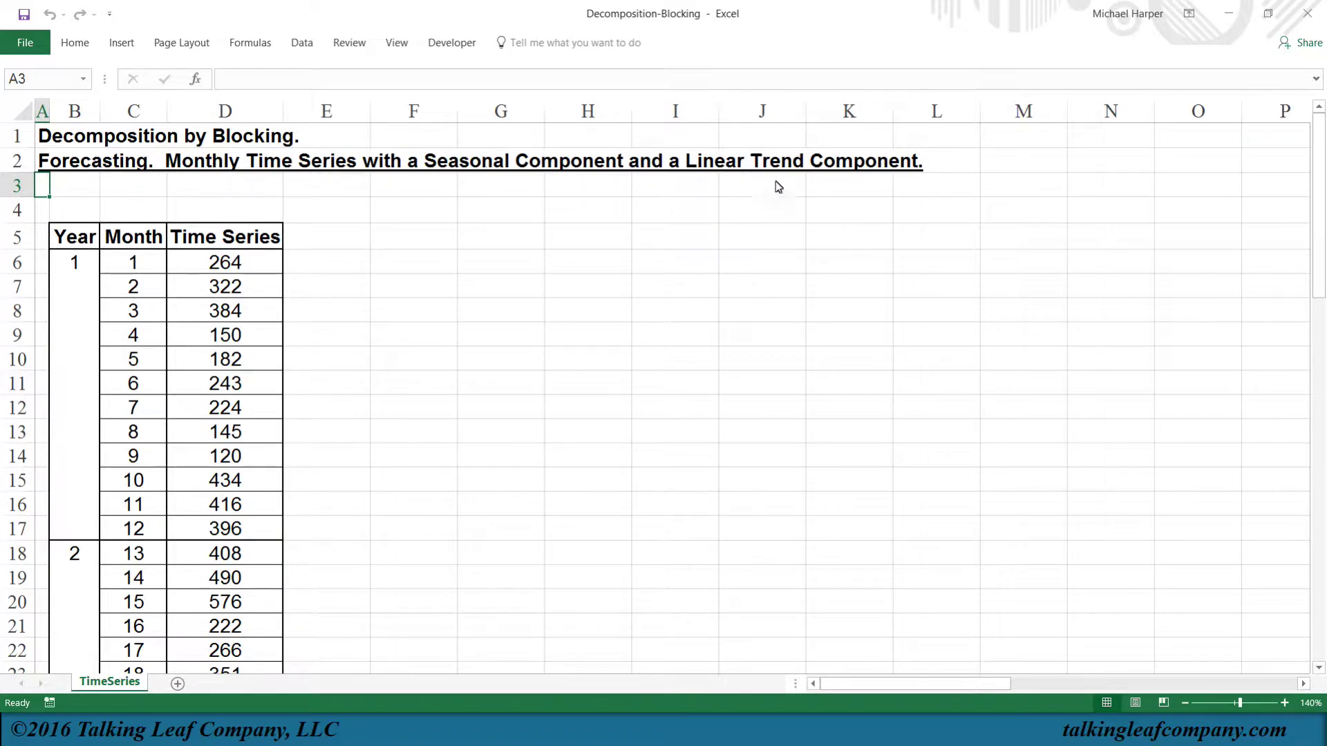
Step: Copy the Time Series column with its heading, D5:D65, to column F starting at F5
click(230, 243)
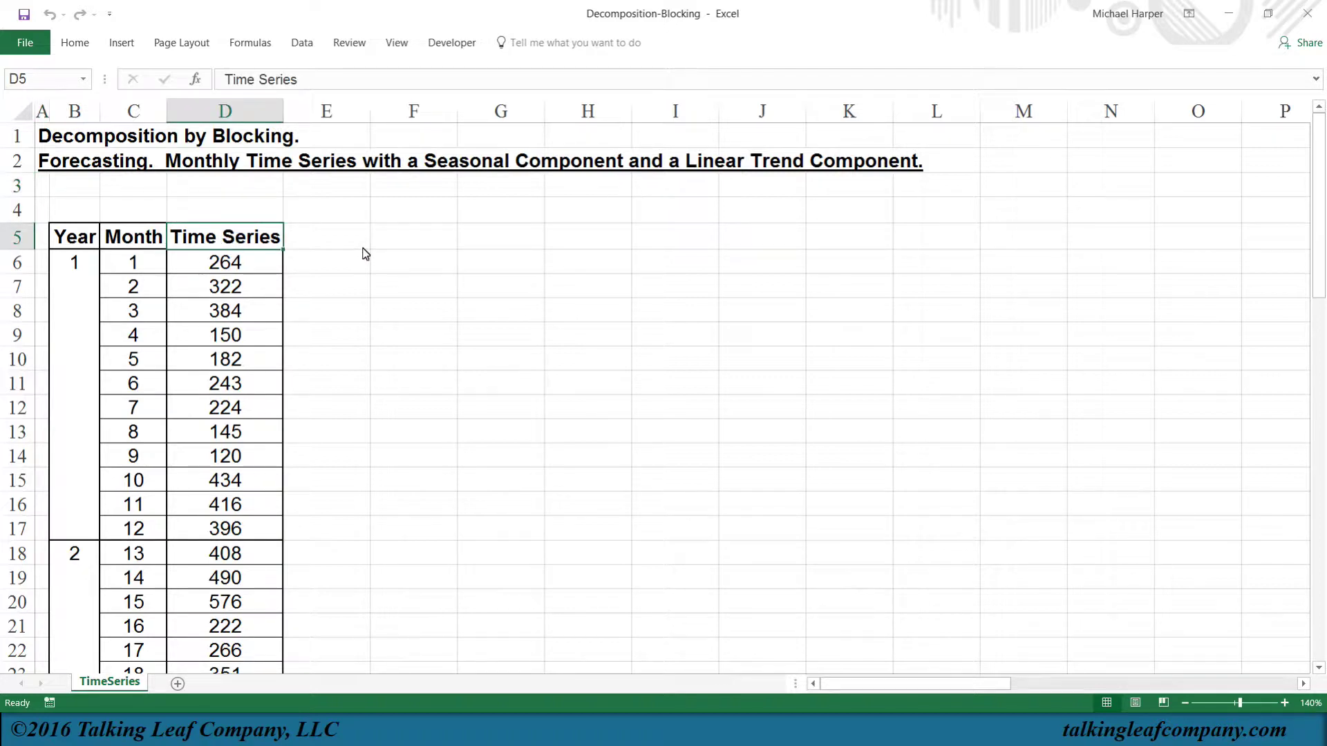
key(ctrl+Down)
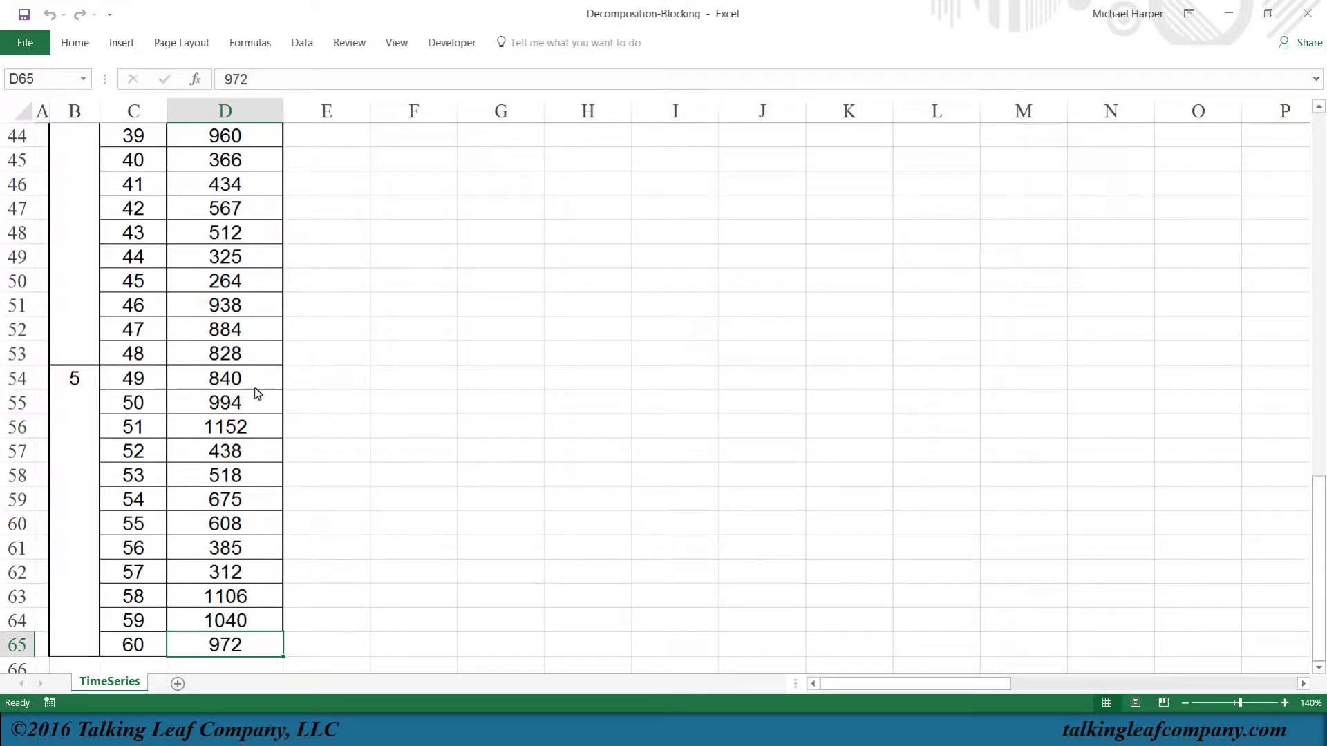
key(ctrl+shift+Up)
key(ctrl+c)
scroll(374, 257, up, 2)
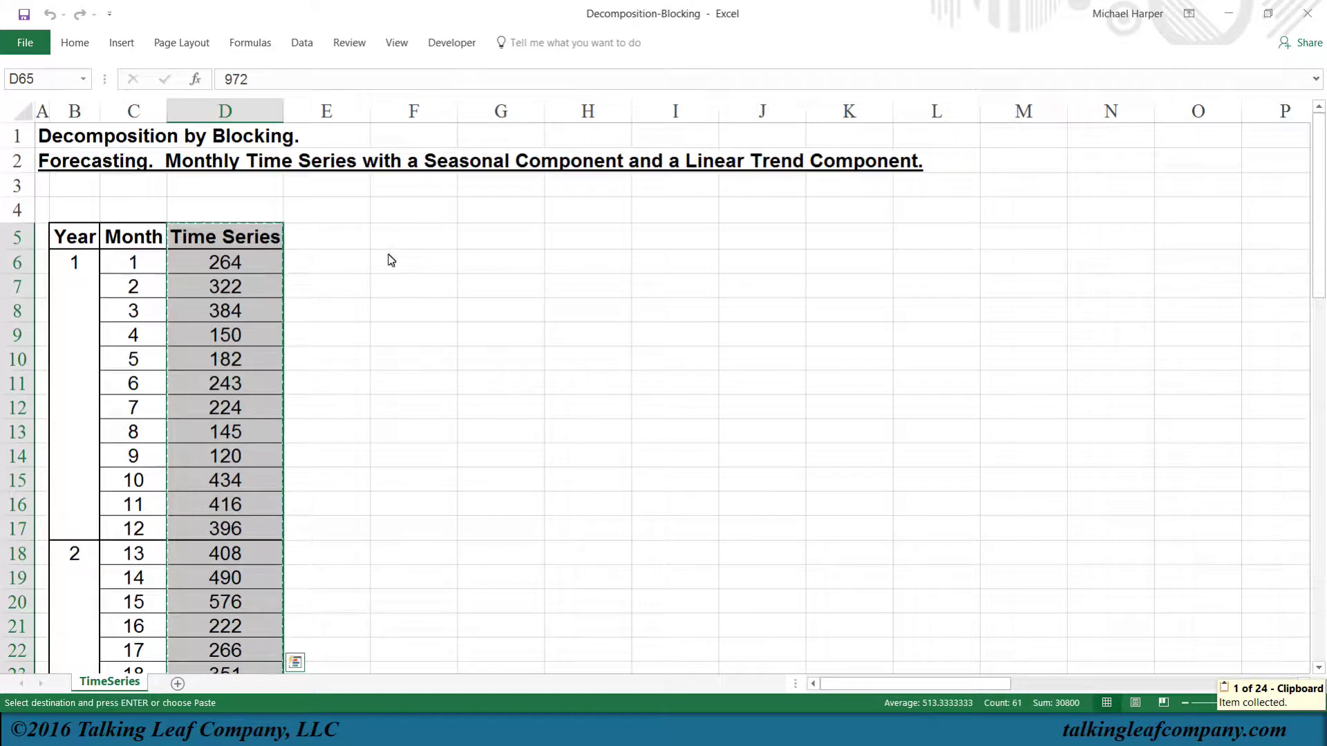
click(415, 240)
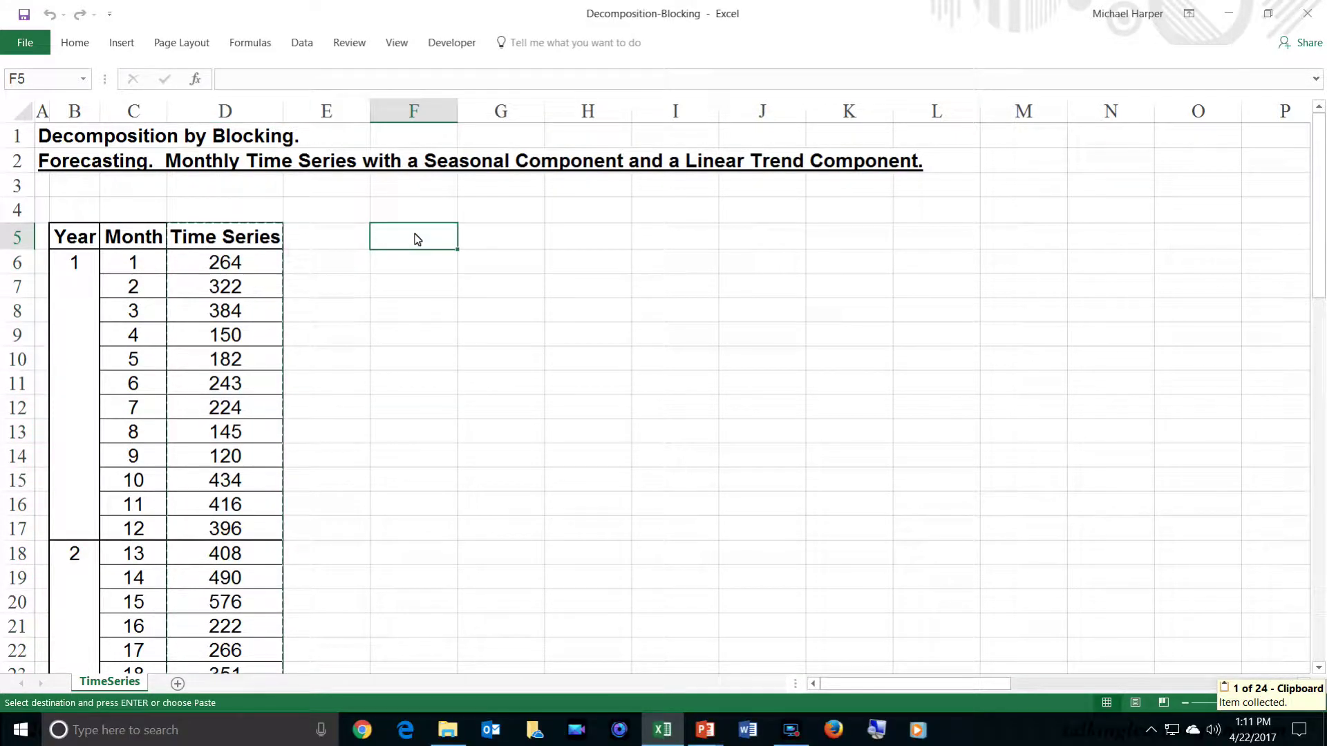
key(ctrl+v)
Step: Move the copied Time Series heading up to F4 and enter the year numbers 1 to 5 across F5:J5
click(418, 240)
drag(428, 247, 419, 215)
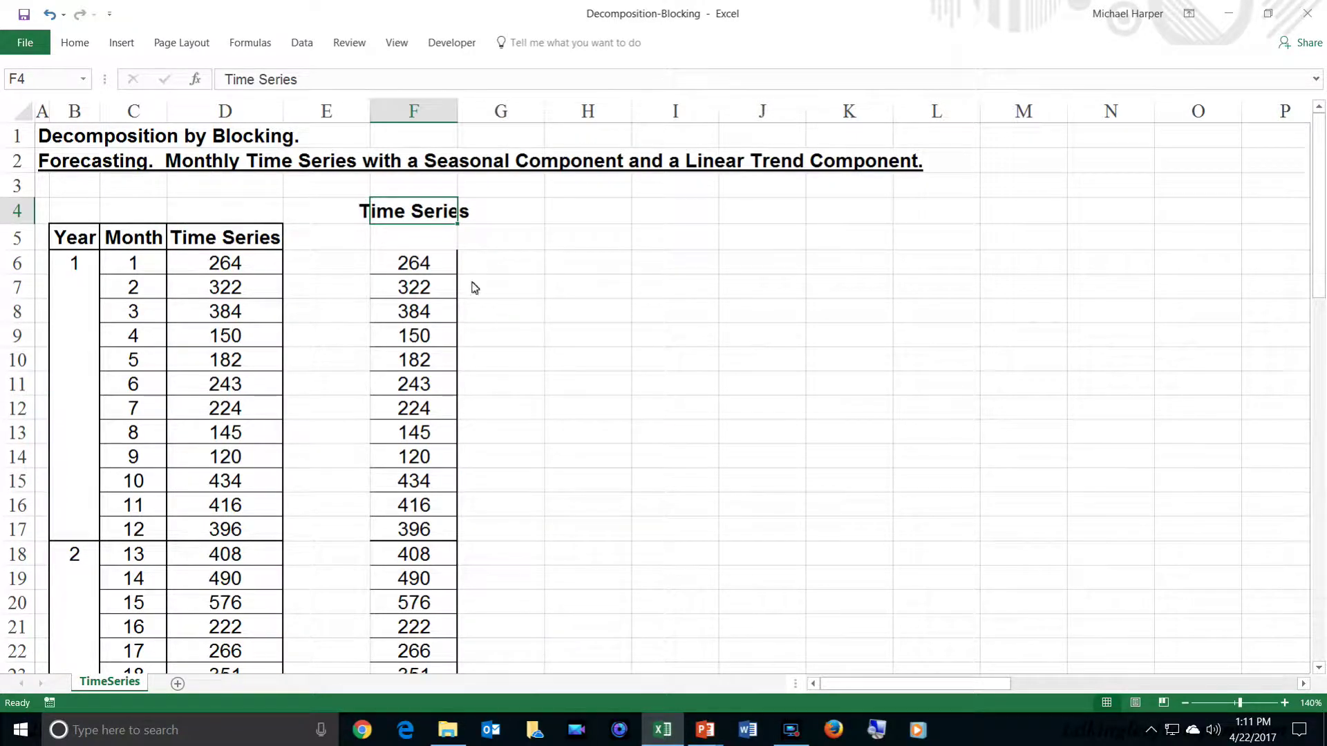
click(412, 243)
text(1)
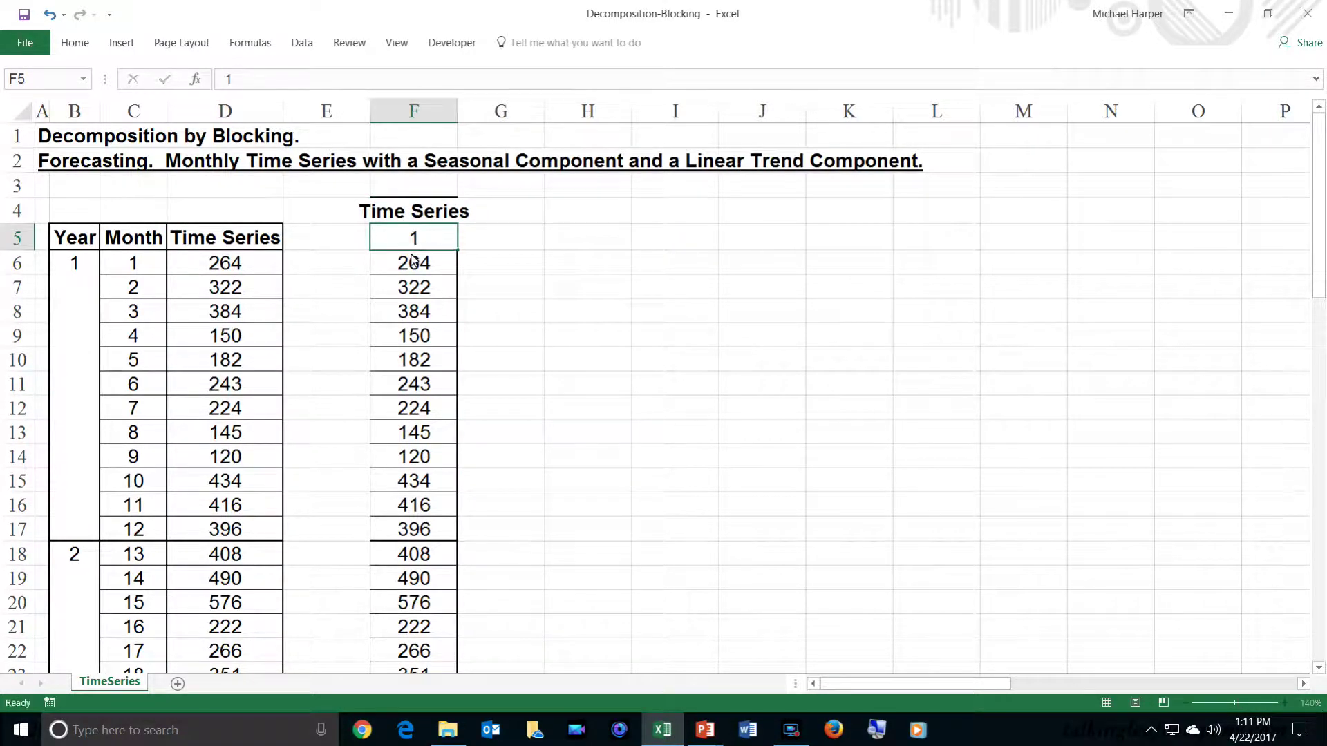
key(Tab)
text(2)
key(Tab)
text(3)
key(Tab)
text(4	5)
key(Tab)
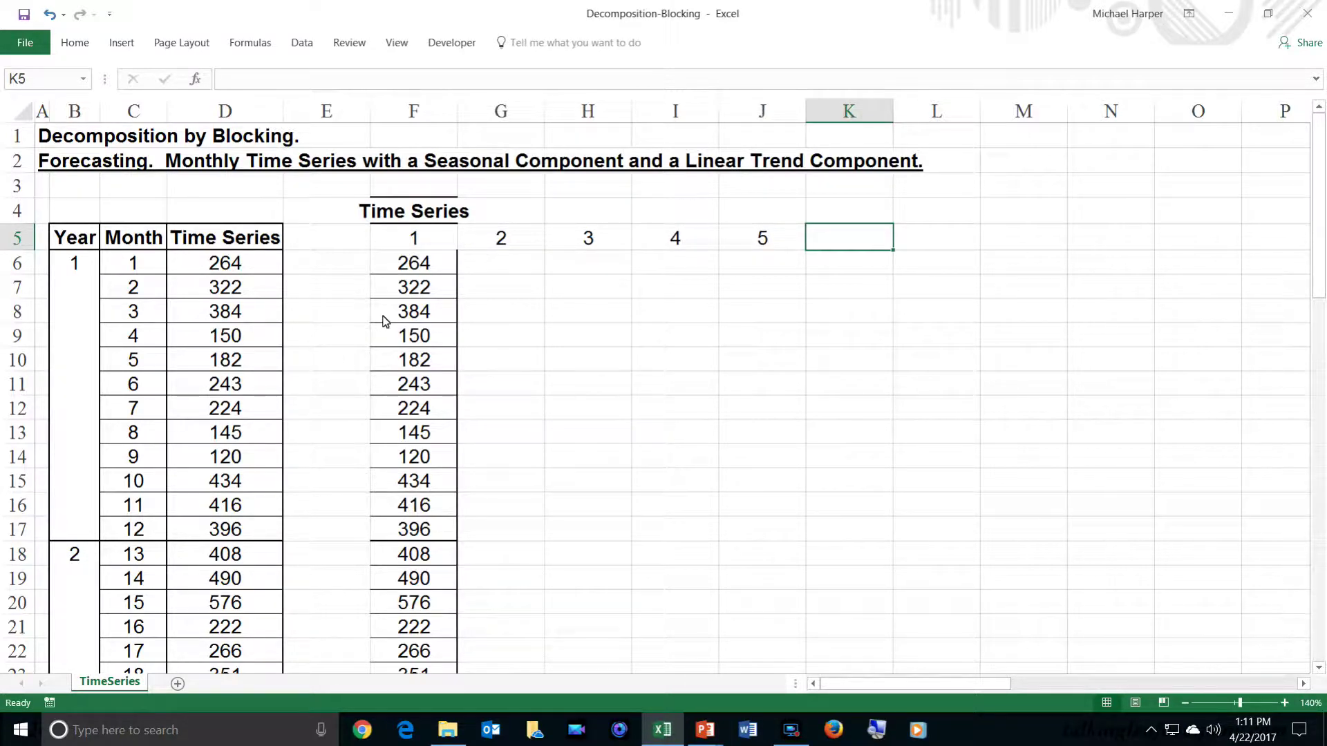
Step: Move the column F values from F18 down to the end into column G, starting at G6
click(407, 561)
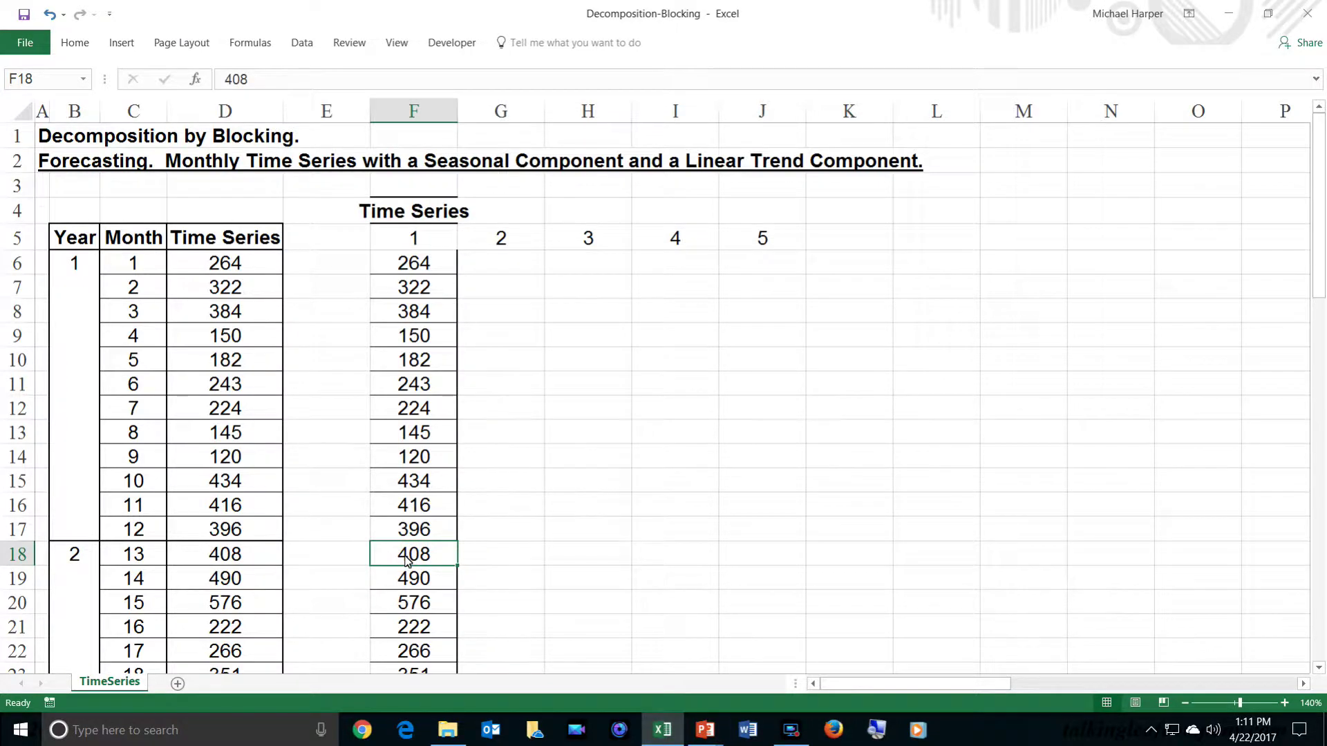
key(ctrl+shift+Down)
scroll(376, 305, up, 14)
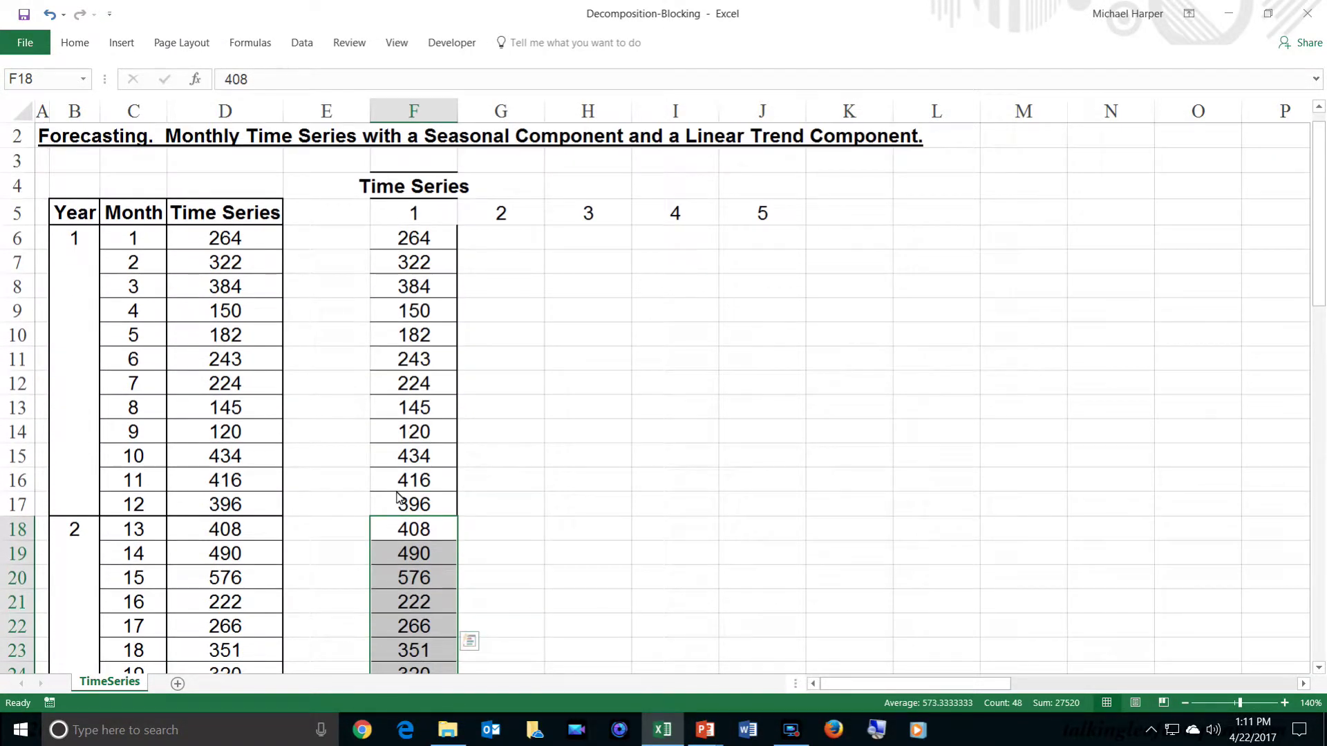
drag(385, 524, 542, 235)
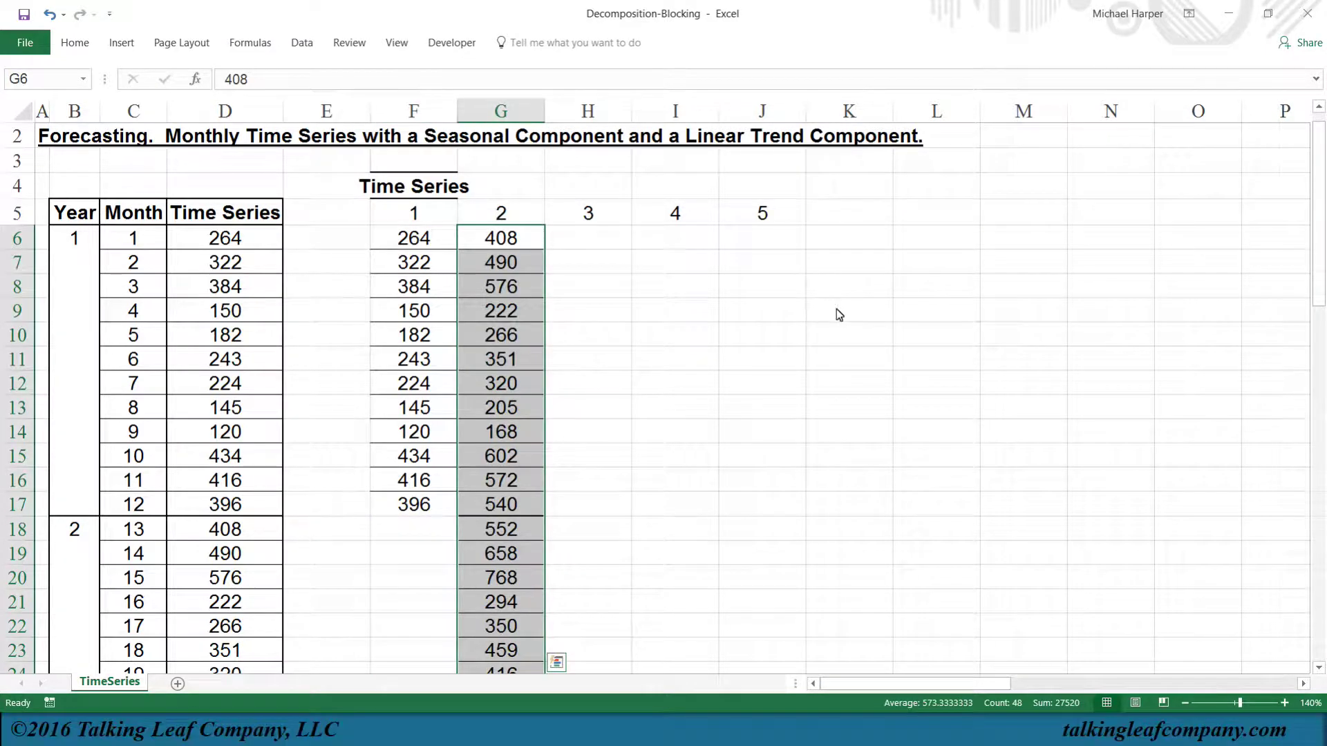
Step: Move the column G values from G18 down to the end into column H, starting at H6
click(512, 529)
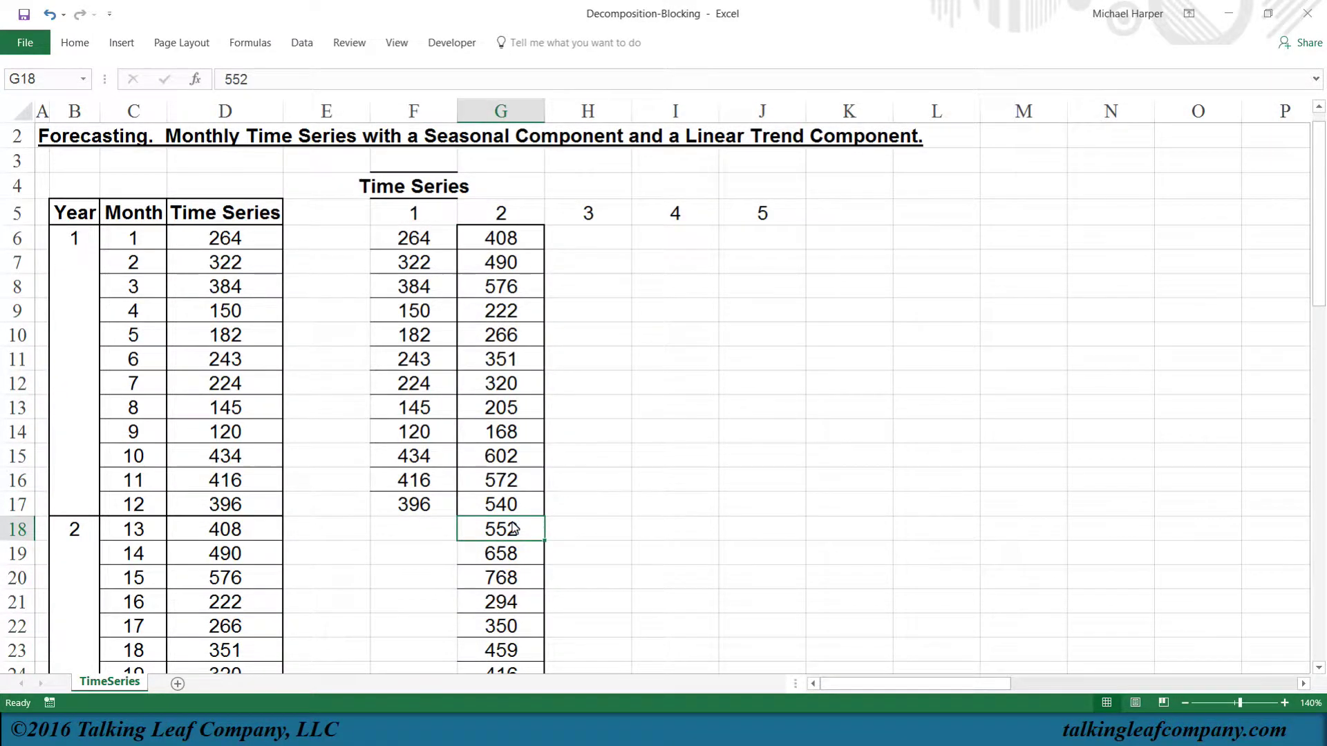
key(ctrl+shift+Down)
scroll(515, 346, up, 8)
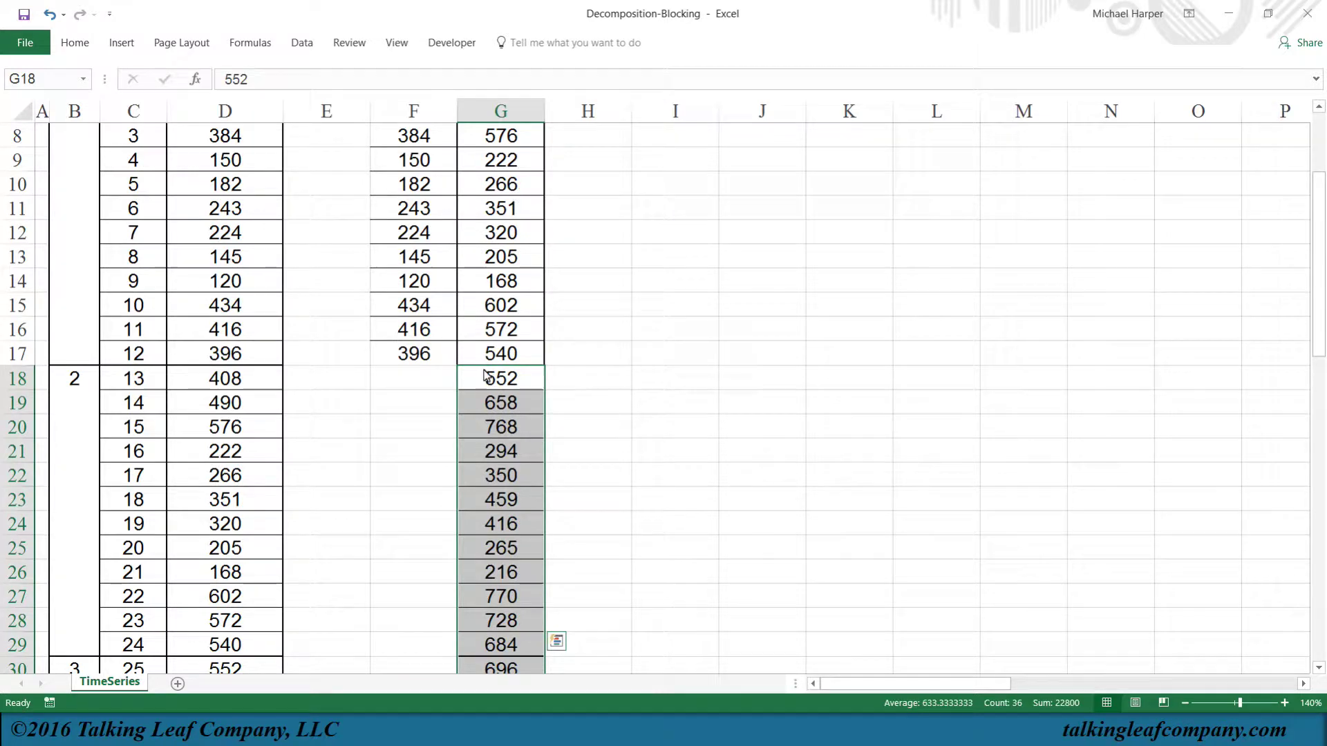
scroll(487, 377, up, 3)
drag(488, 548, 580, 259)
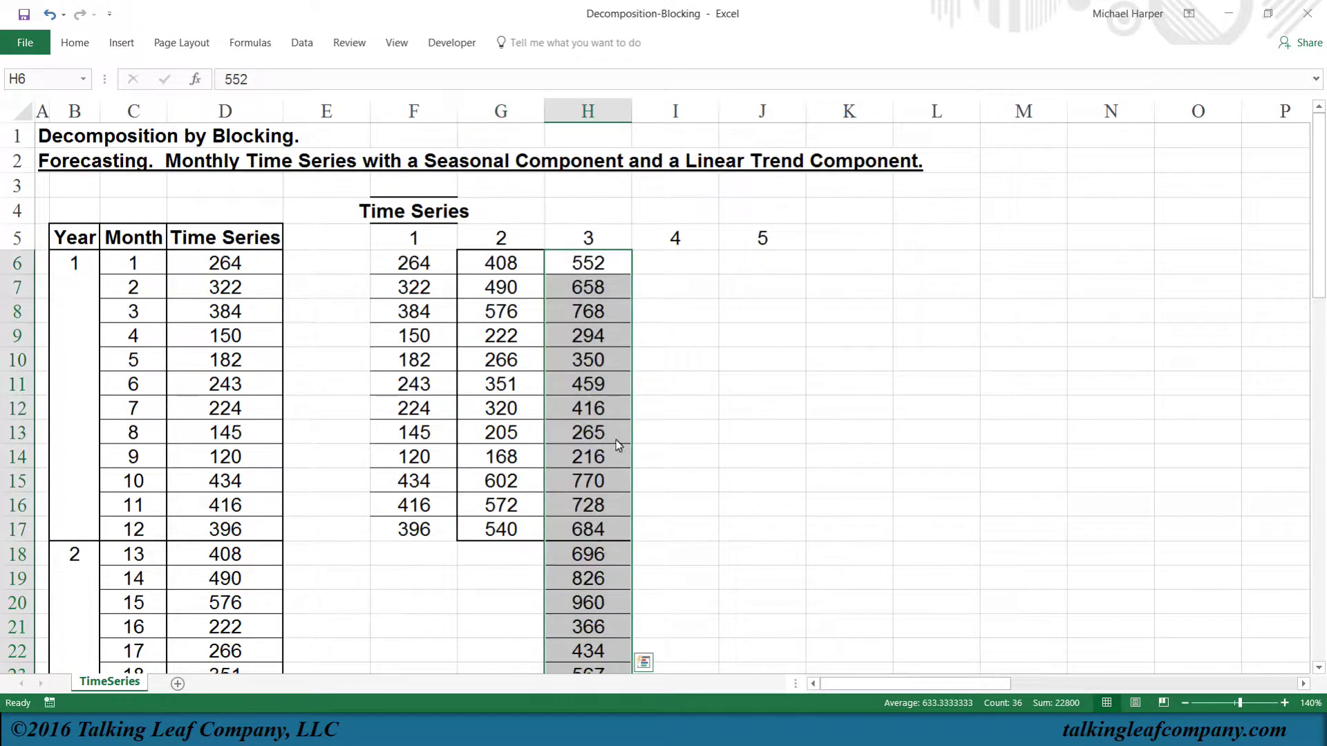
Step: Move the column H values from H18 down to the end into column I, starting at I6
click(564, 557)
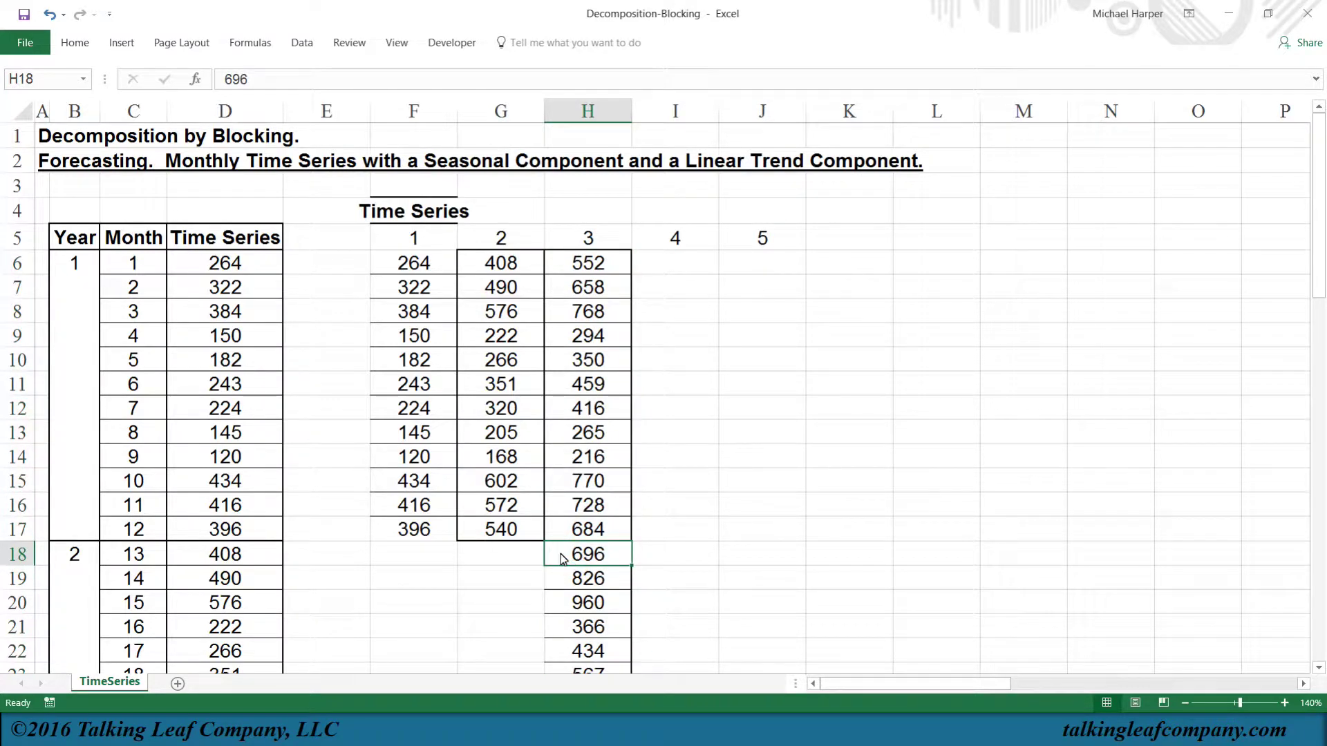
key(ctrl+shift+Down)
scroll(563, 557, up, 7)
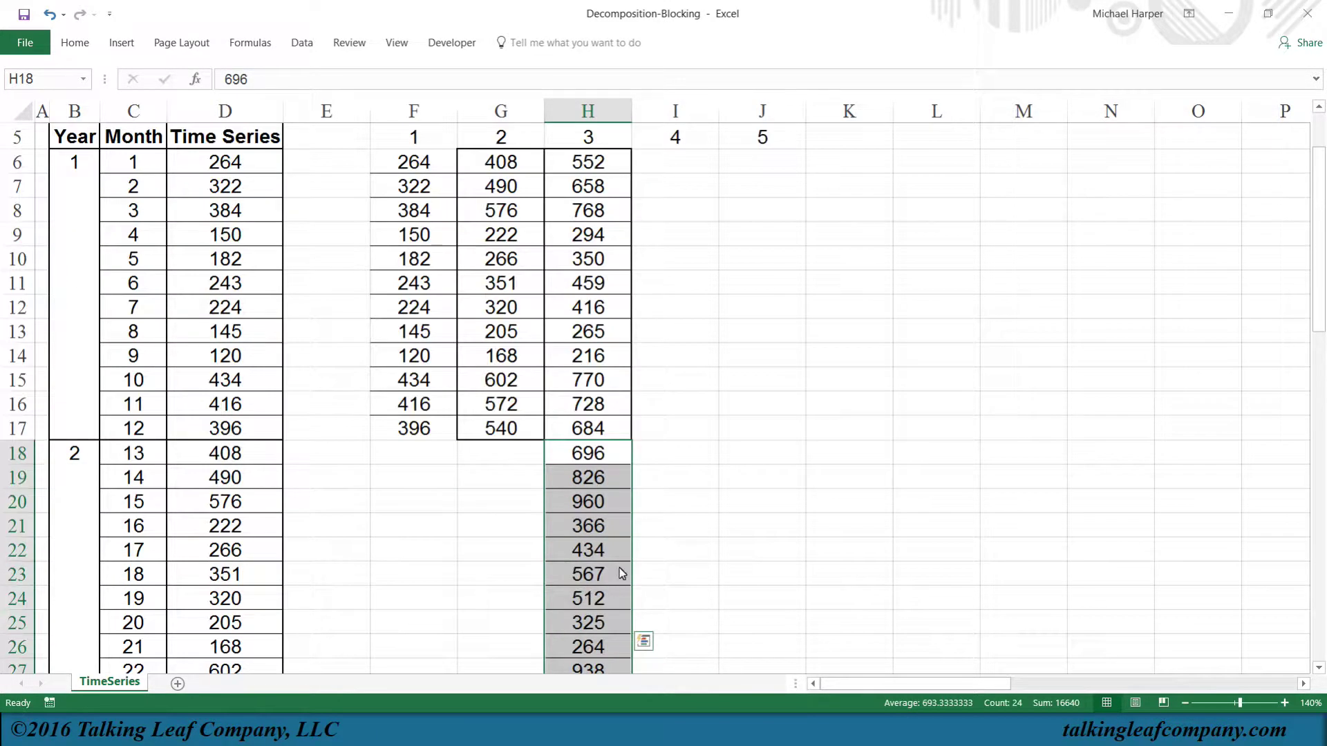
drag(566, 545, 667, 262)
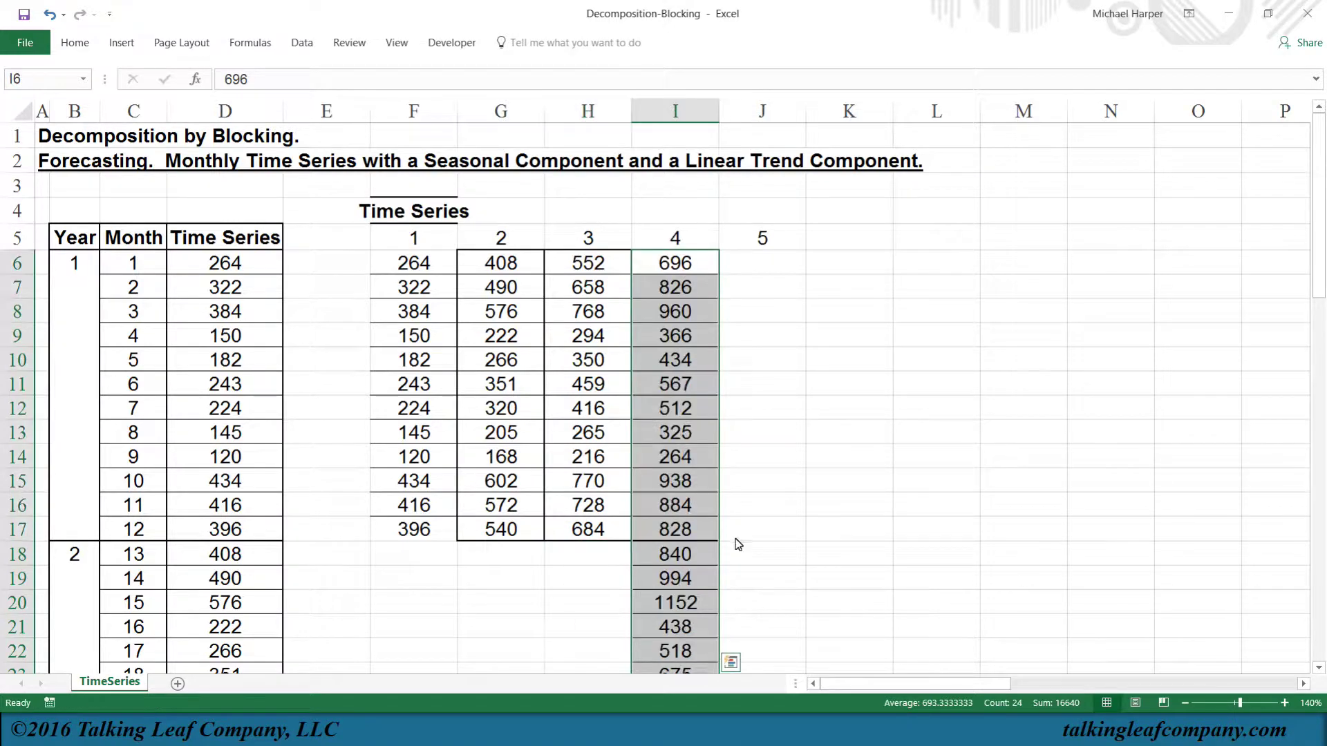
Step: Move the remaining column I values from I18 down into column J, starting at J6
click(667, 547)
key(ctrl+shift+Down)
scroll(670, 557, up, 3)
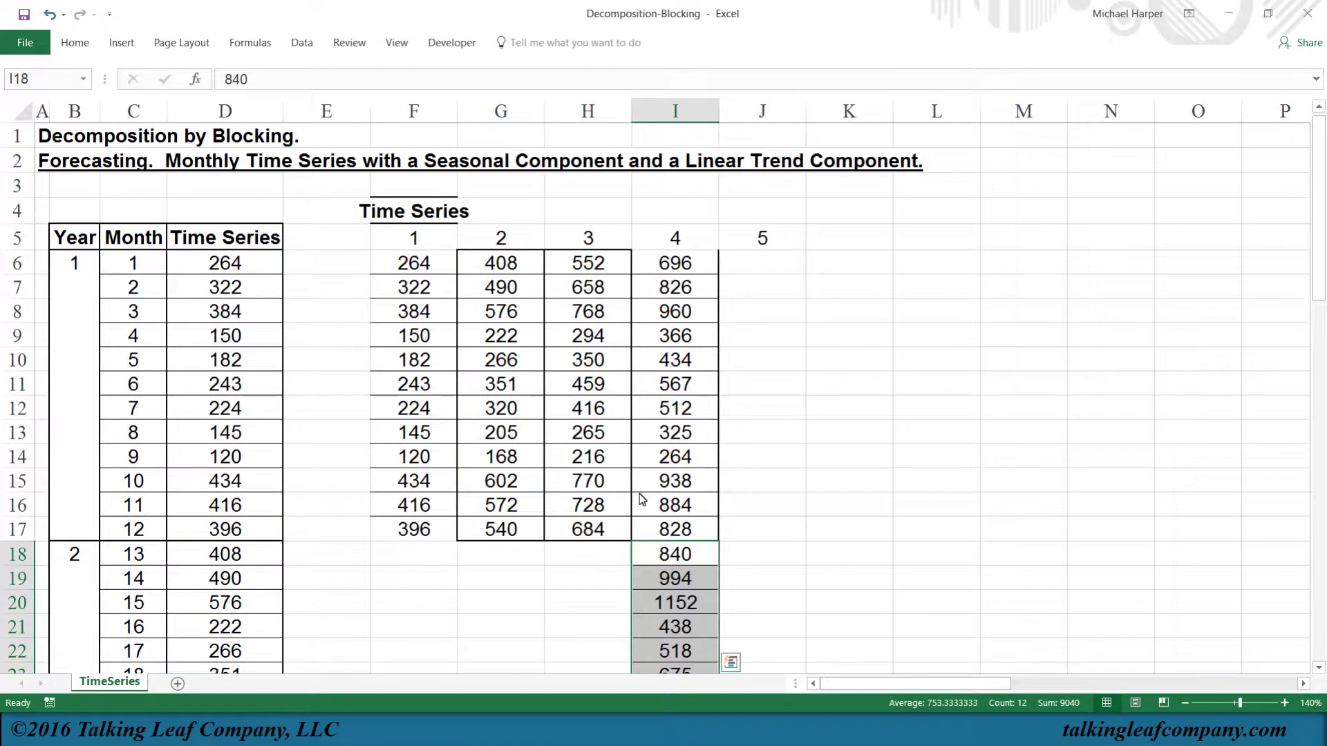
drag(651, 549, 758, 276)
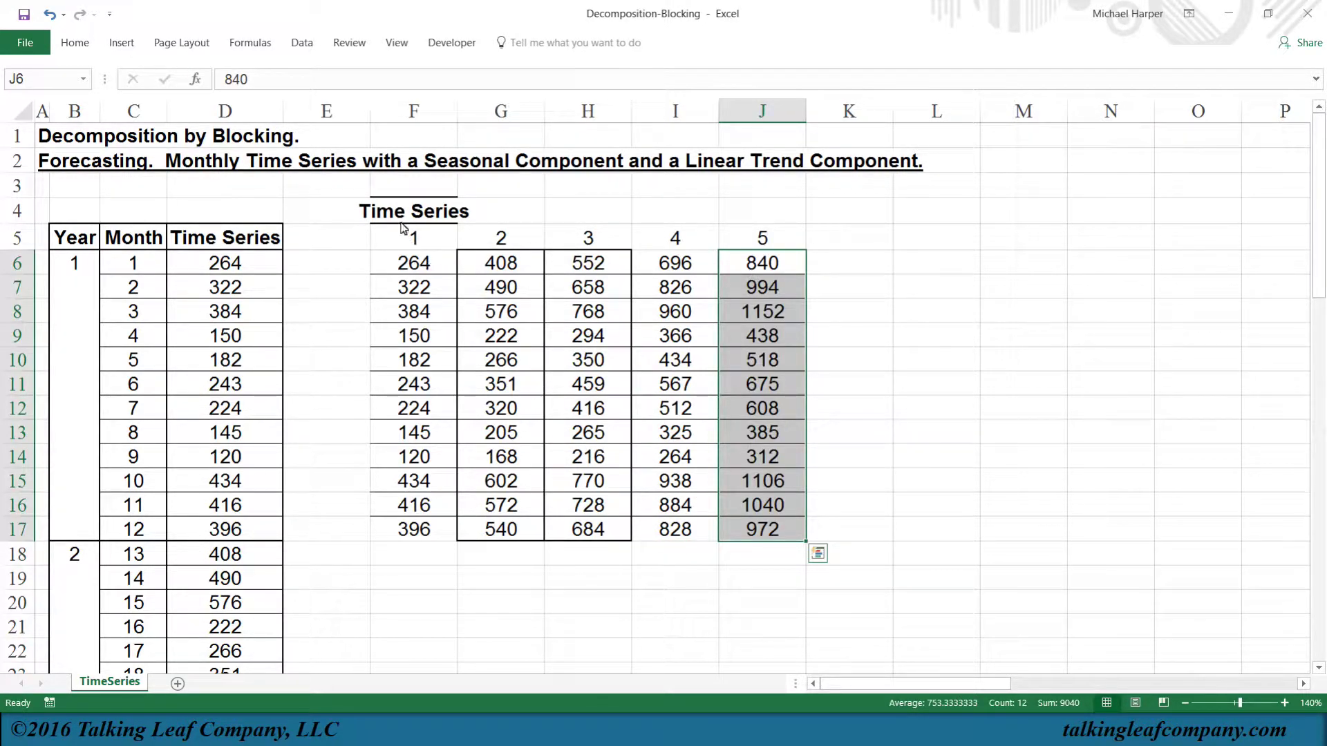
Step: Reset the blocked table F4:J17 to plain formatting, without borders or bold text
drag(376, 211, 781, 519)
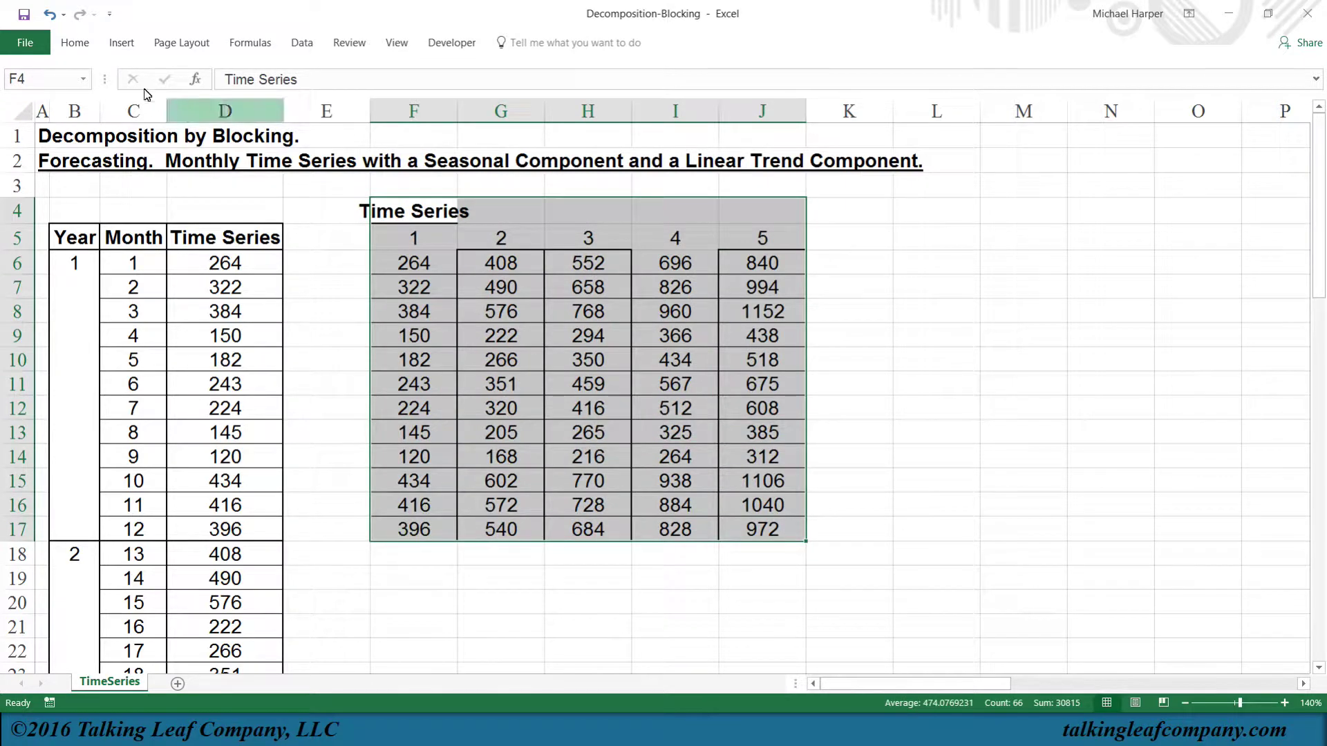
click(80, 45)
click(853, 73)
click(850, 210)
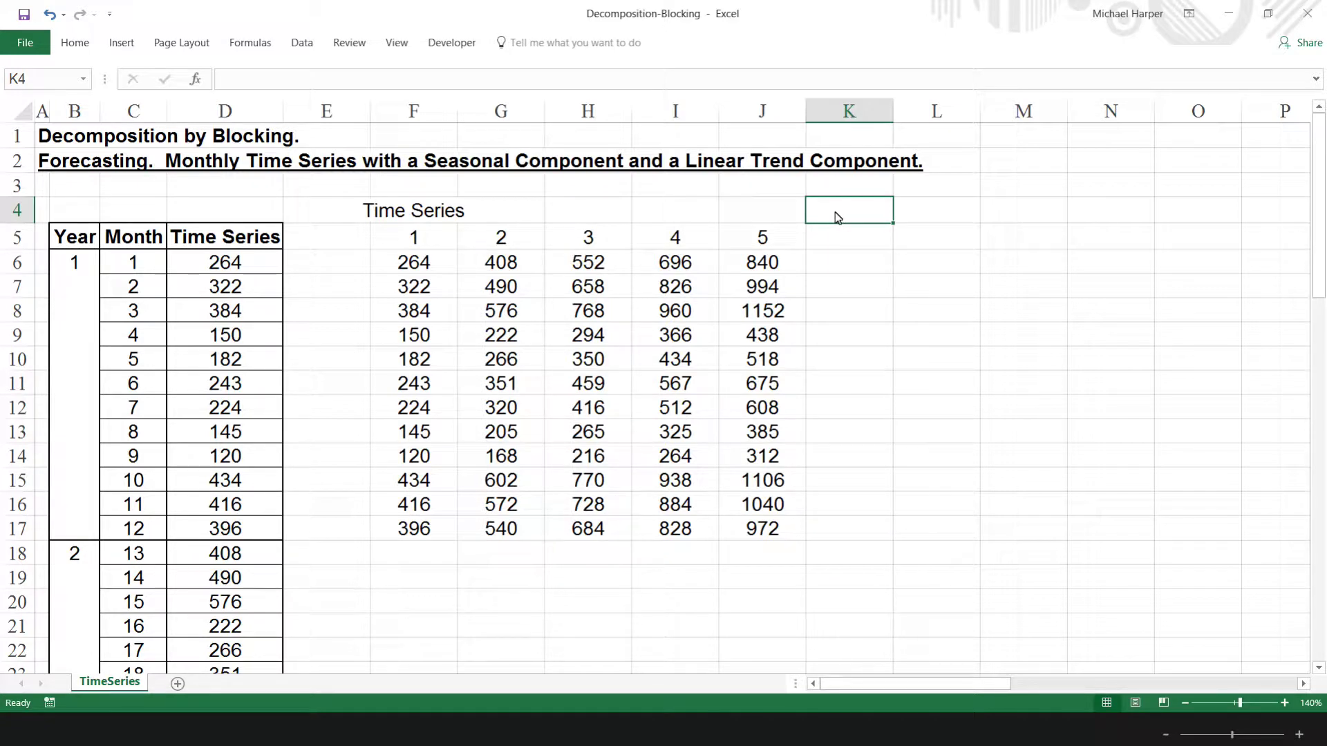
Step: Enter the column heading Trend in K5, beside the year 5 heading
click(831, 247)
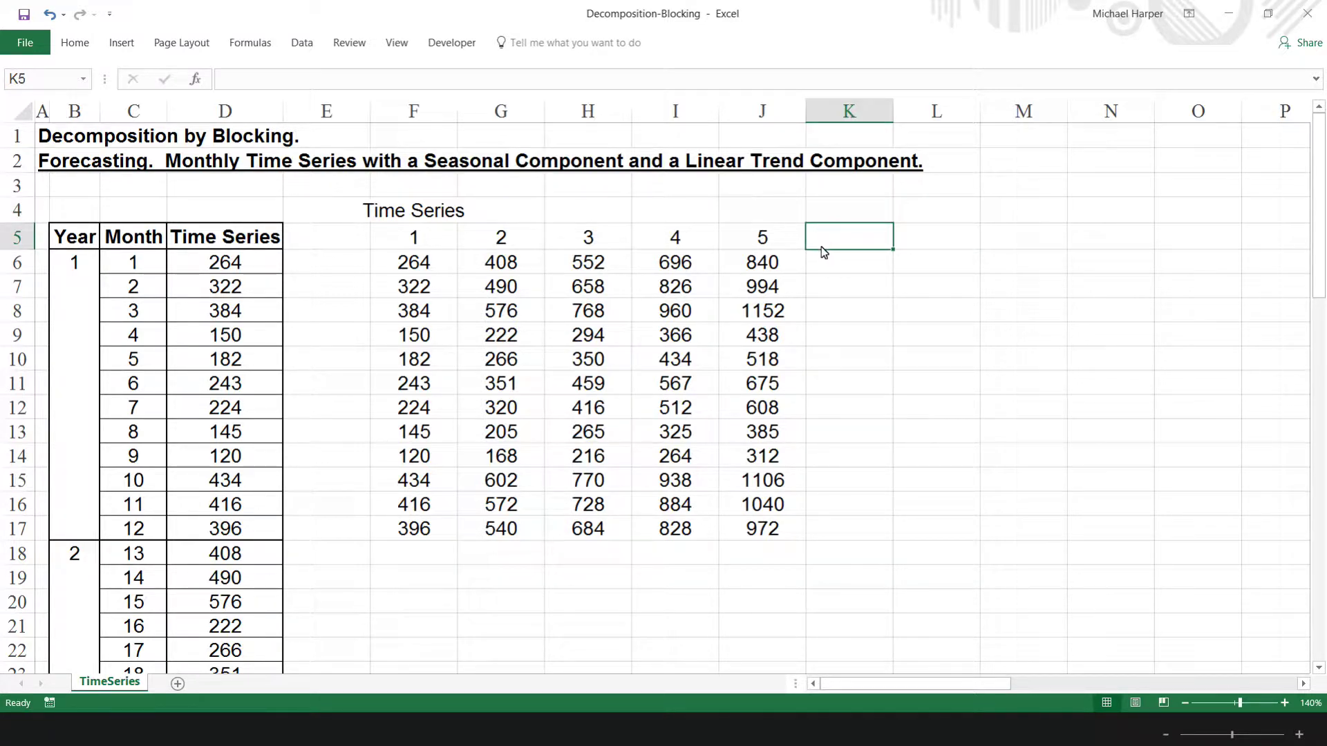
text(Trend)
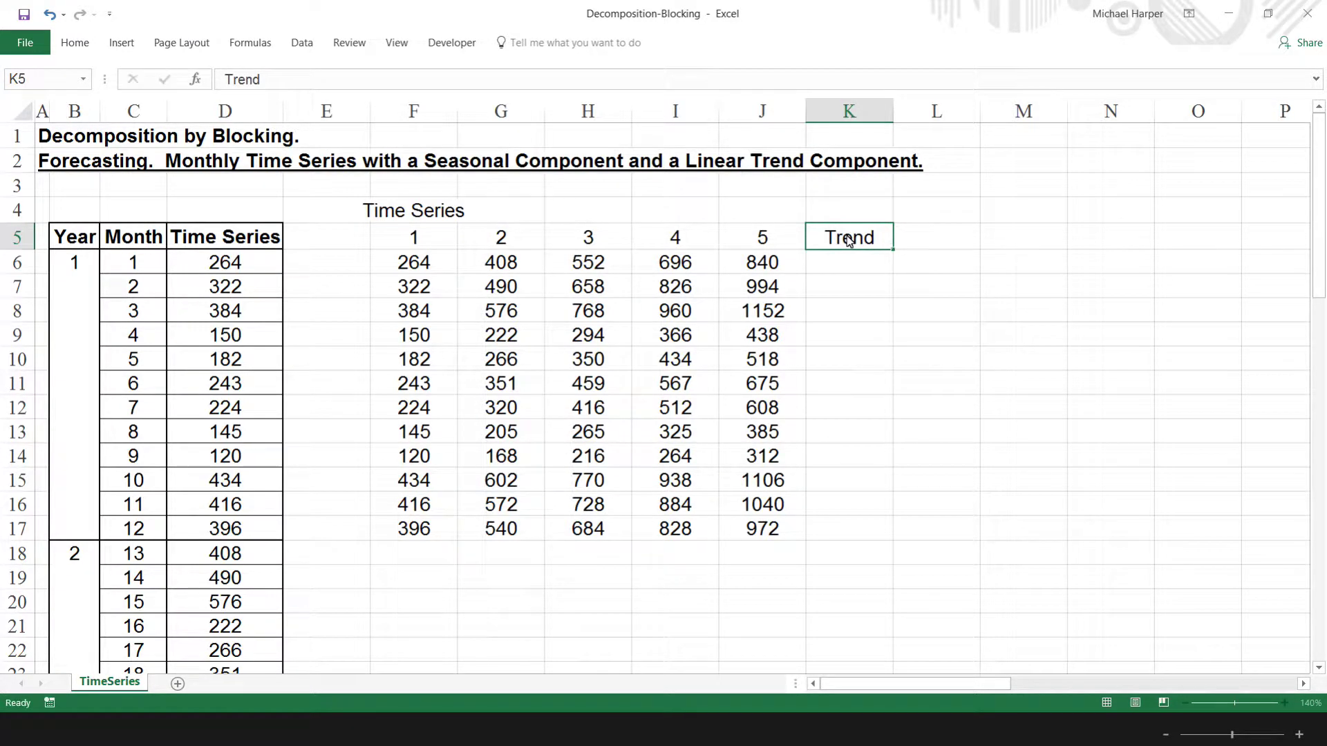
key(Return)
Step: Calculate the first month's trend in K6 with =SLOPE(F6:J6,$F$5:$J$5) and fill the formula down to K17
text(=)
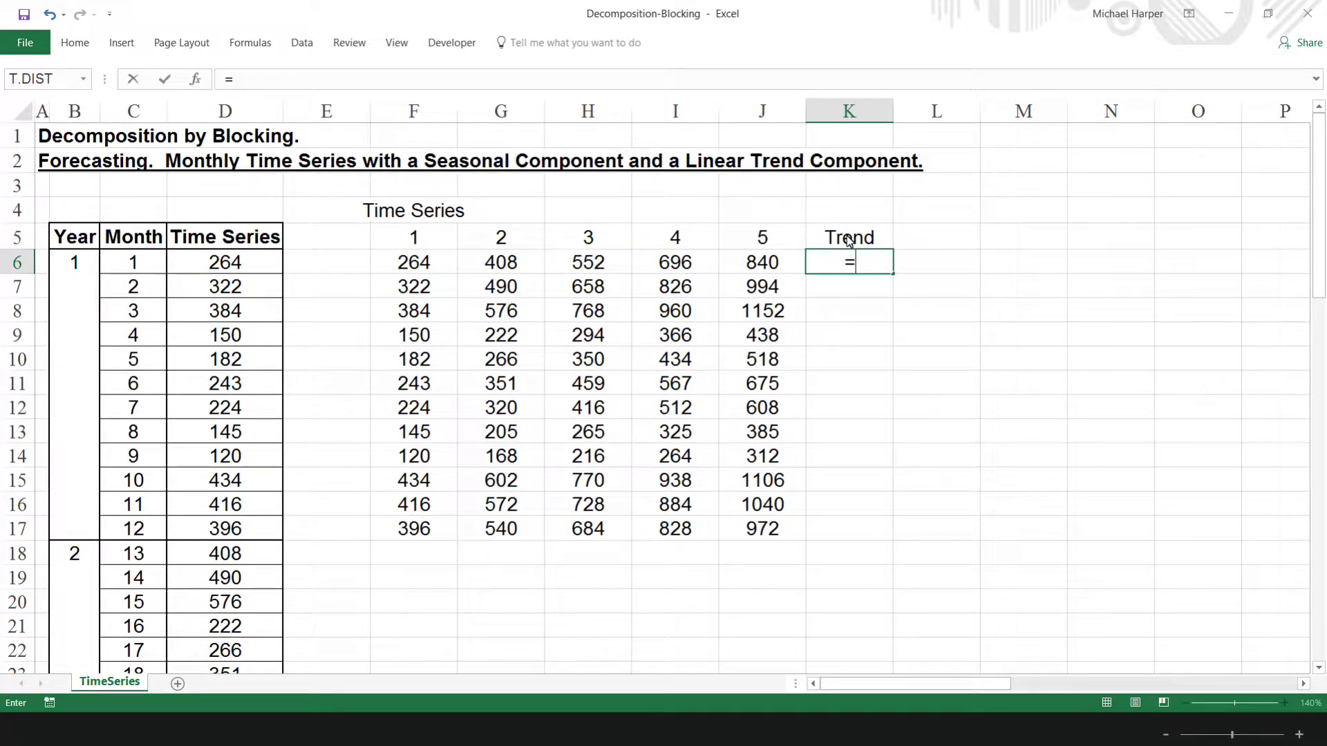
text(slope()
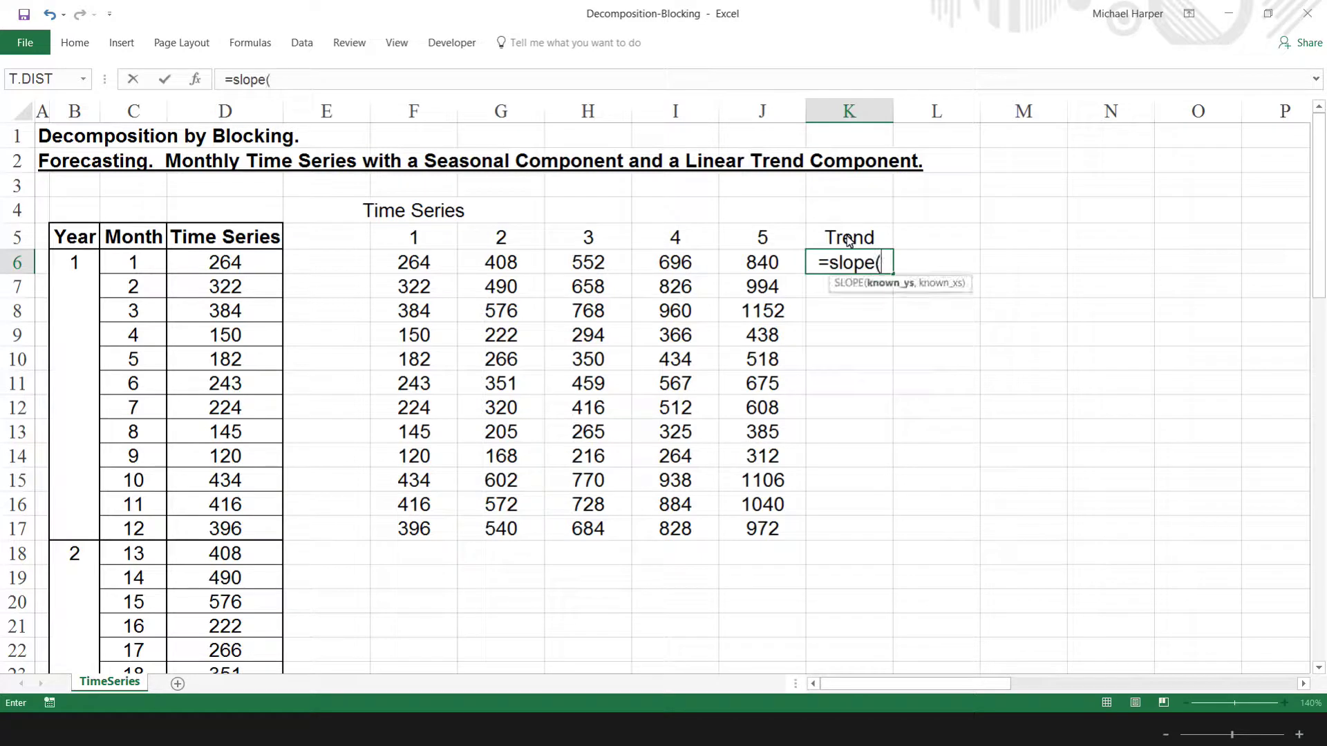
click(413, 264)
drag(486, 270, 757, 269)
text(,)
drag(443, 237, 764, 240)
key(F4)
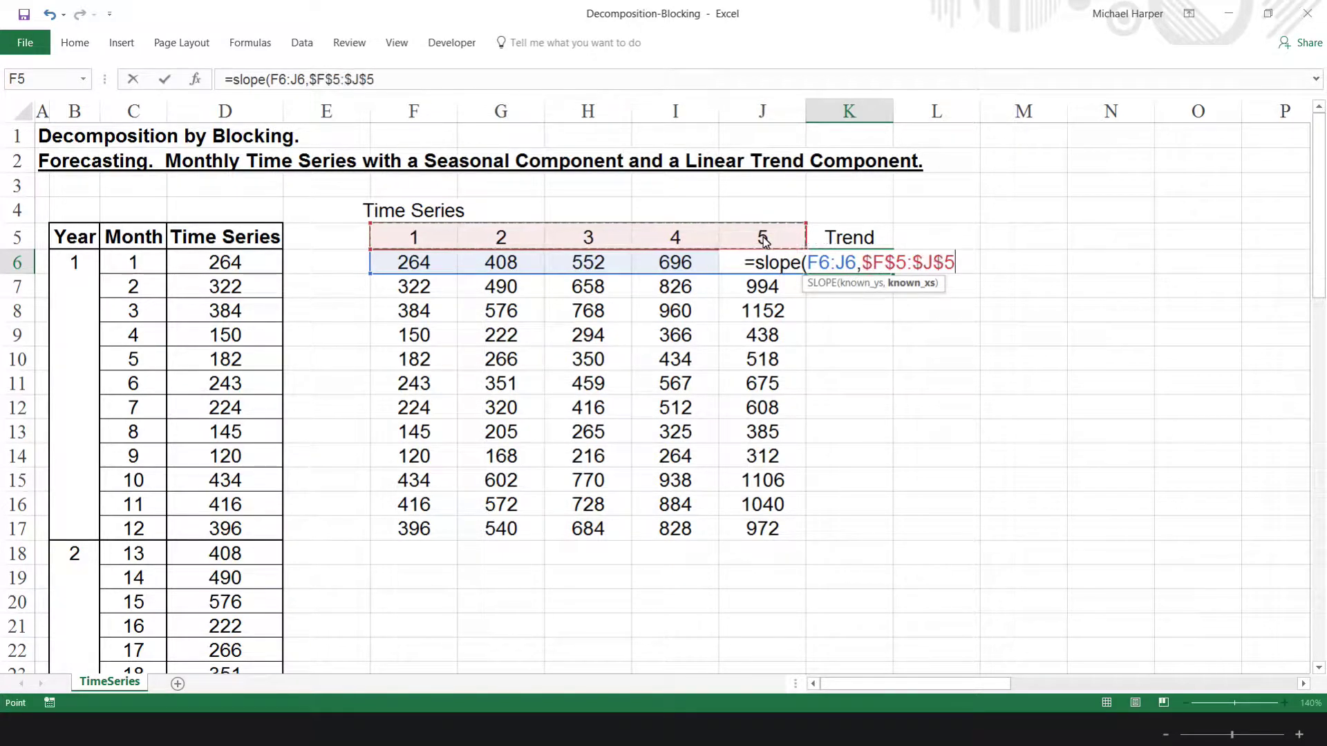
text())
key(Return)
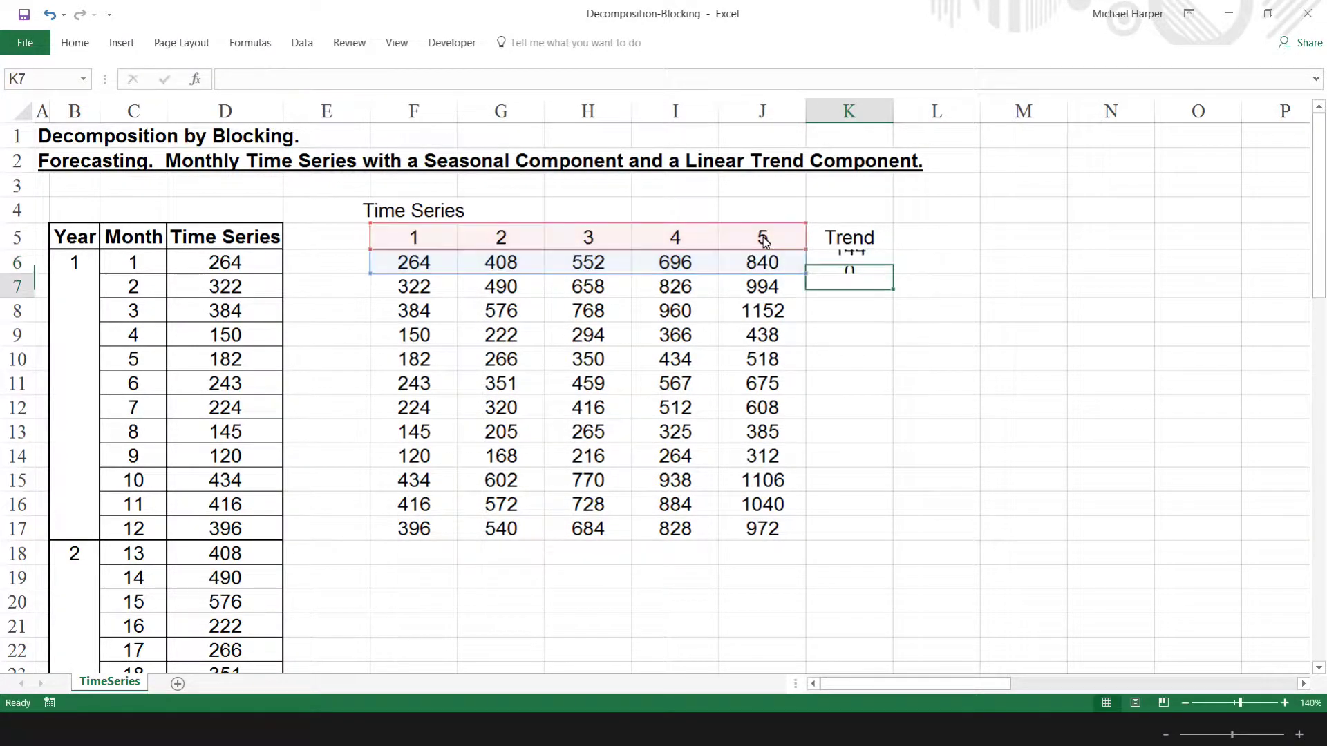
click(859, 264)
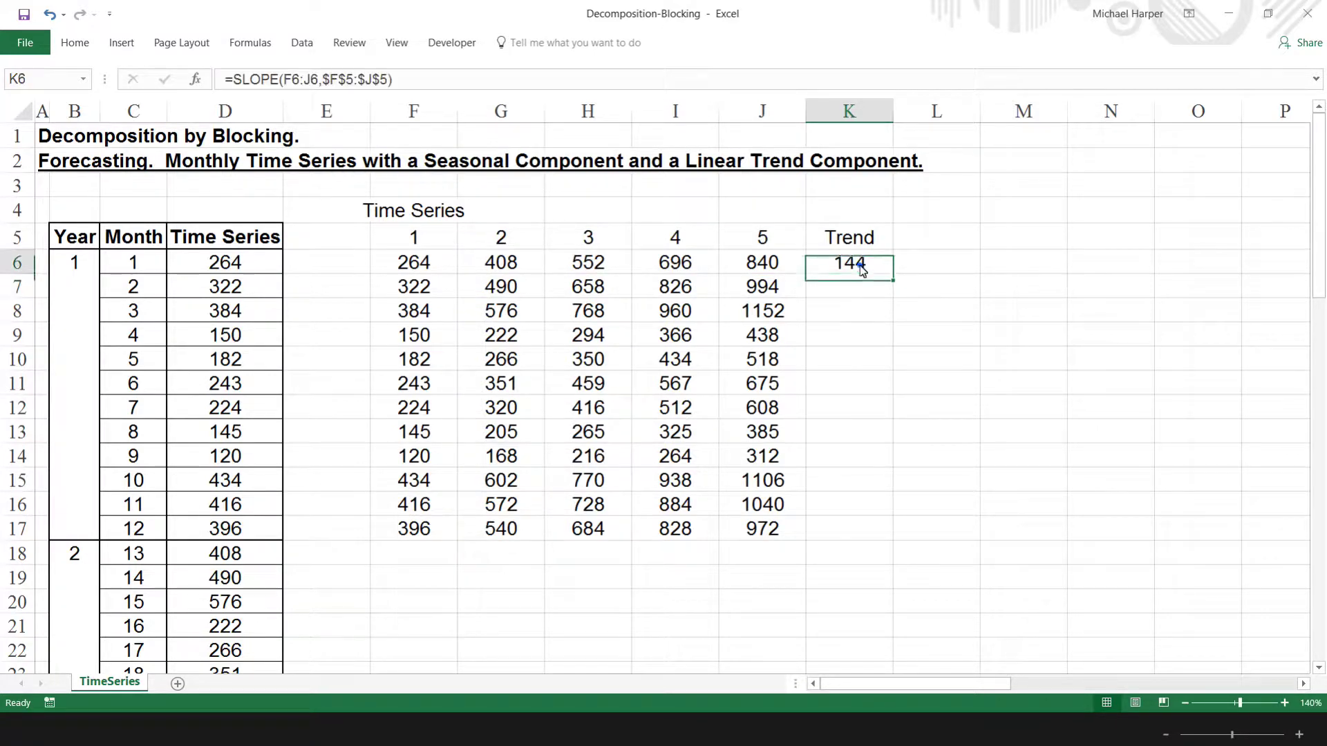
drag(894, 274, 891, 542)
Step: Label J18 as Average and calculate the average of the trend values K6:K17 in K18
click(787, 557)
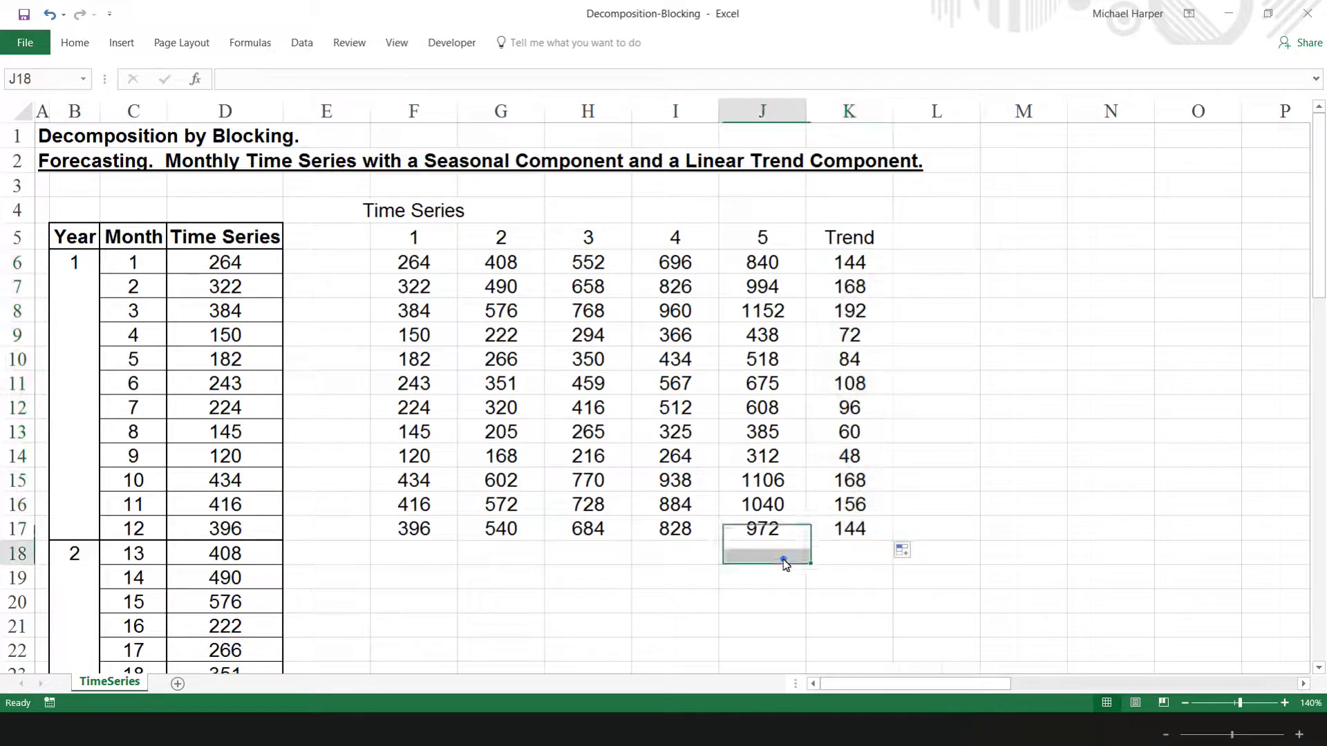
text(Average)
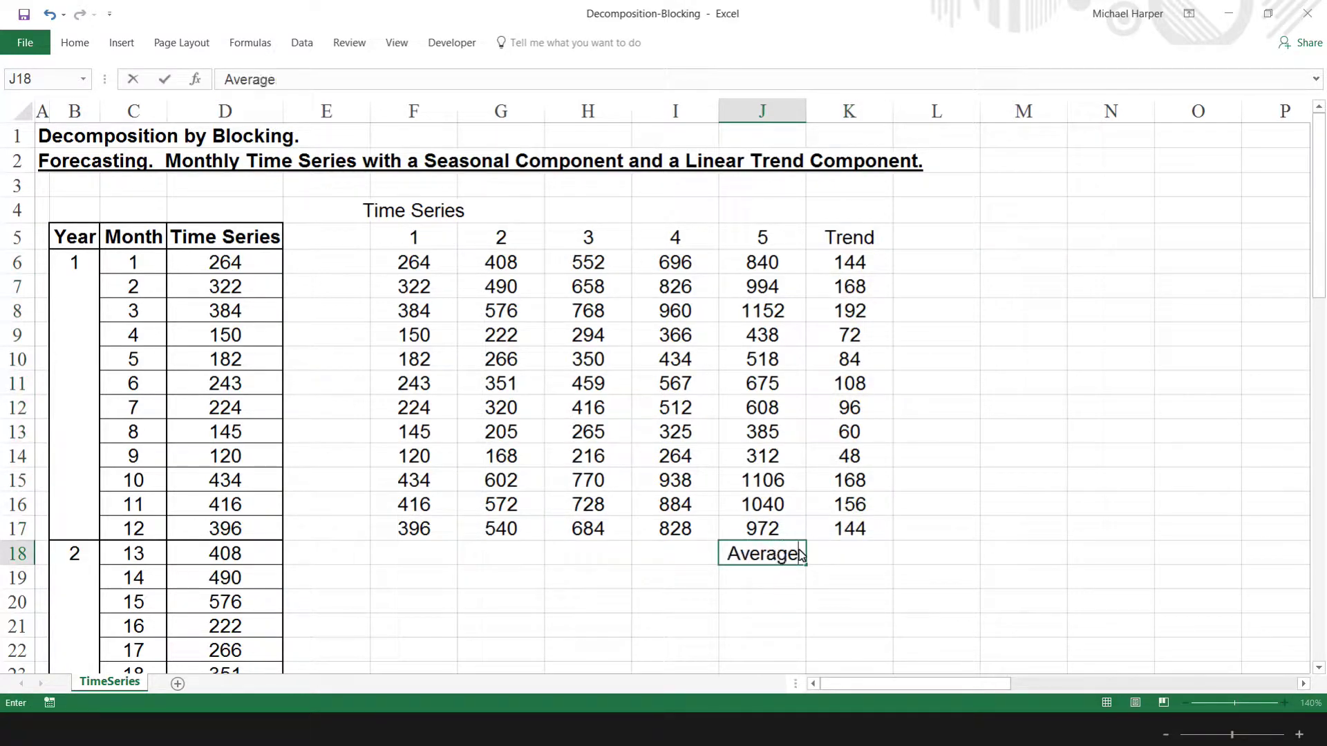
key(Tab)
text(=avee)
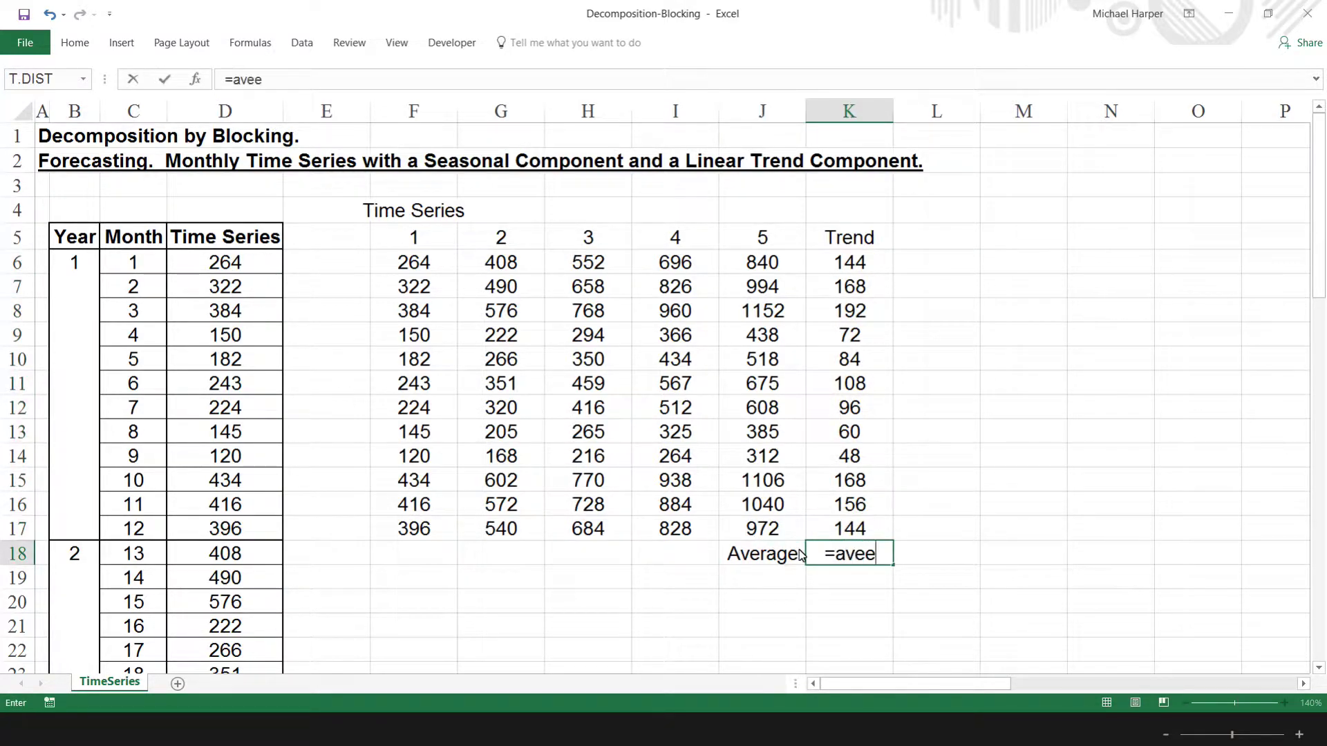
key(BackSpace)
text(rage)
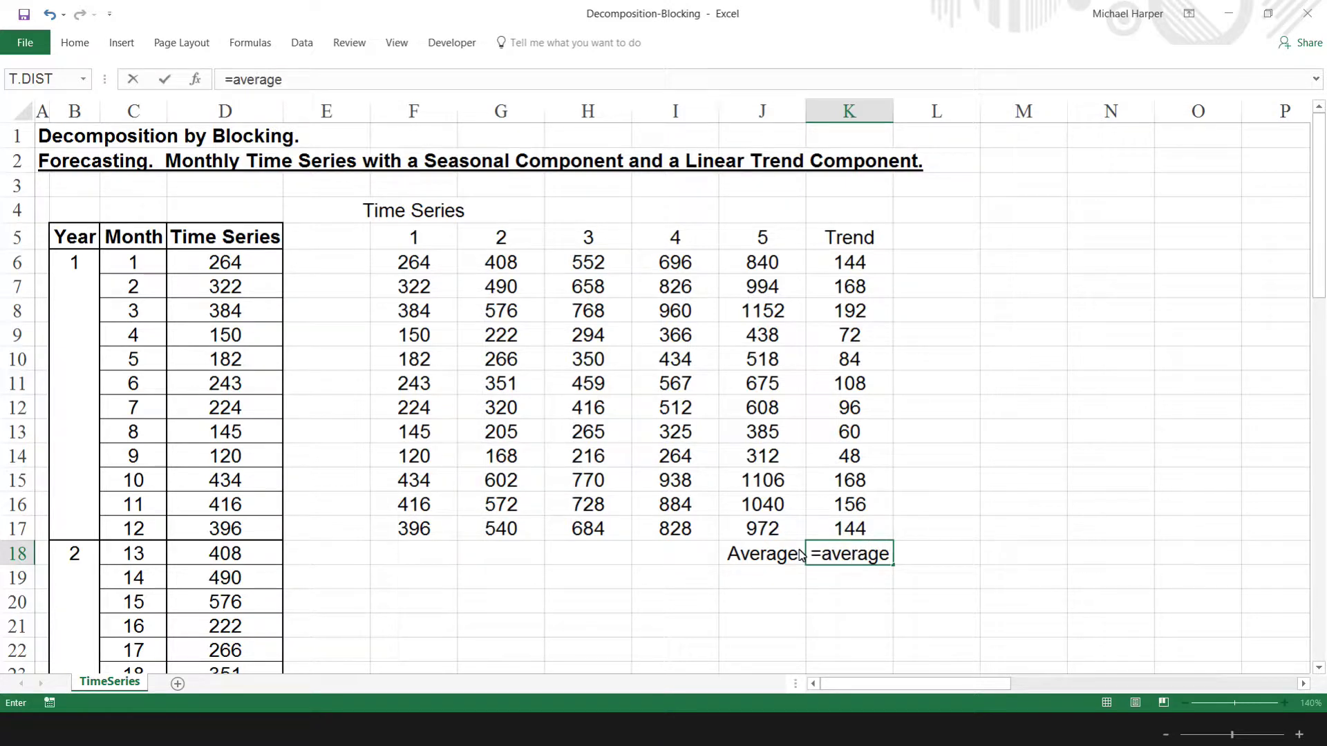
text(()
drag(855, 264, 843, 530)
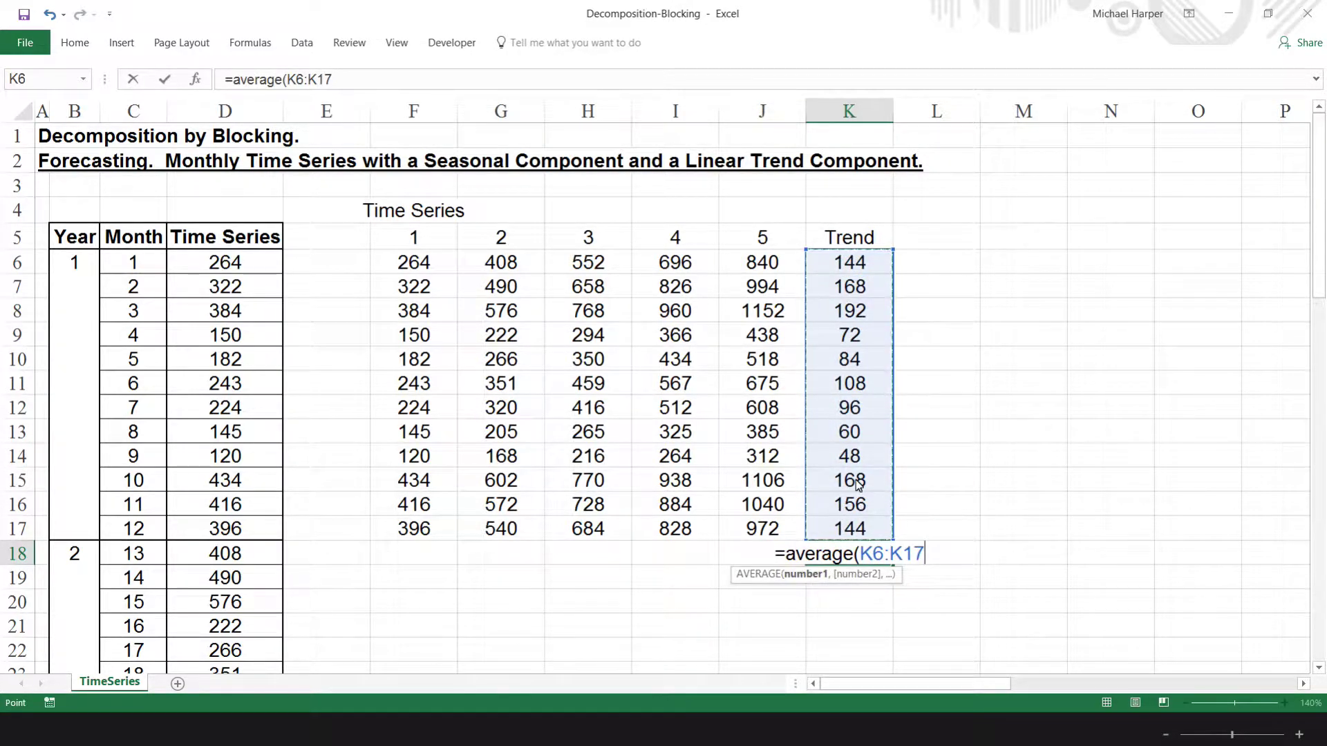
key(Return)
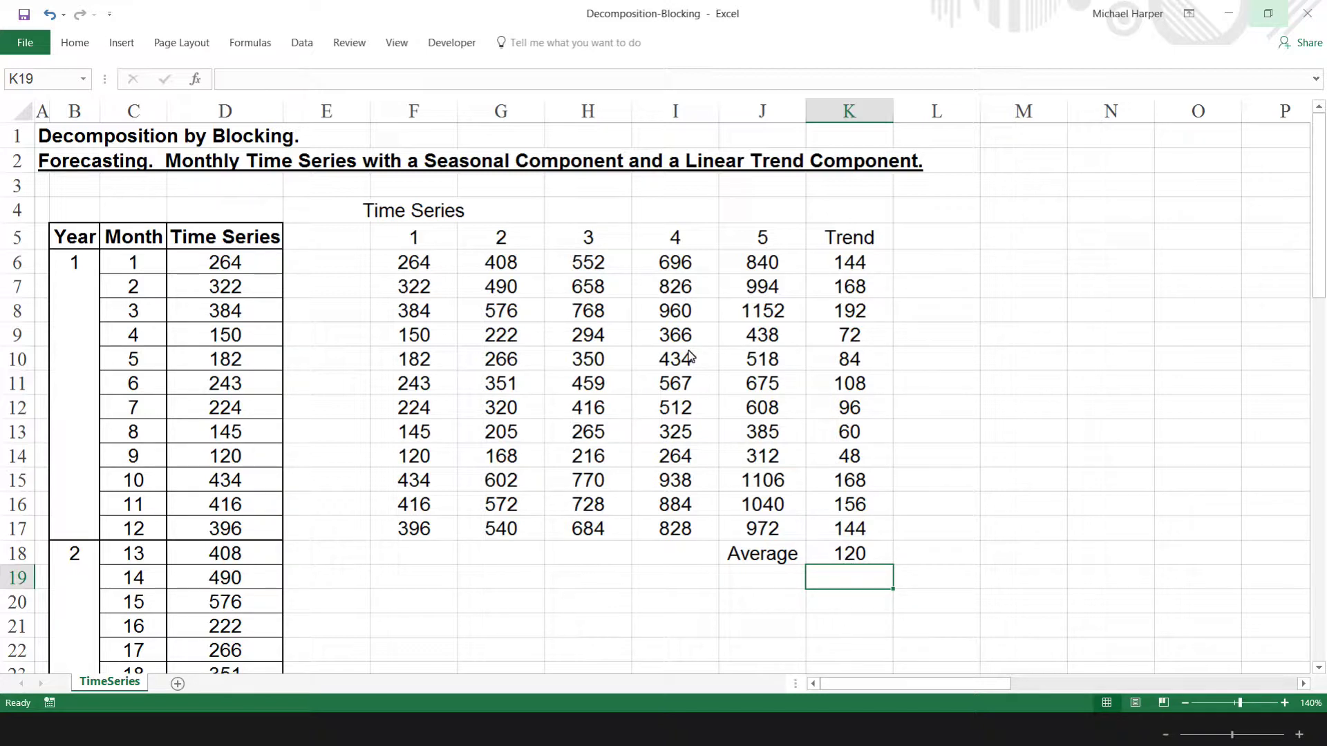
Step: Enter the column heading SI in L5, beside the Trend heading
click(939, 238)
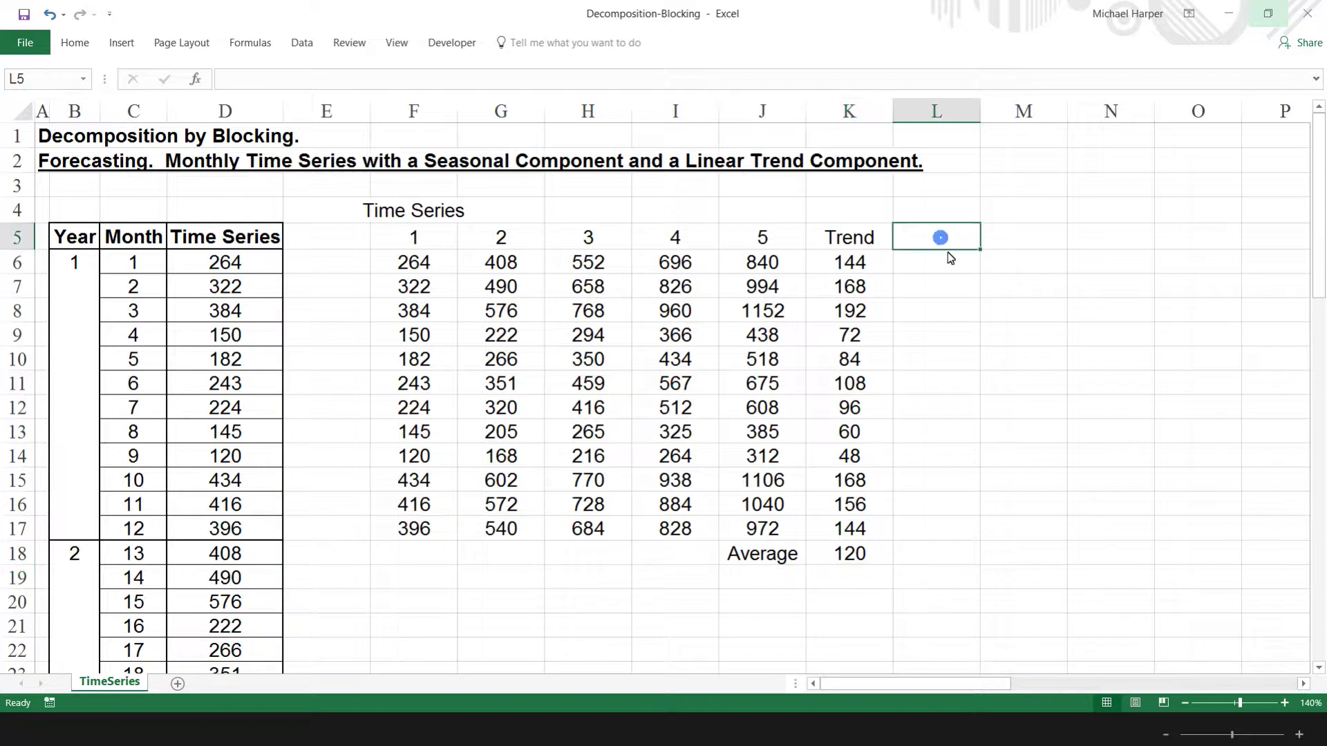
text(SI)
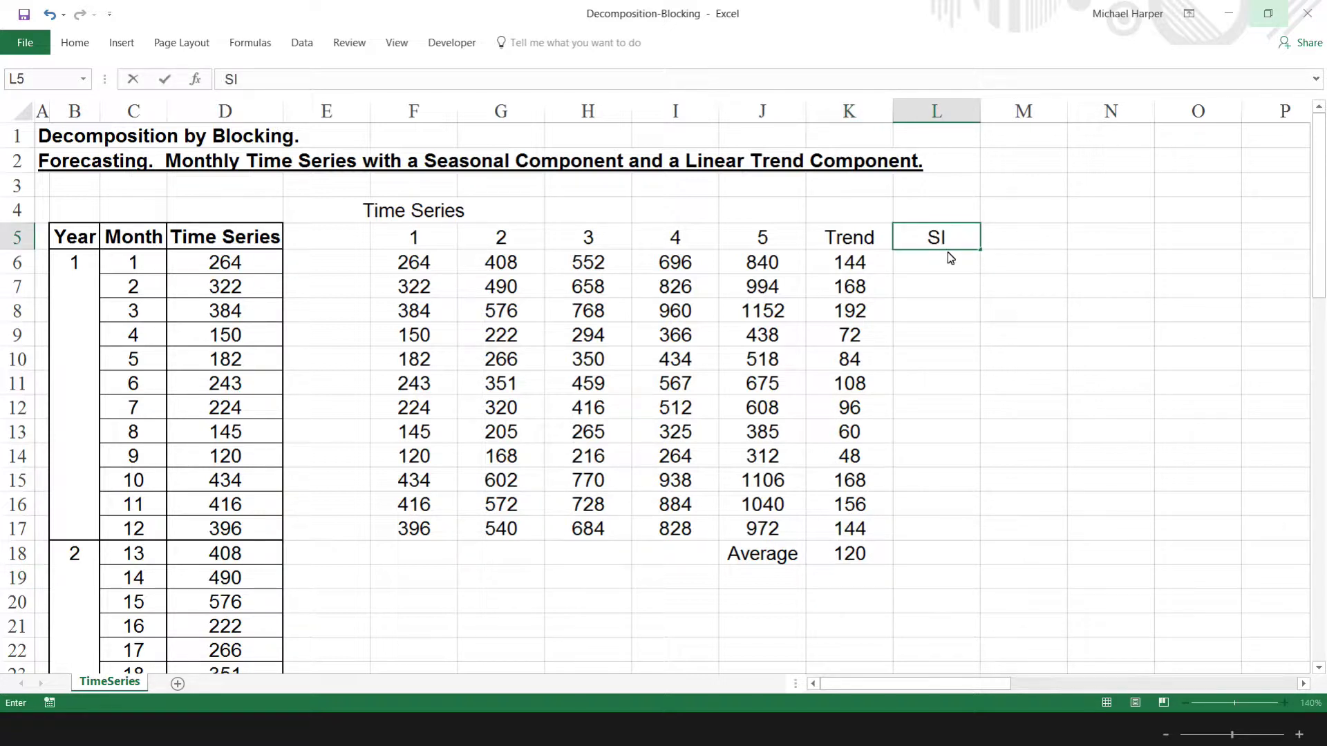
key(Return)
Step: Calculate the first seasonal index in L6 with =K6/$K$18 and fill the formula down to L17
text(=)
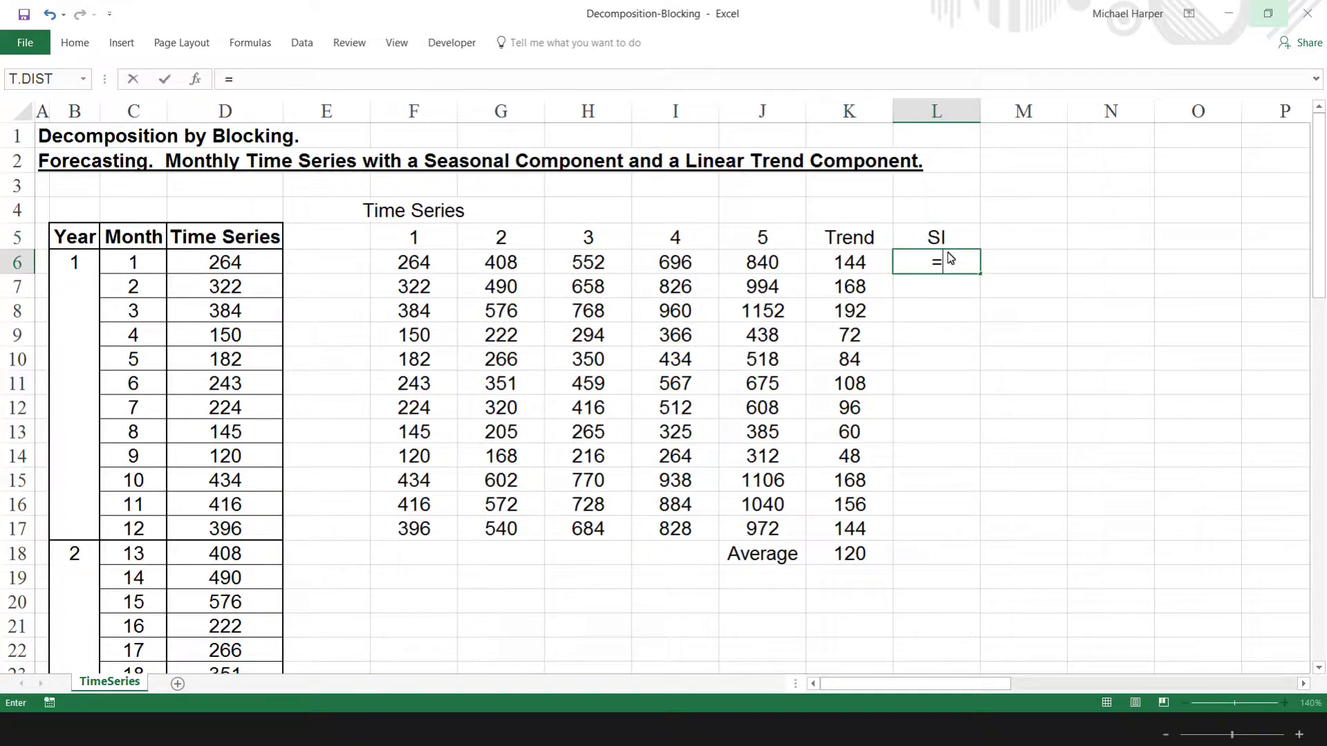
click(850, 266)
text(/)
click(845, 556)
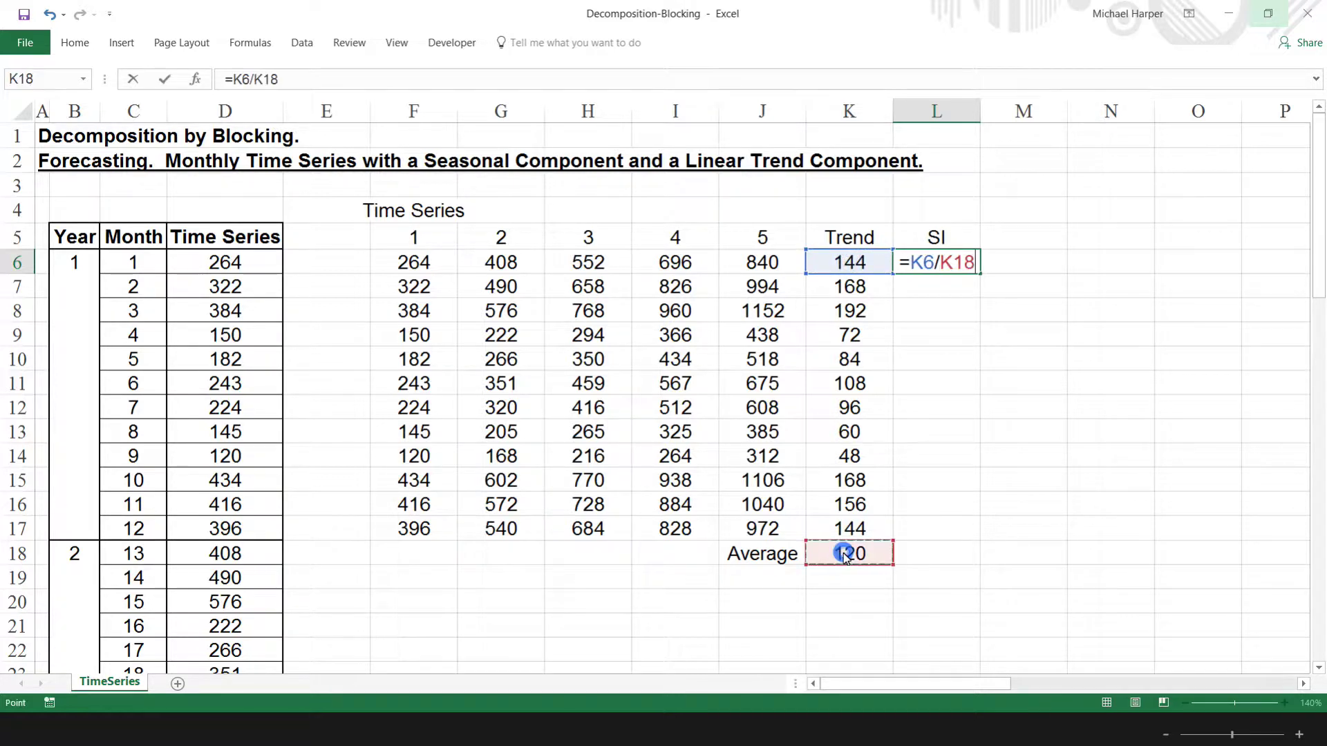
key(F4)
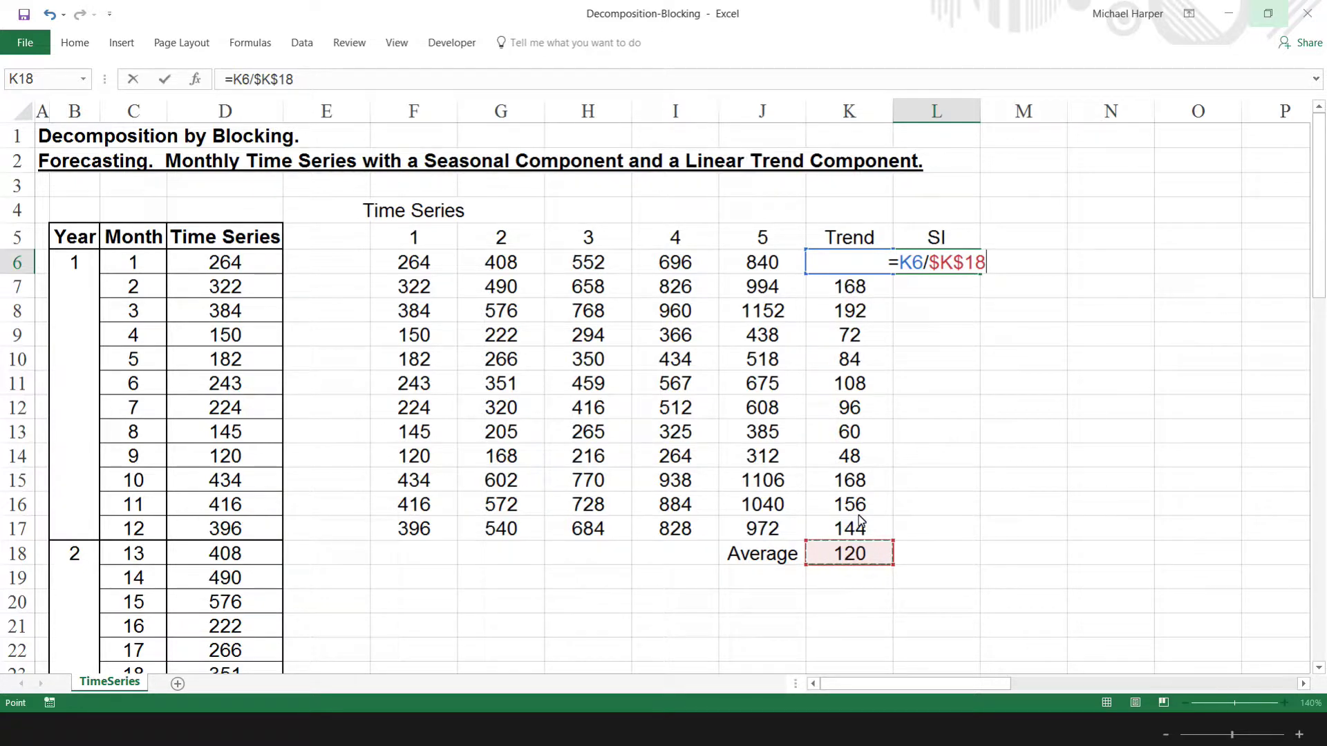
key(Return)
click(935, 261)
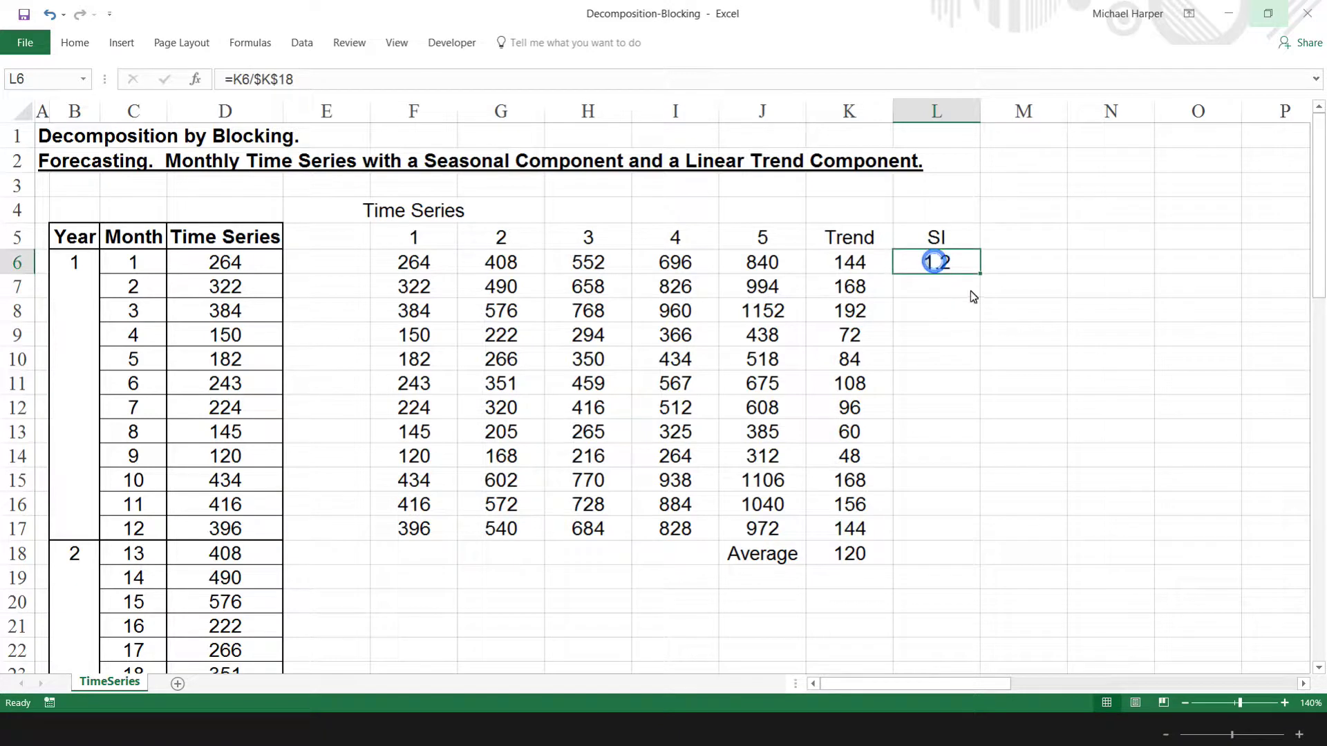
drag(979, 275, 977, 563)
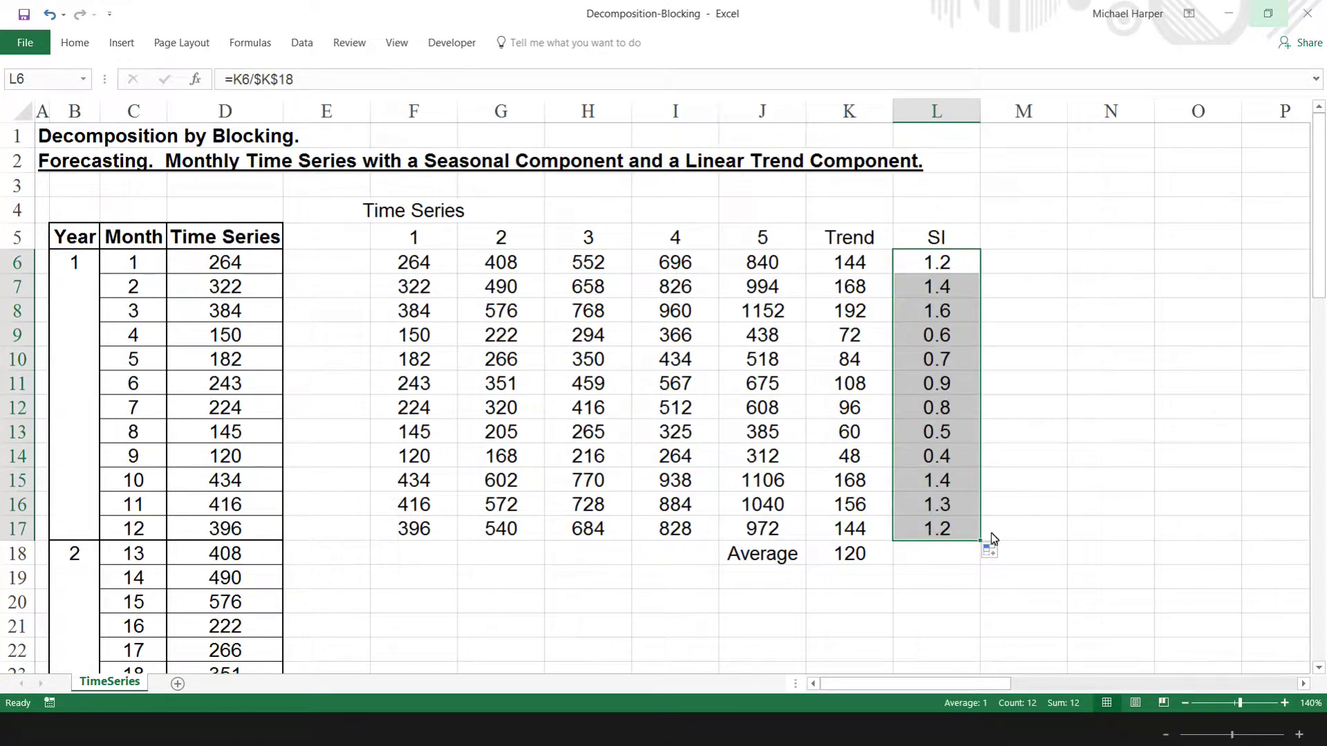
Step: Change the title in F4 above the blocked data to Seasonal Time Series
click(403, 219)
text(Sea)
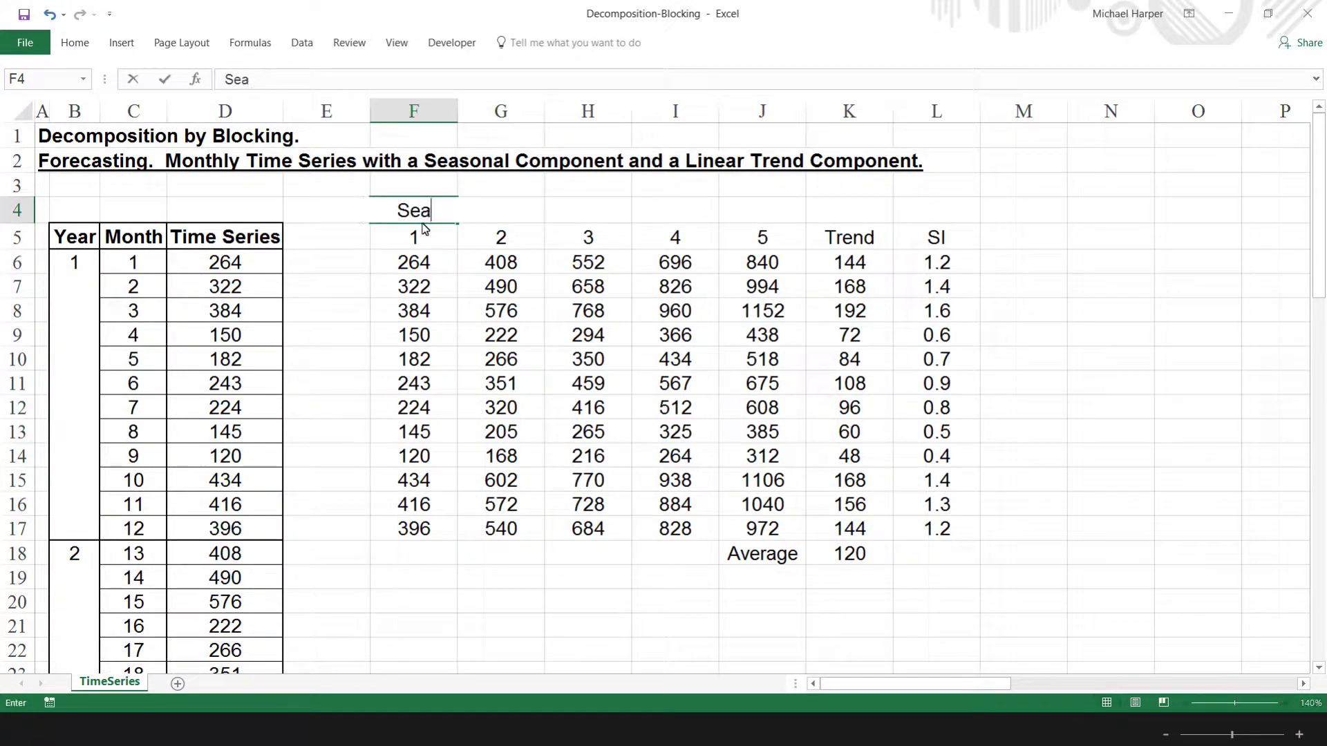
text(sonal Time Series)
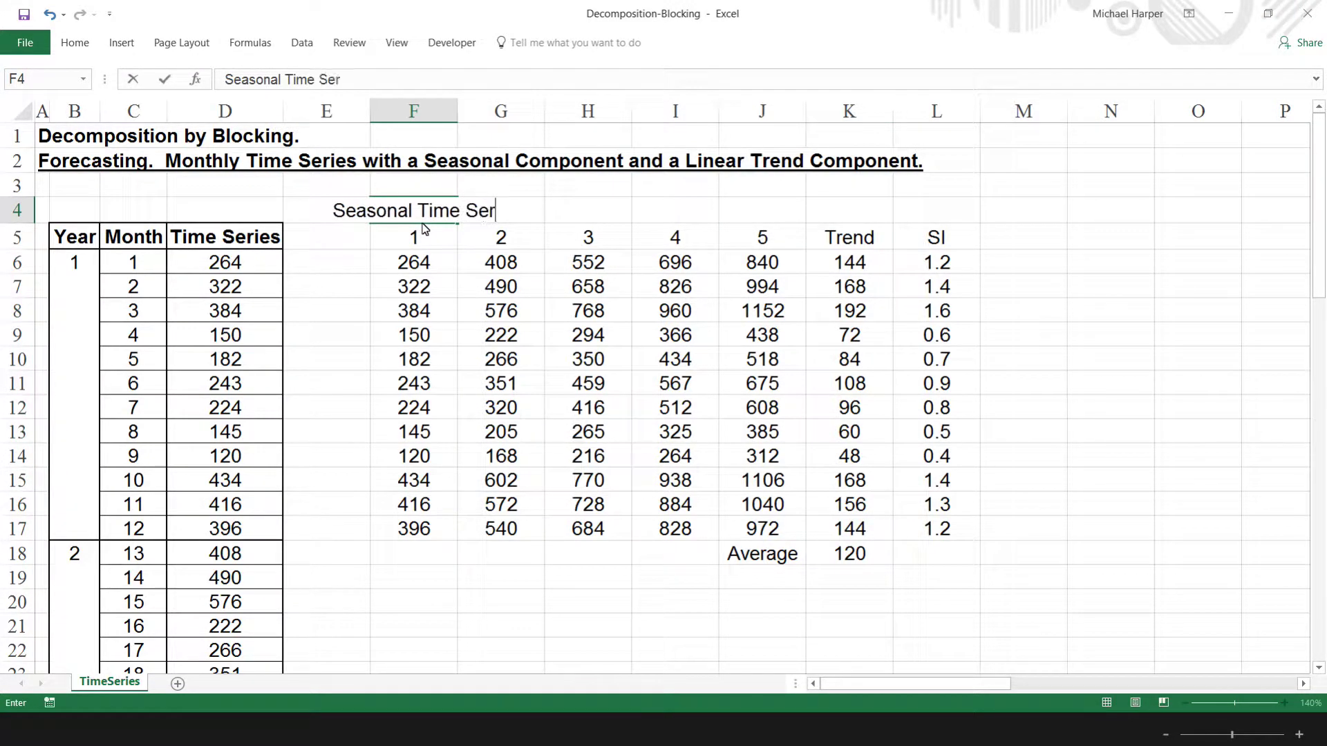
key(Return)
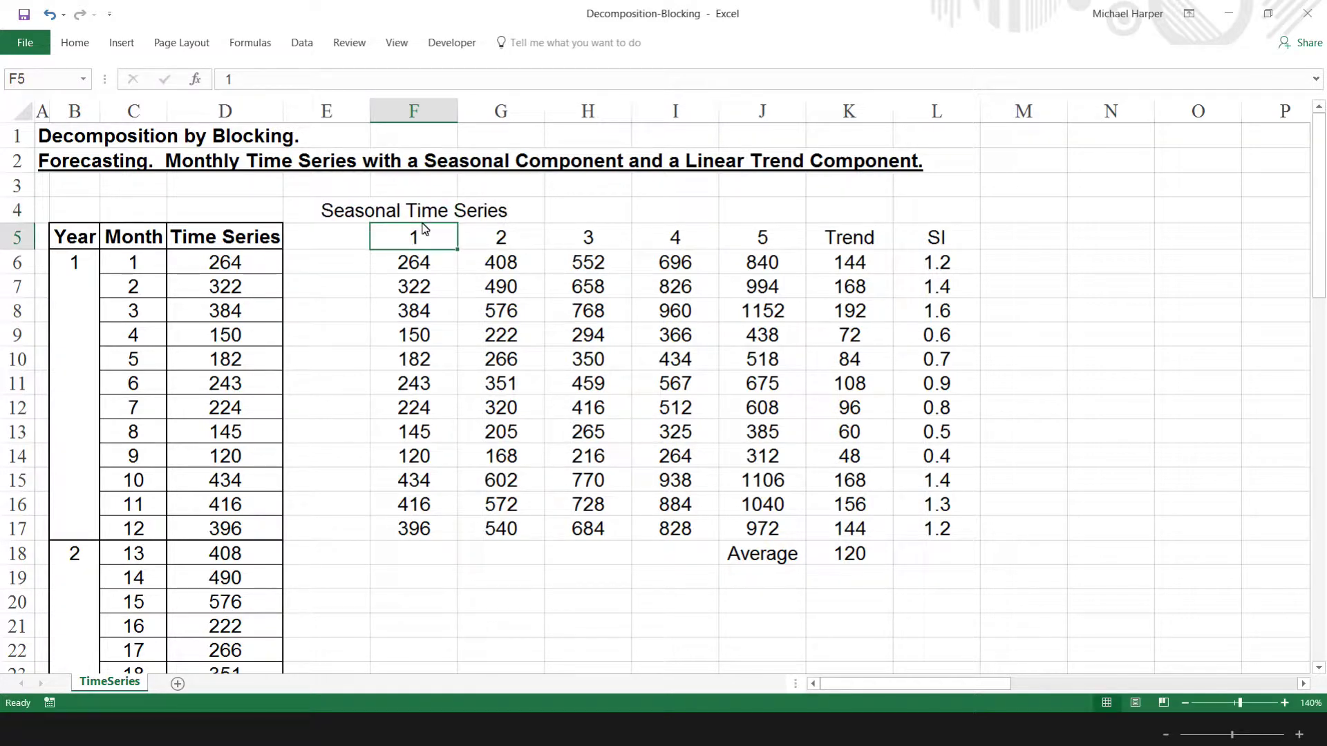
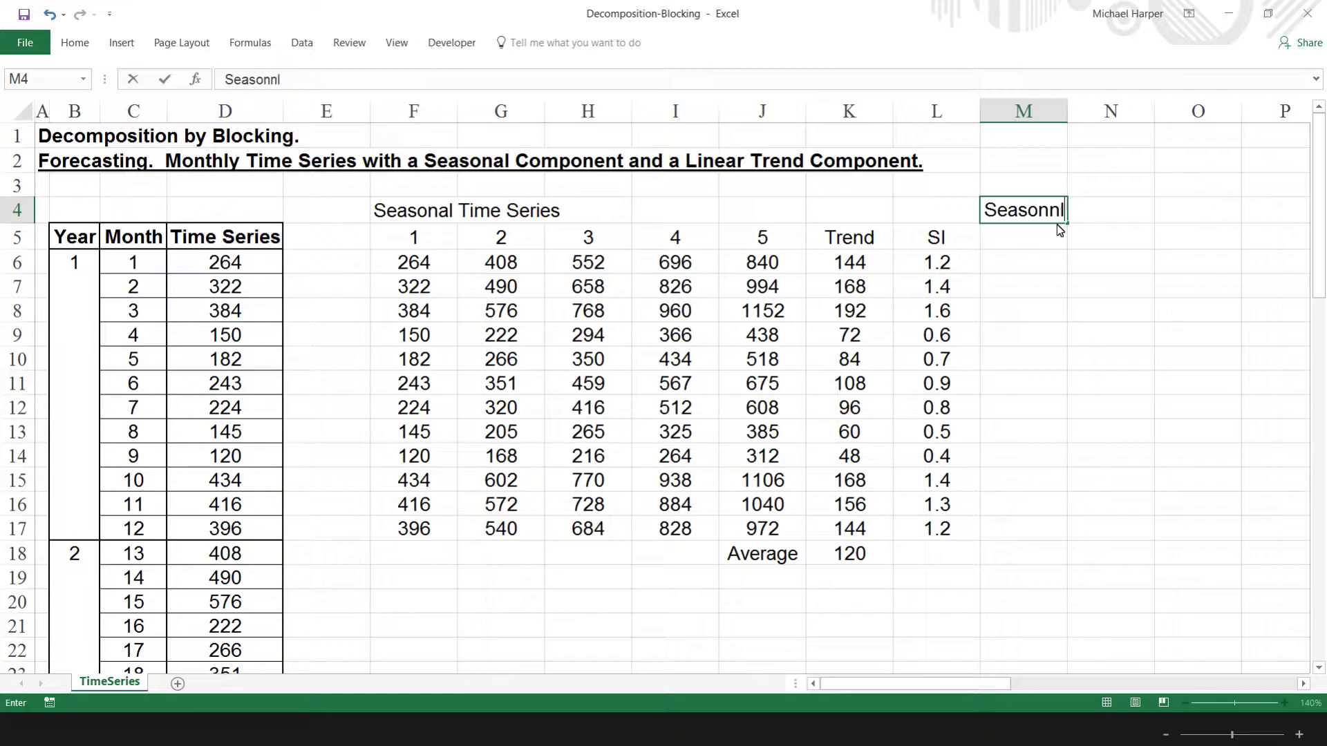
Step: Enter the title Seasonally Adjusted Time Series in M4 and left-align it
text(ally )
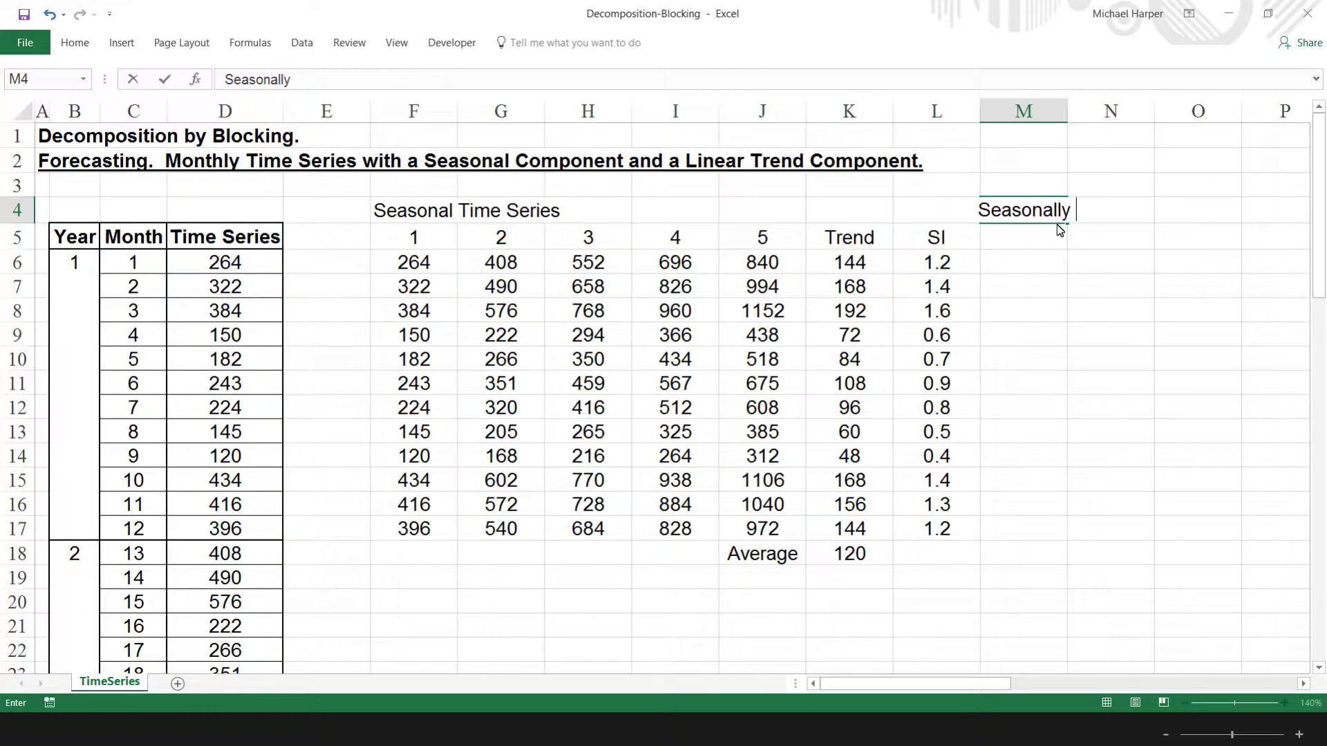
text(Adjusted Time Series)
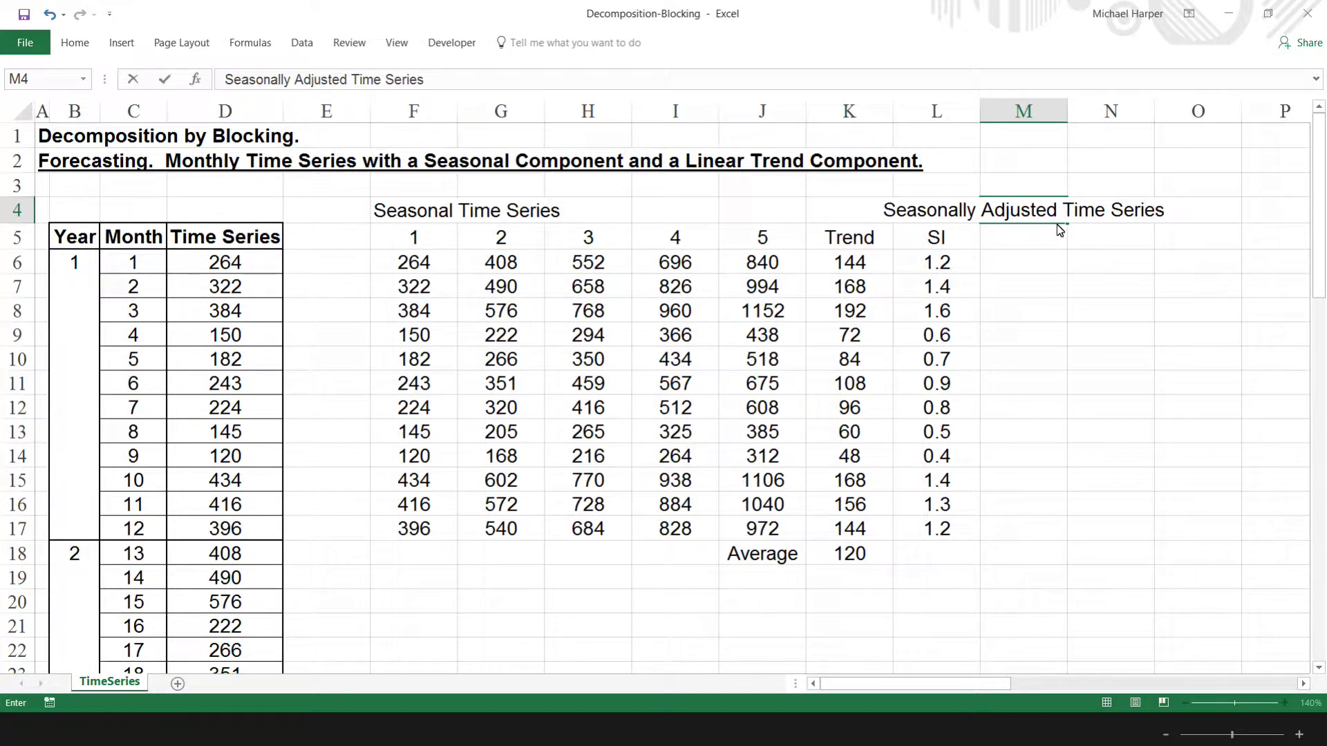
key(Return)
key(Up)
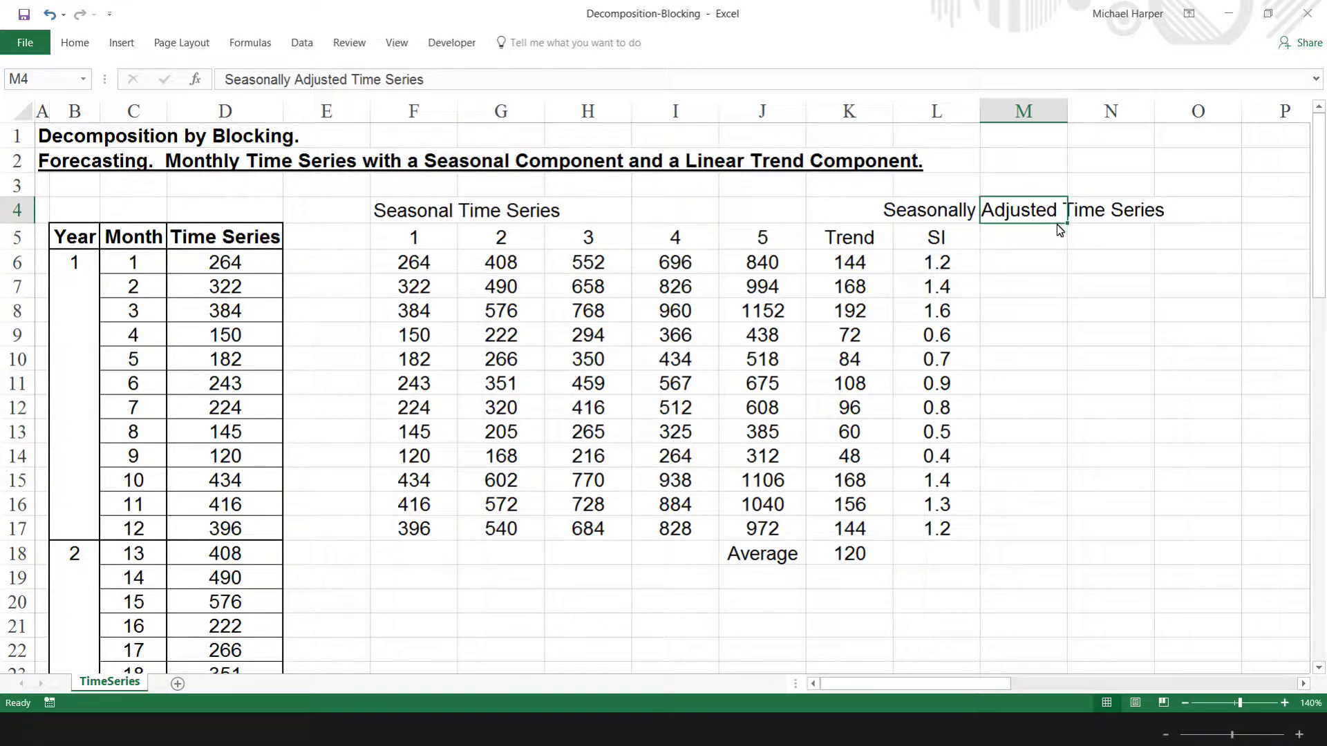
key(alt+h)
key(a)
key(l)
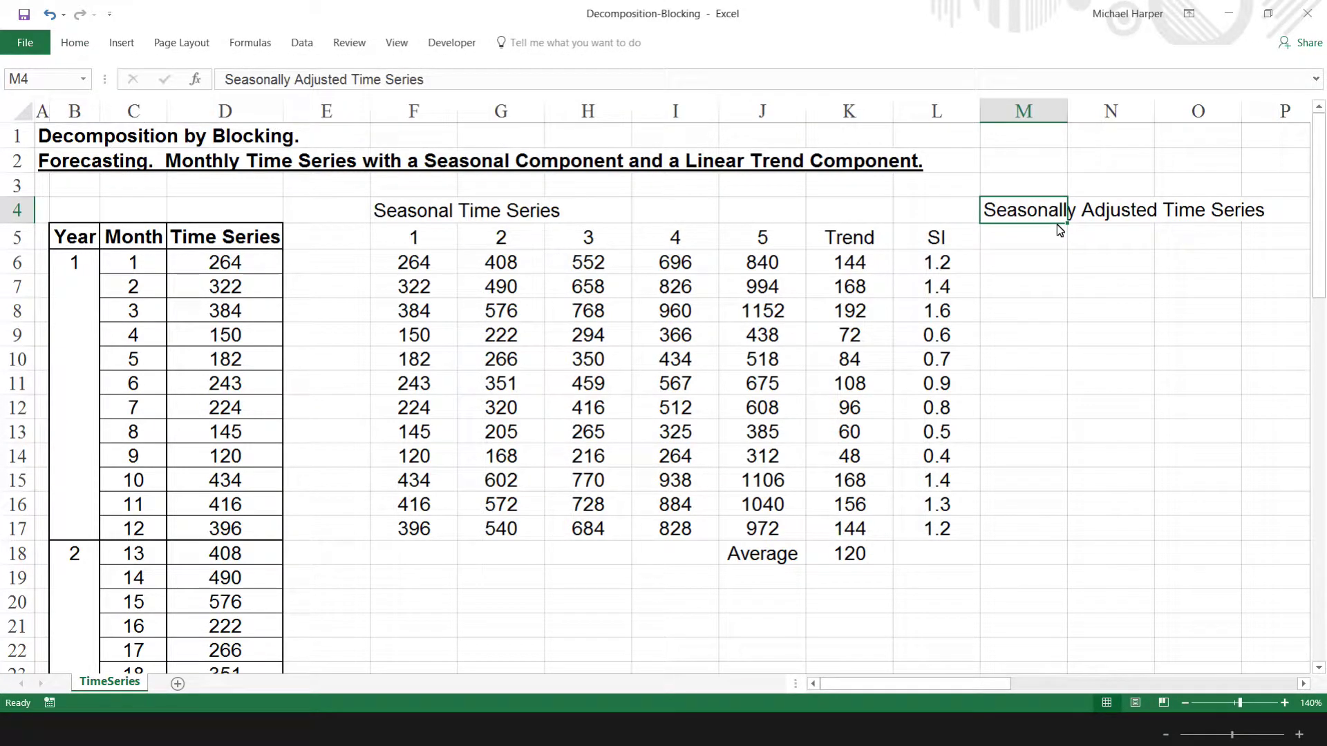
Step: Enter the year headings 1 to 5 across M5:Q5, below the Seasonally Adjusted Time Series title
click(1025, 243)
text(1)
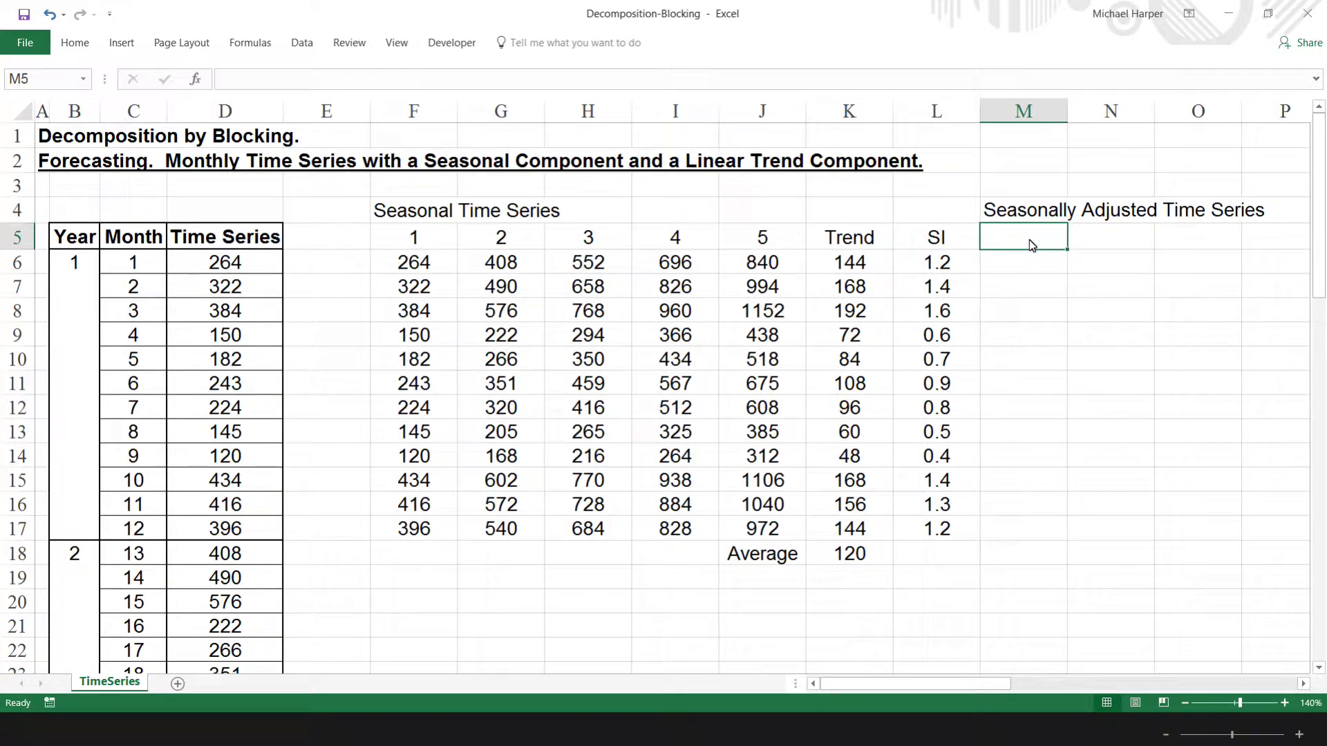
key(Tab)
text(2)
key(Tab)
text(3)
key(Tab)
text(4)
key(Tab)
text(5)
key(Tab)
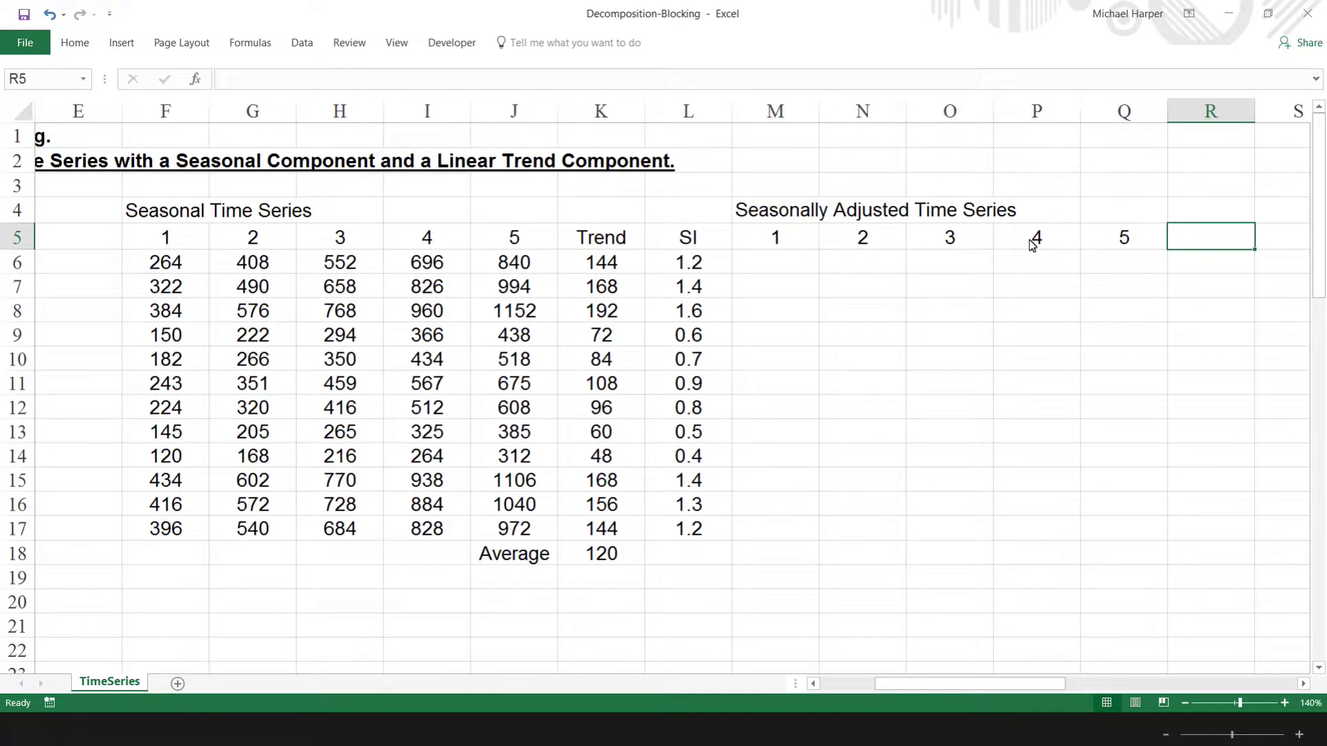
Step: Insert five blank columns before column M, between the SI column and the seasonally adjusted block
click(779, 110)
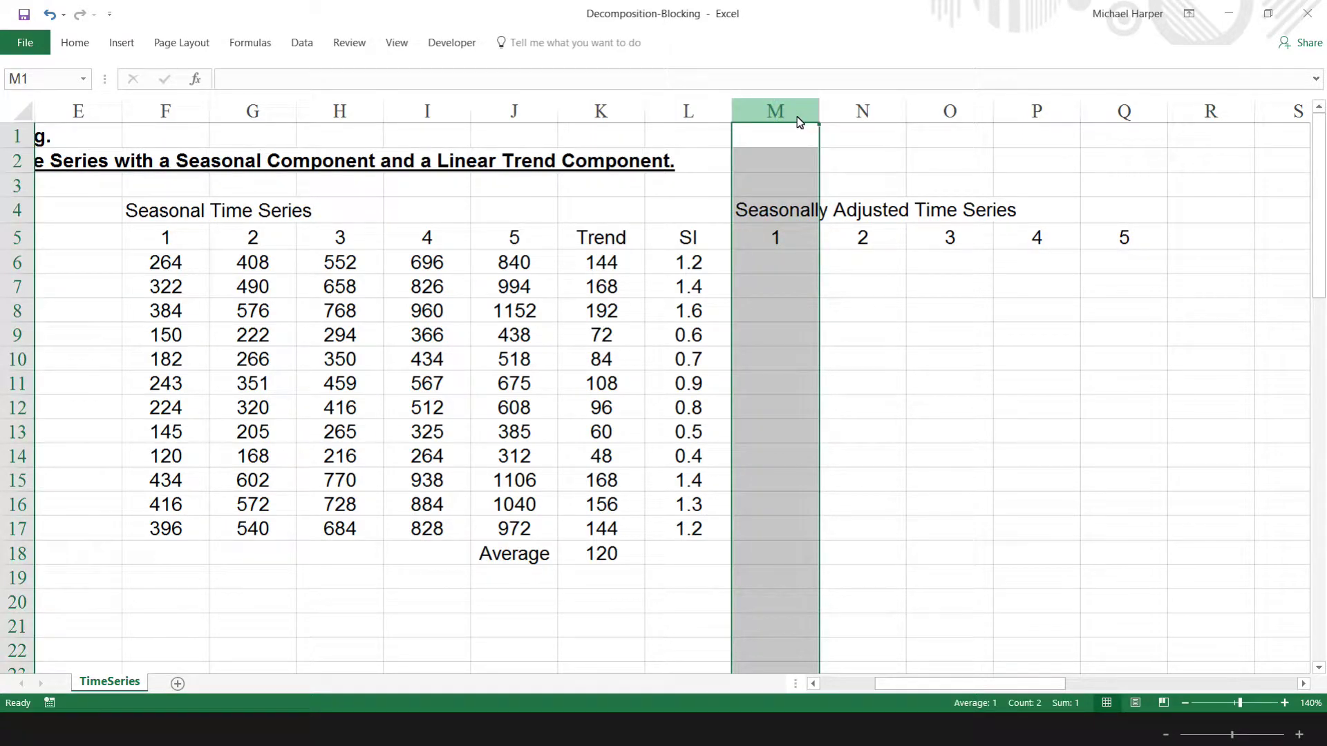
key(ctrl+plus)
key(ctrl+plus)
key(ctrl+plus)
key(ctrl+plus)
key(ctrl+plus)
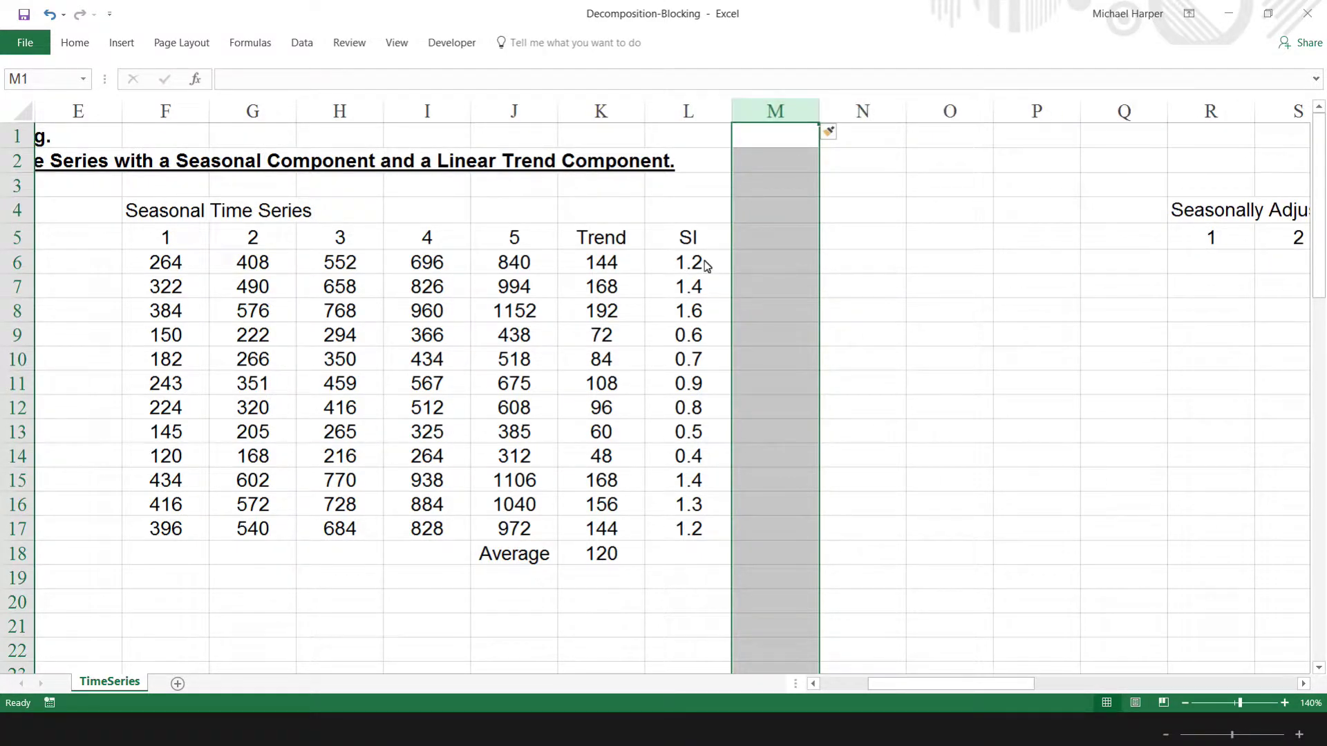
Step: Copy the seasonal indices L6:L17 and paste them as values only starting in M6
drag(694, 264, 696, 525)
key(ctrl+c)
click(765, 267)
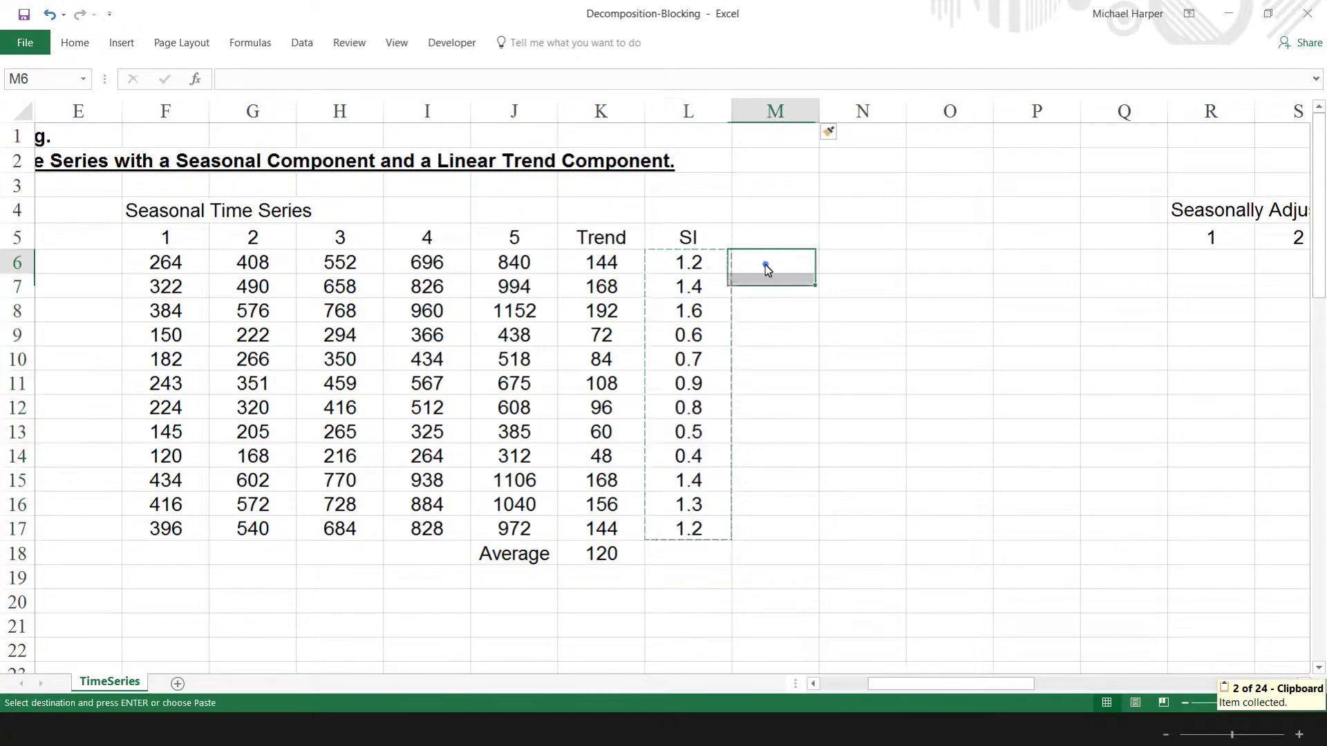
click(75, 43)
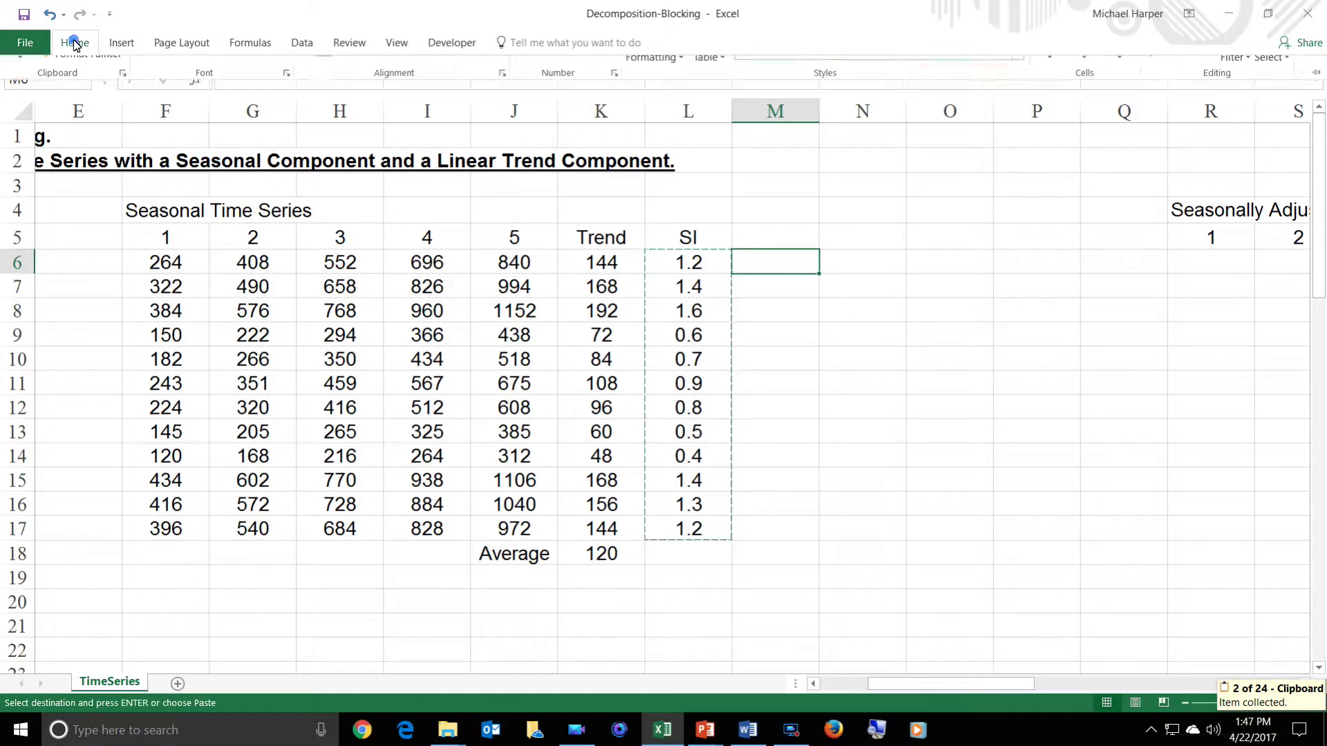
click(21, 110)
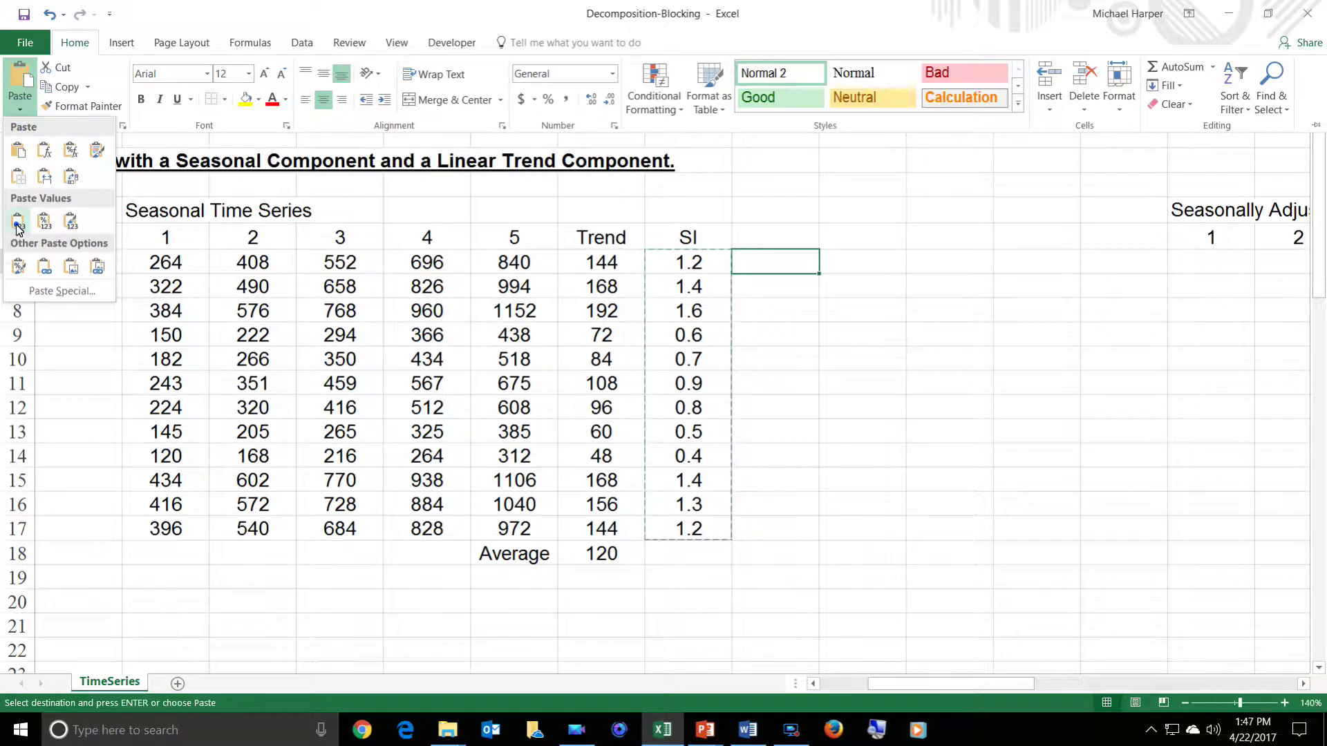
click(17, 224)
Step: Repeat the seasonal indices by entering =M6 in N6 and filling the formula across and down to Q17
click(854, 264)
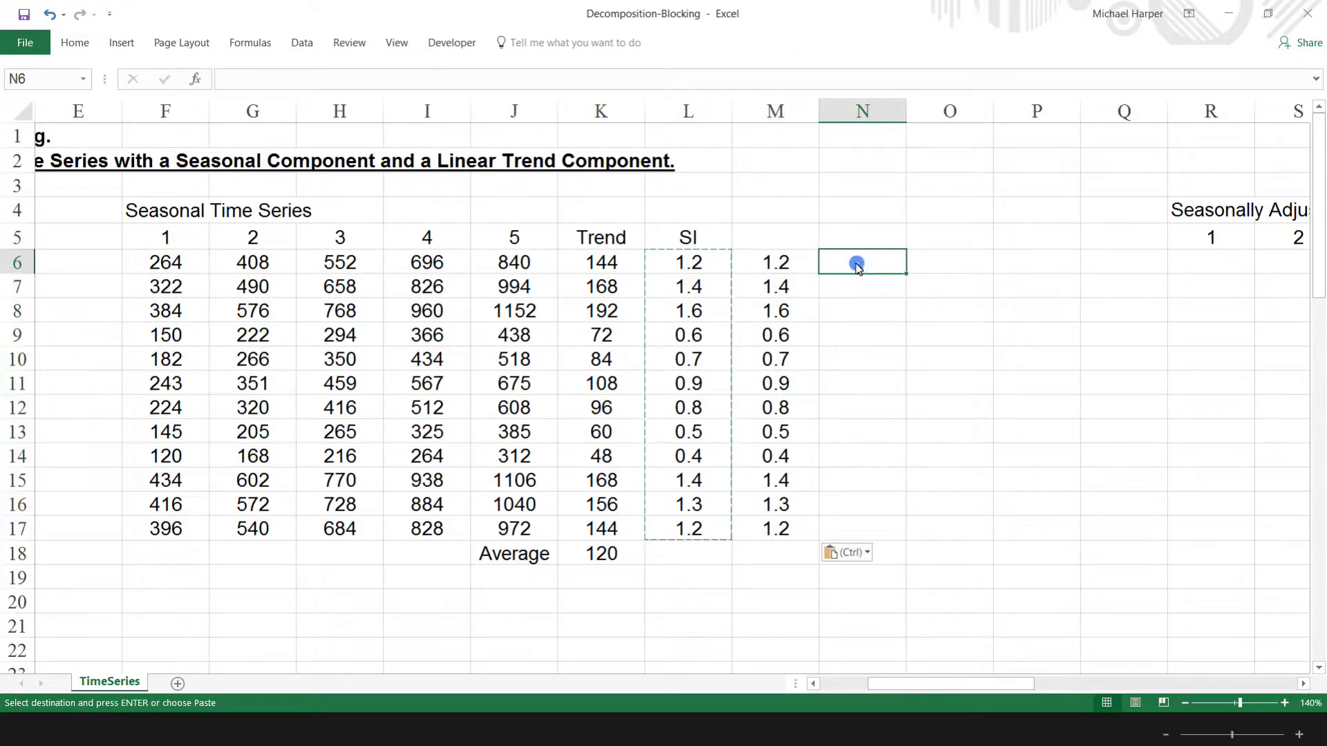
text(=)
click(766, 267)
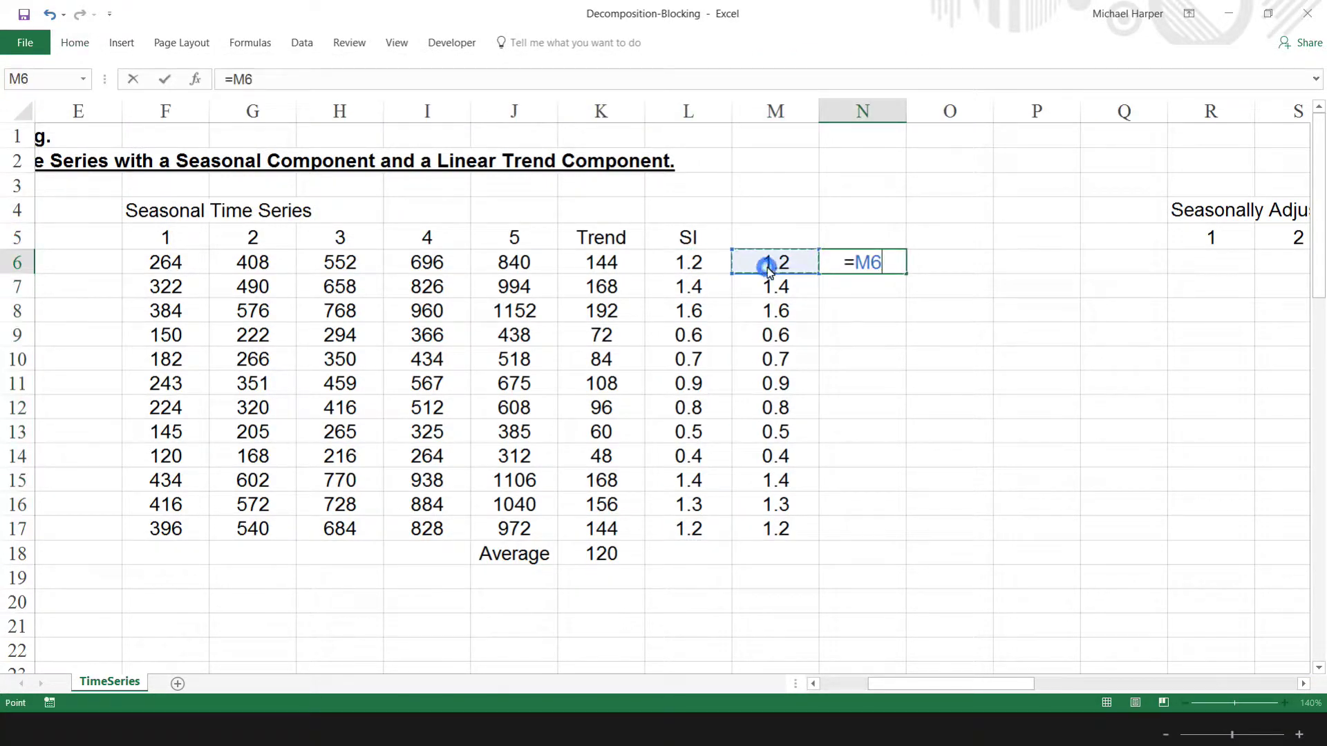
key(Return)
click(865, 264)
drag(906, 275, 1131, 541)
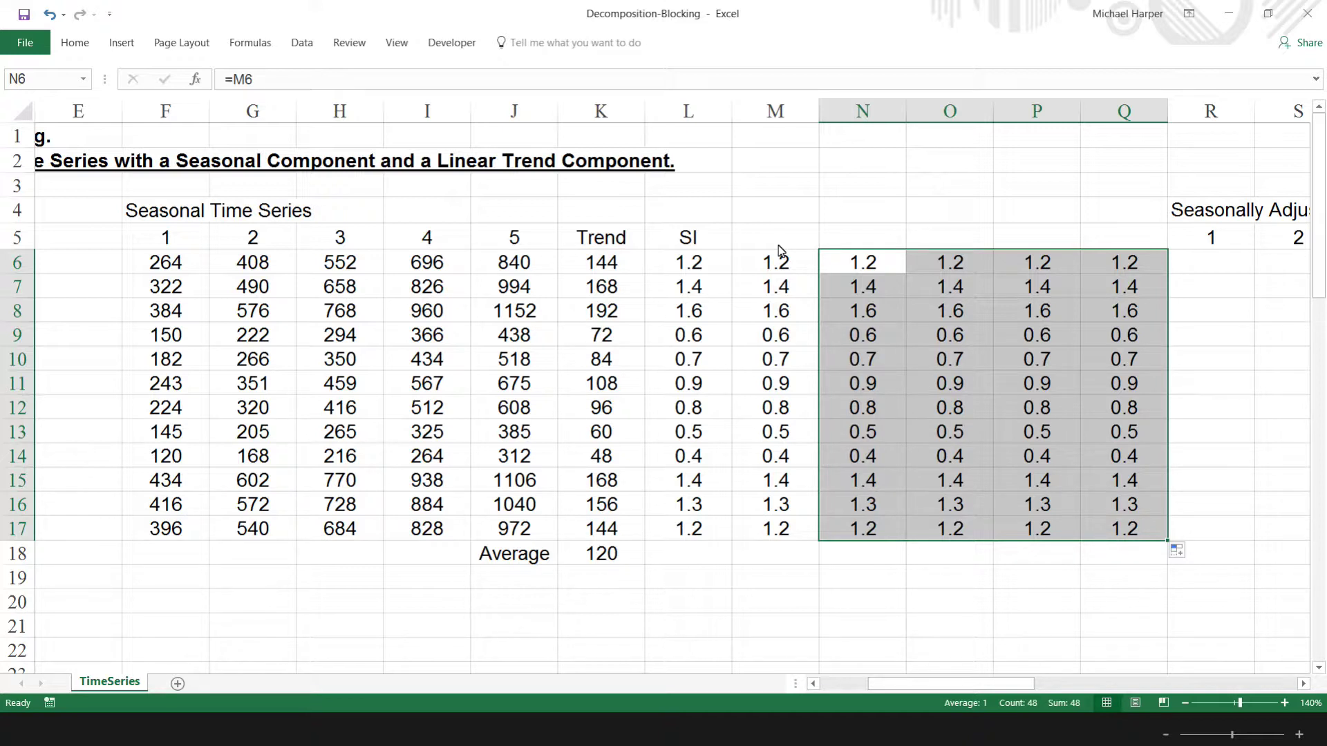
Step: Calculate the first seasonally adjusted value in R6 with =F6/M6 and fill the formula across and down to V17
click(1204, 264)
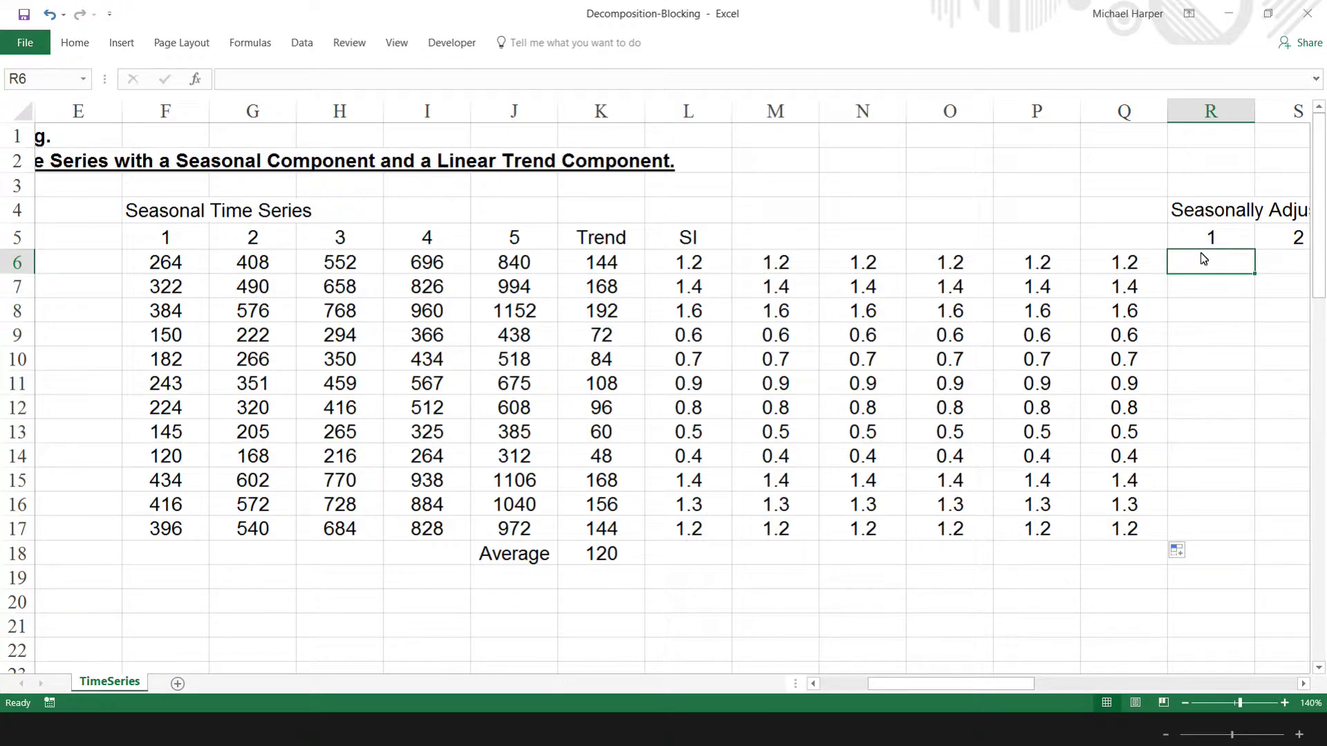
text(=)
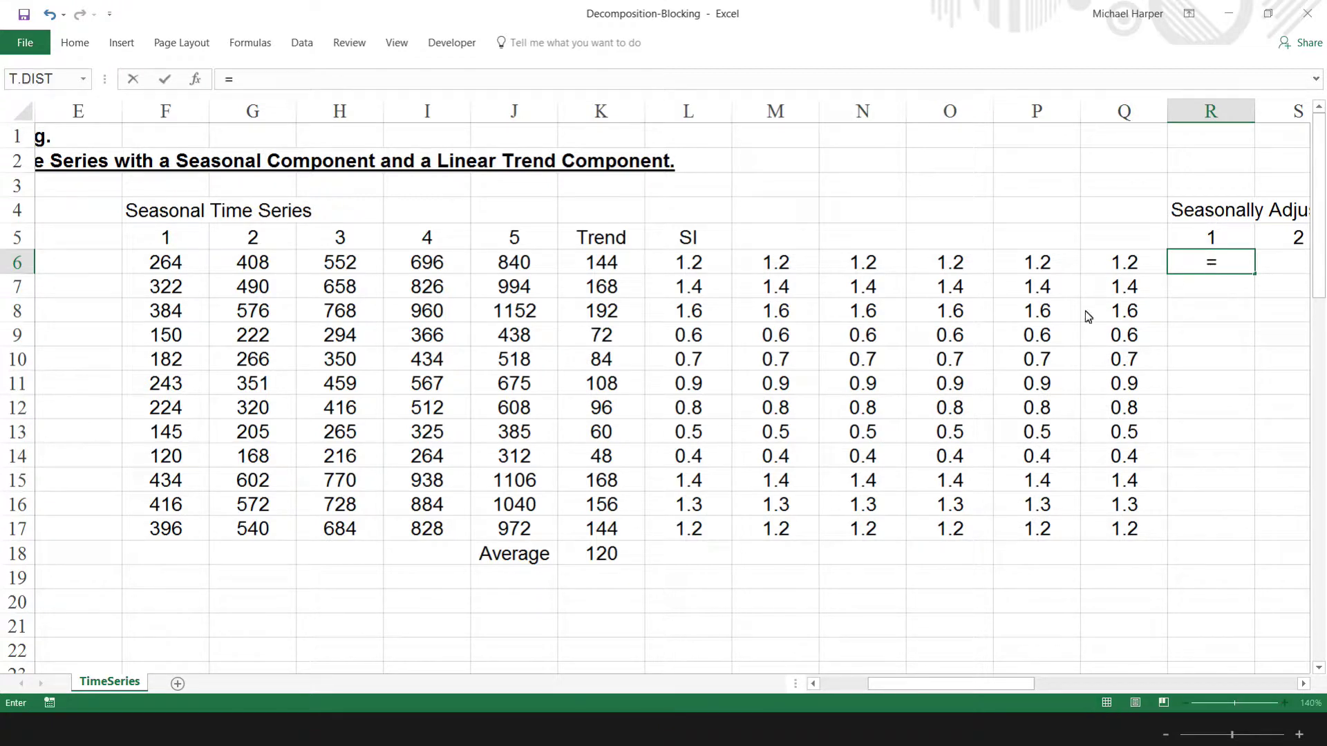
click(169, 266)
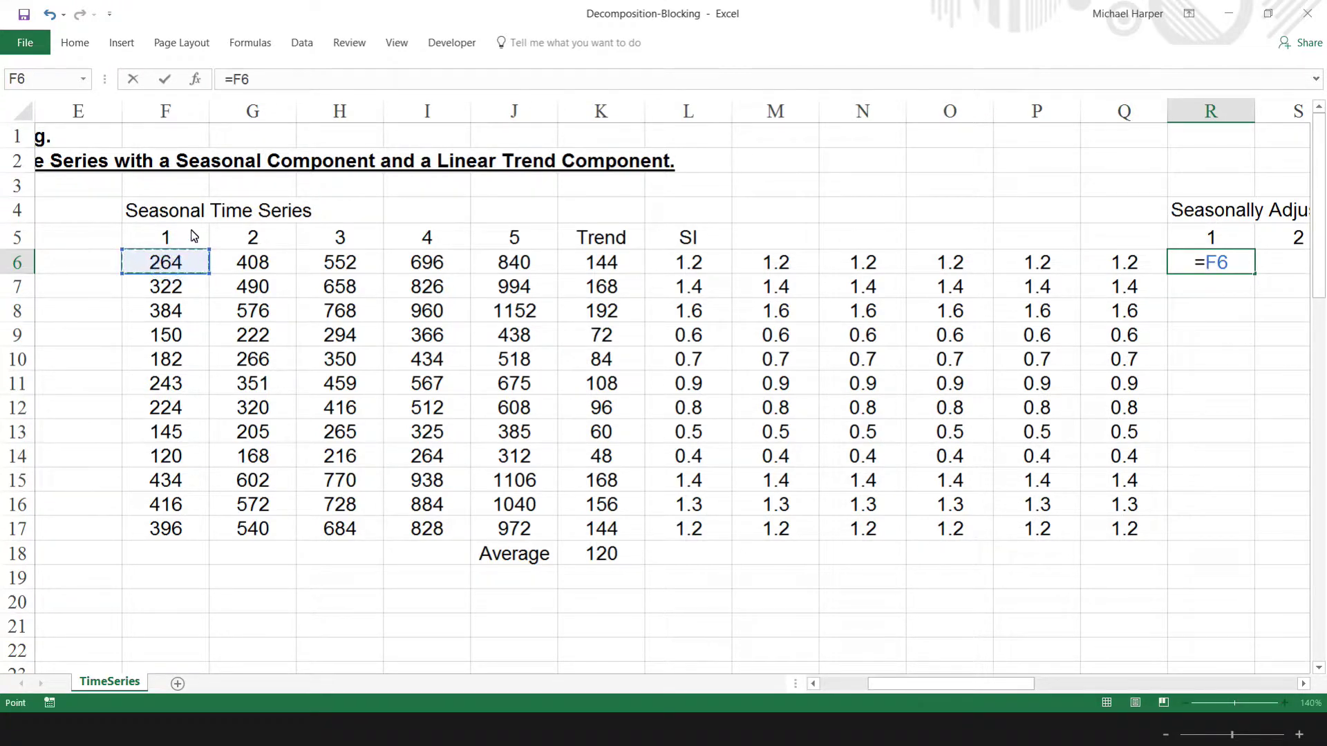
text(/)
click(788, 264)
key(Return)
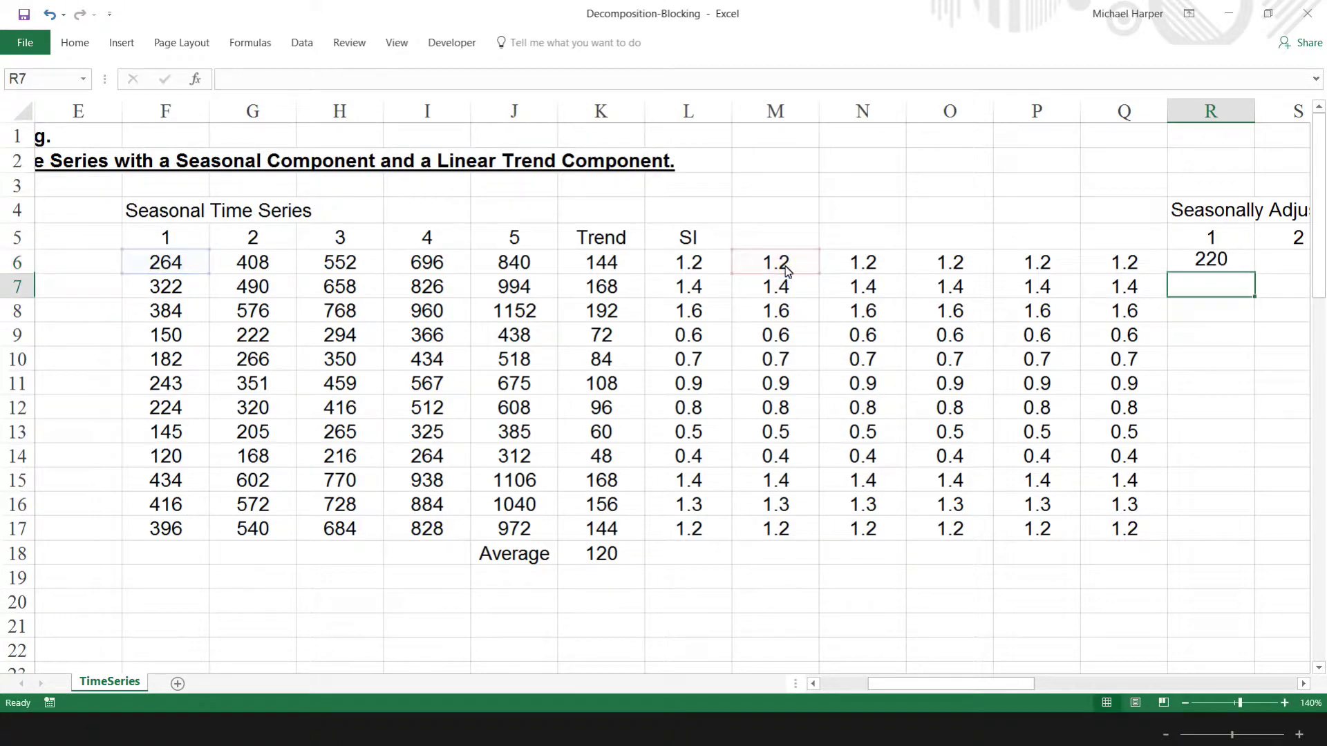
drag(997, 685, 1097, 676)
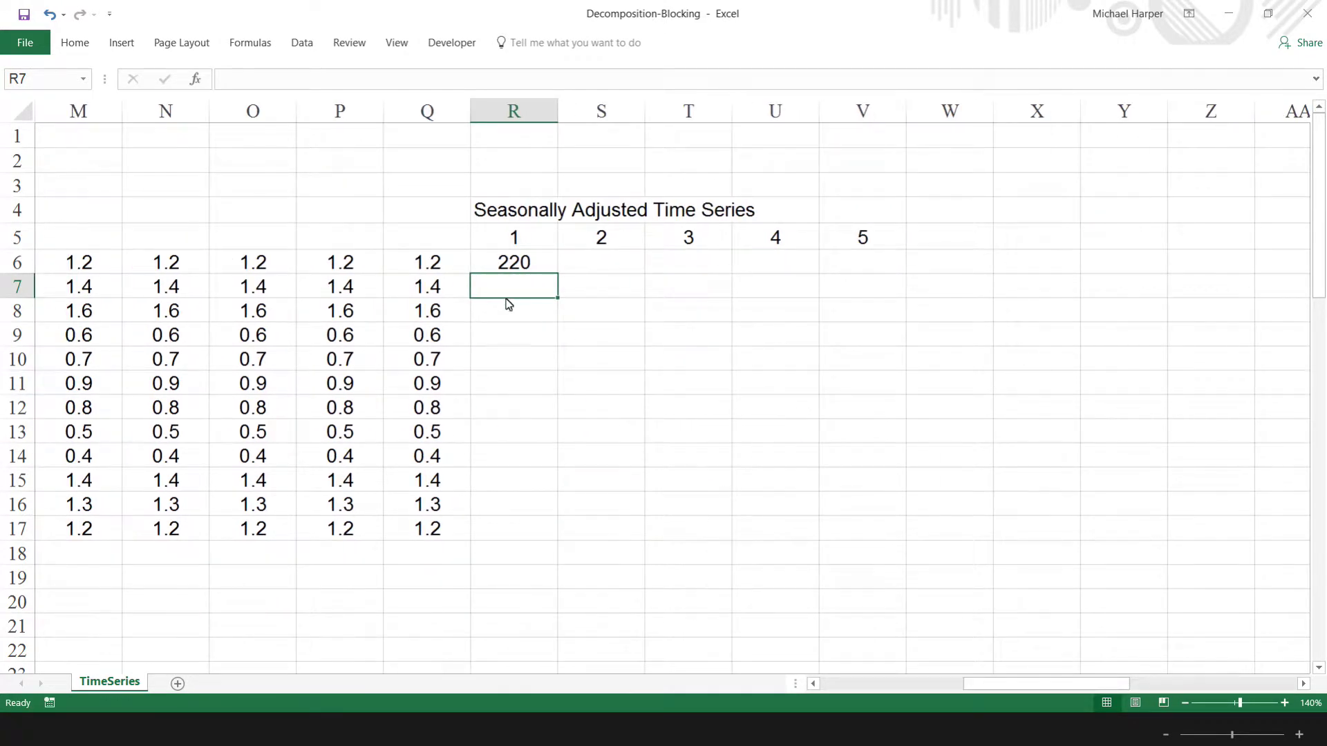
click(535, 269)
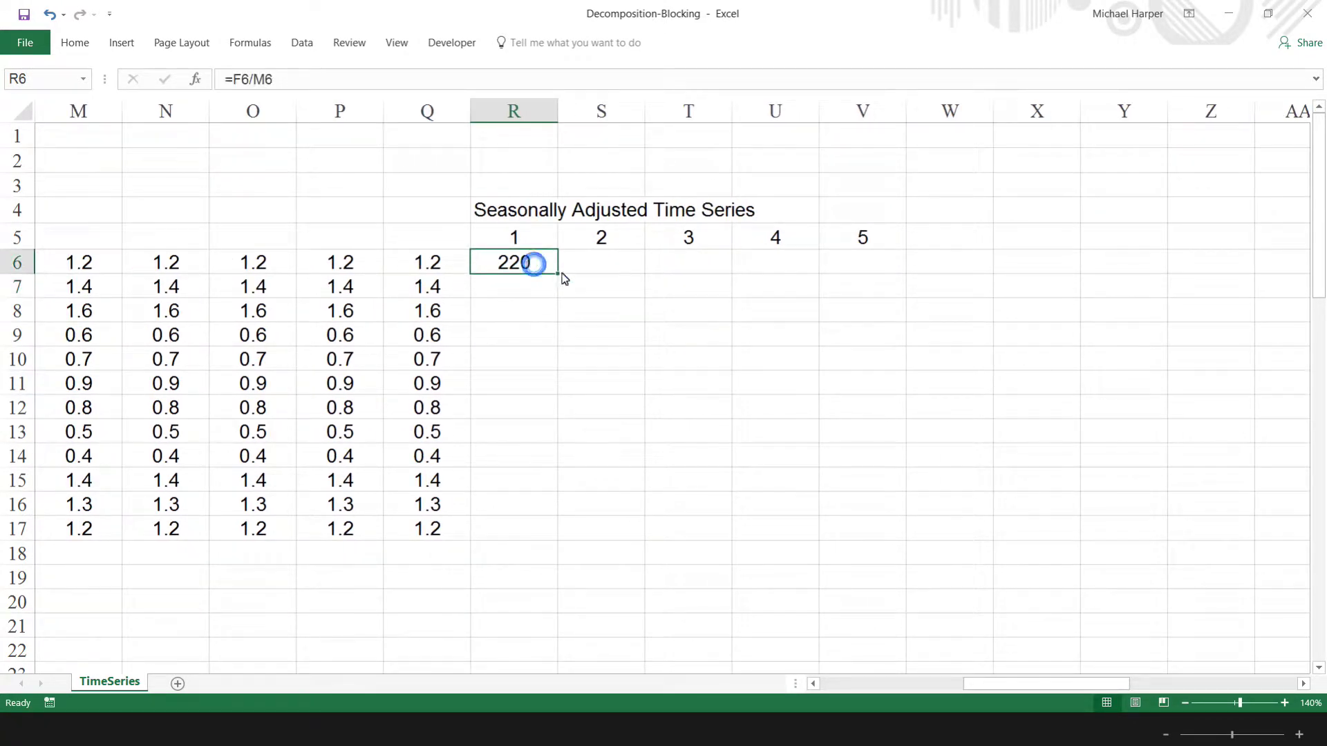
drag(559, 275, 881, 543)
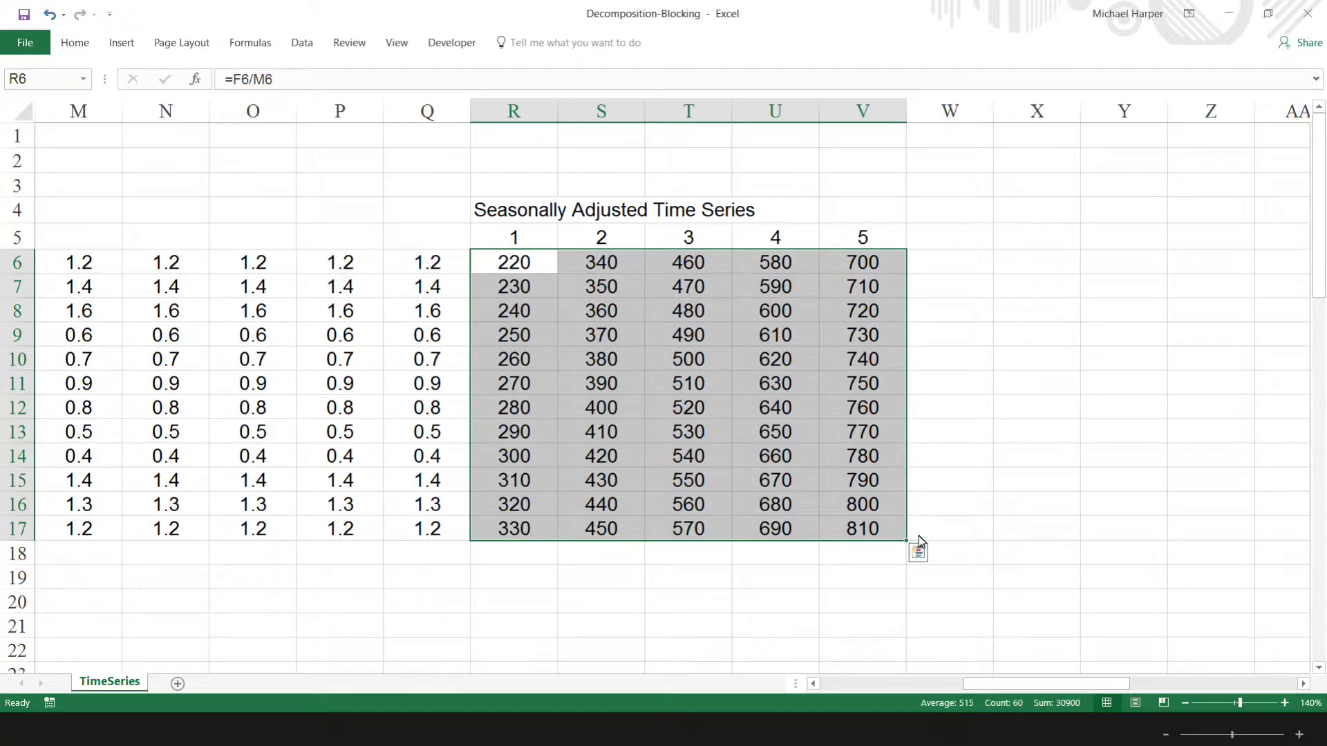
Step: Insert two blank columns before column M, between the SI column and the repeated seasonal indices
click(812, 683)
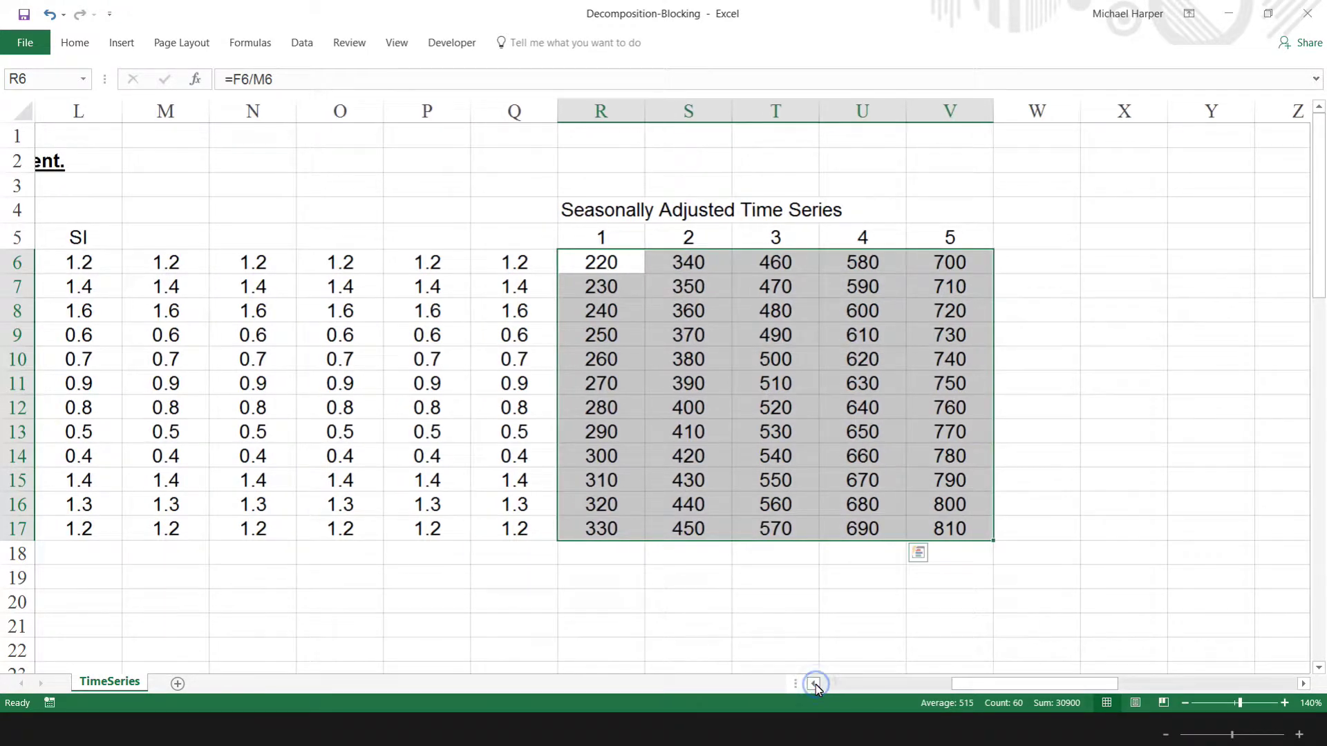
click(813, 683)
click(253, 112)
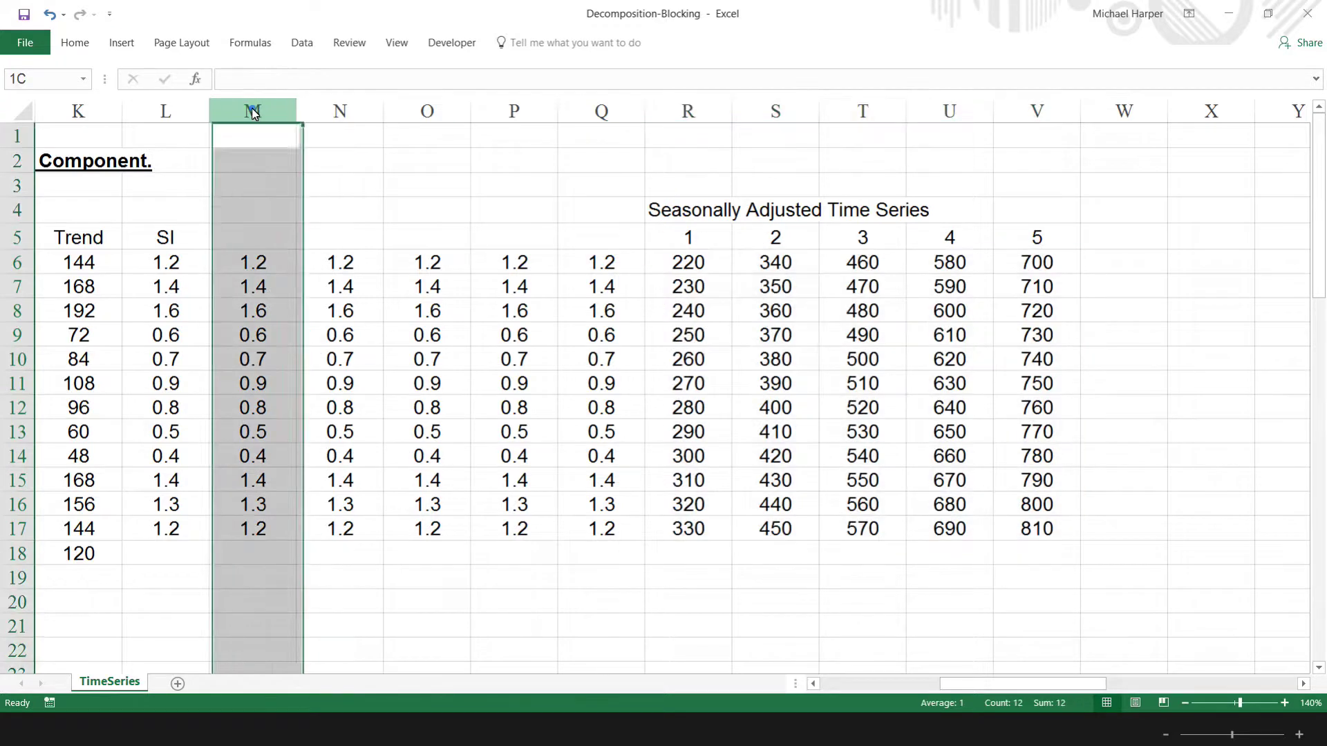
key(ctrl+plus)
key(ctrl+plus)
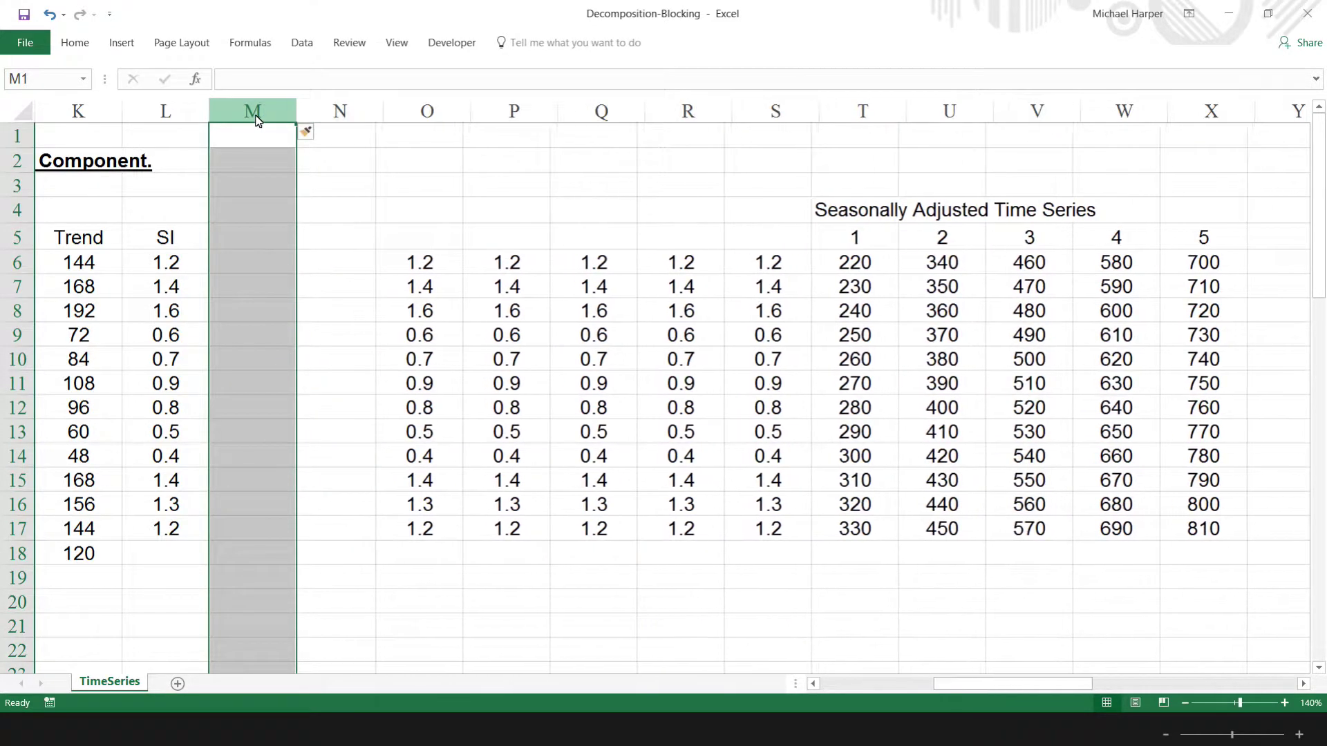
Step: Enter the heading Trend in M5 with the labels Intercept: in M6 and Slope: in M7
click(241, 237)
click(241, 237)
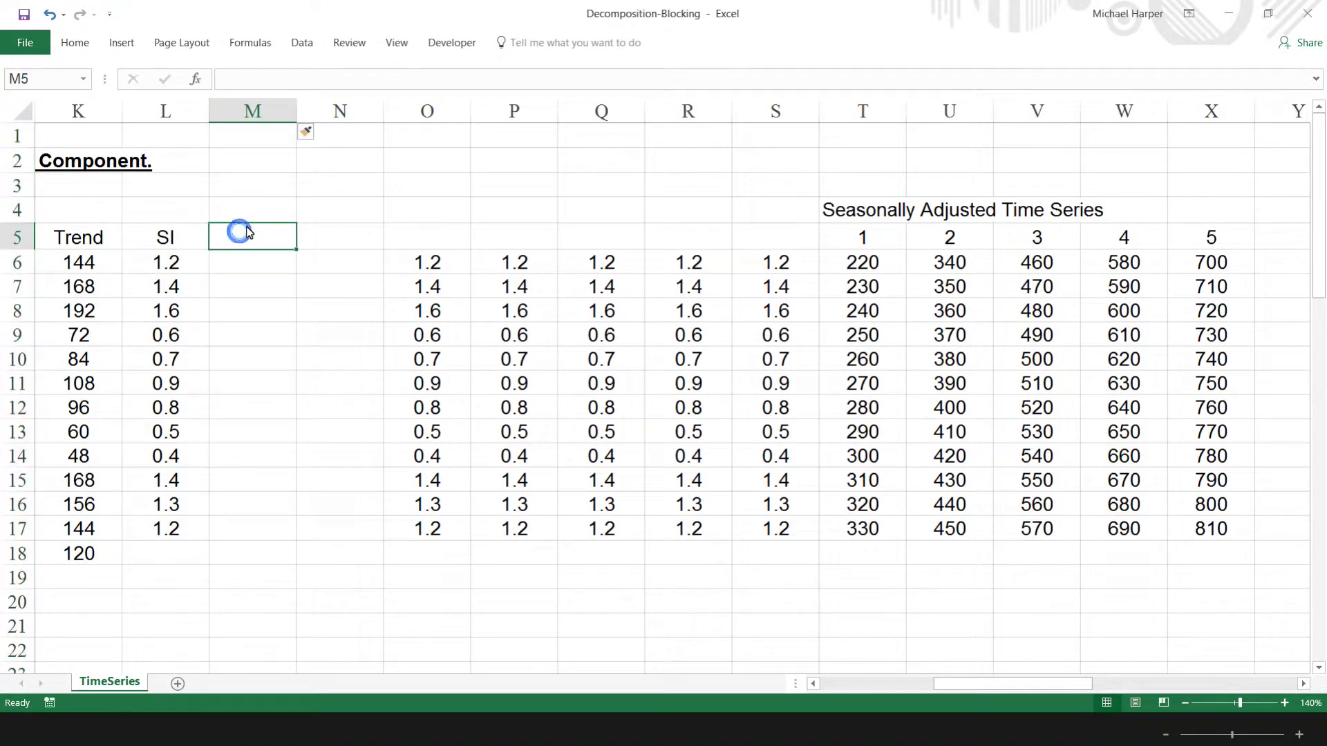
text(Trend)
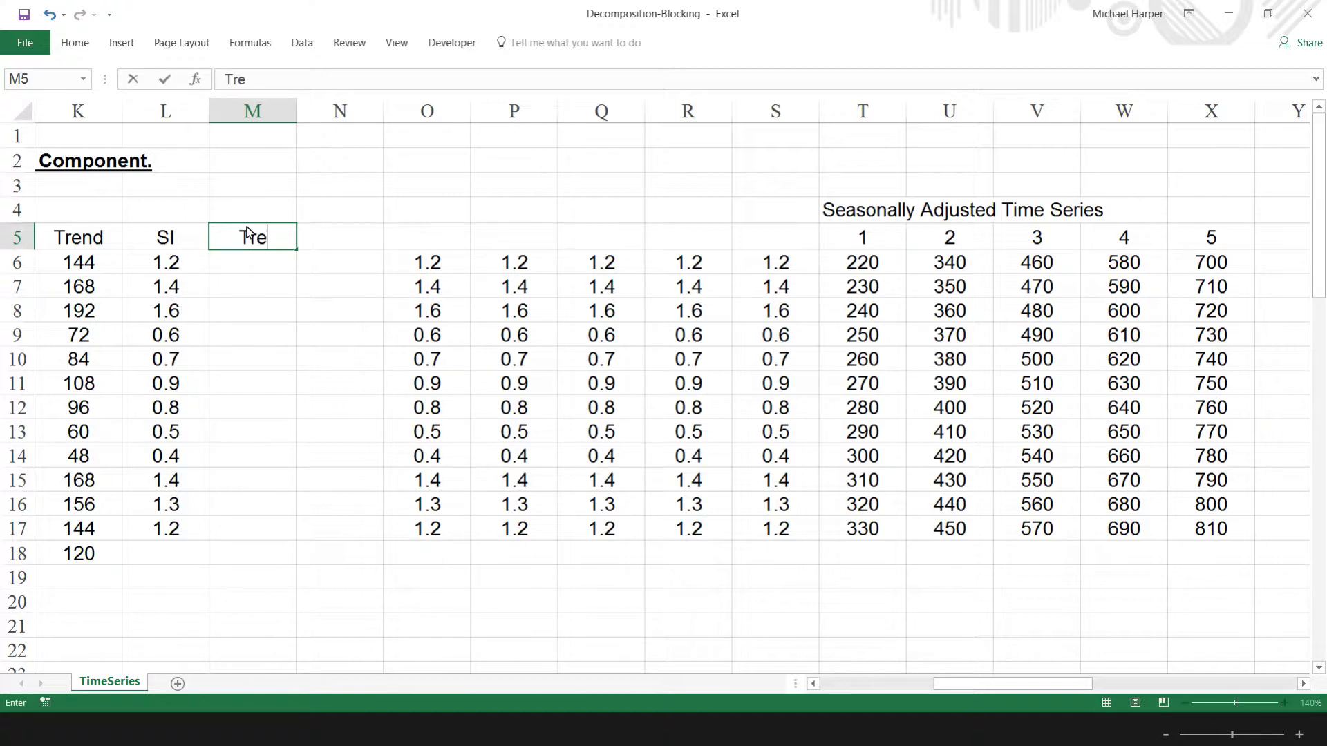
key(Return)
text(Intercept:)
key(Return)
text(Slope:)
key(Tab)
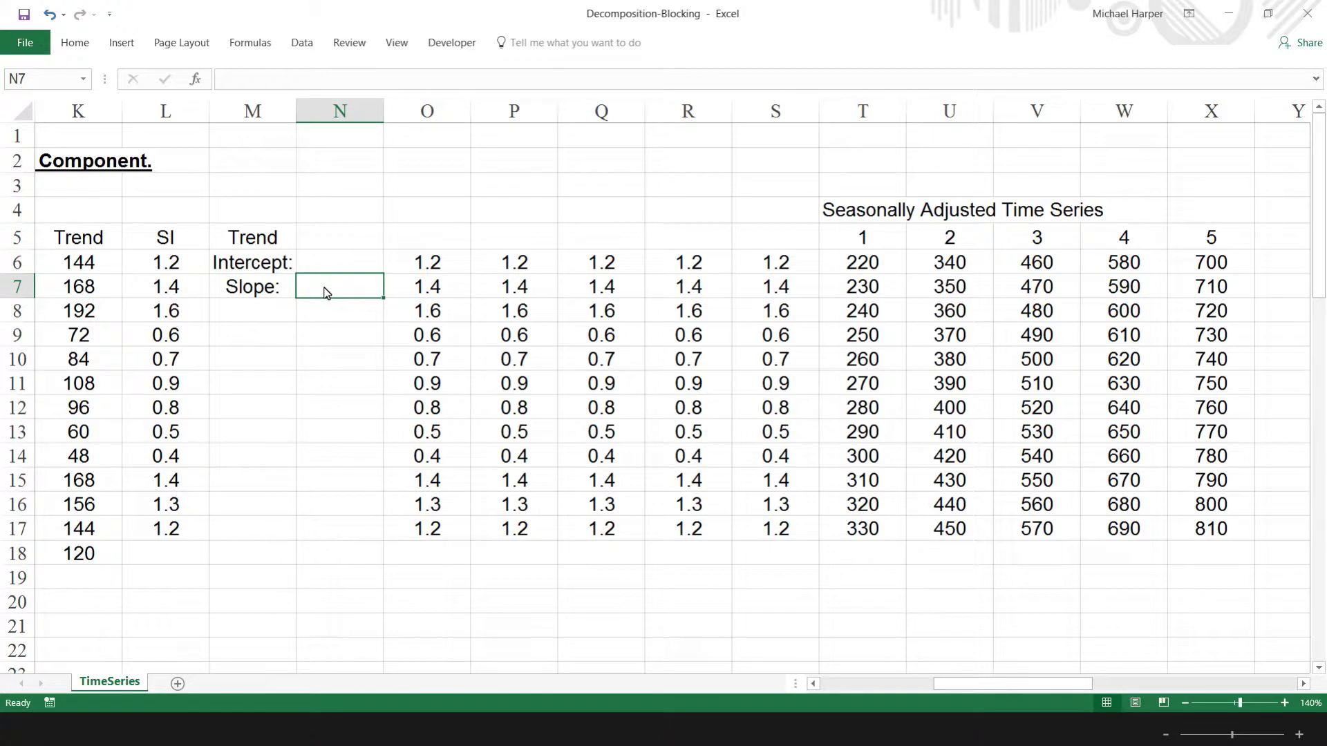
Step: Calculate the monthly trend slope in N7 with =K18/12
click(82, 557)
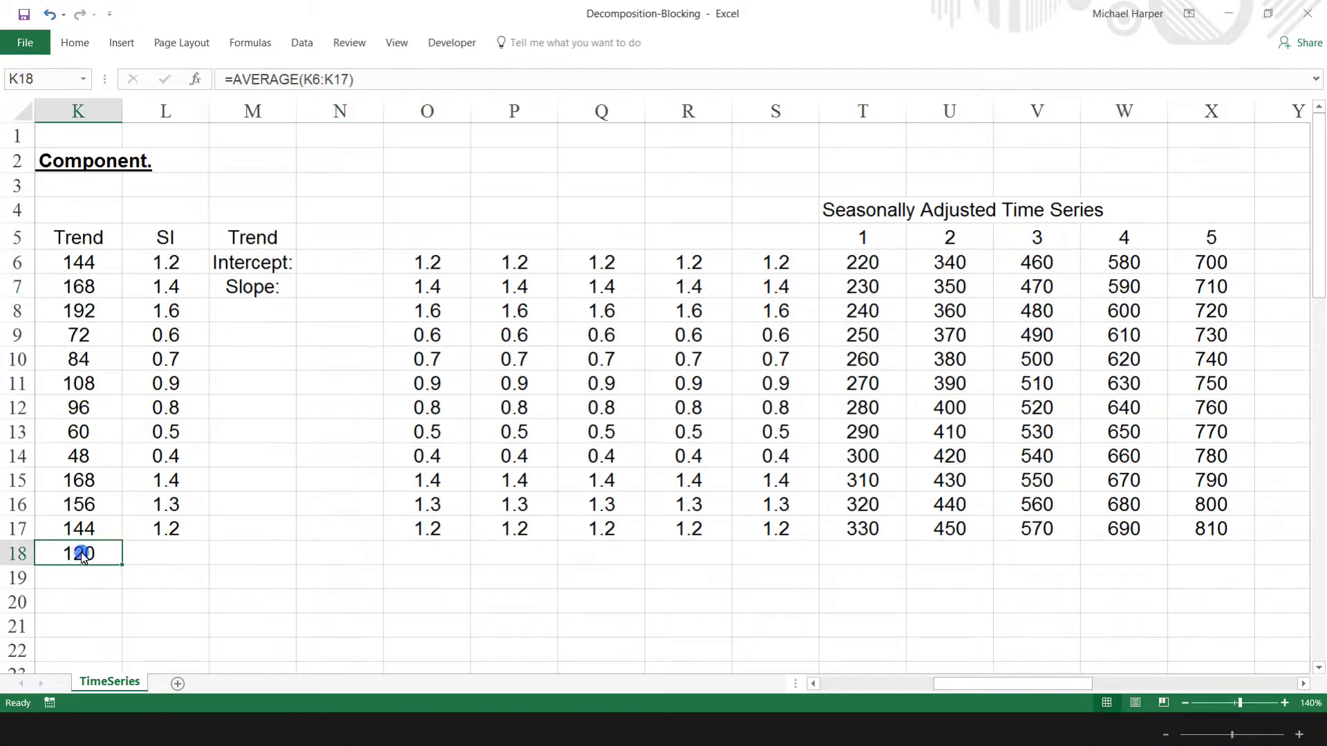
click(344, 286)
text(=)
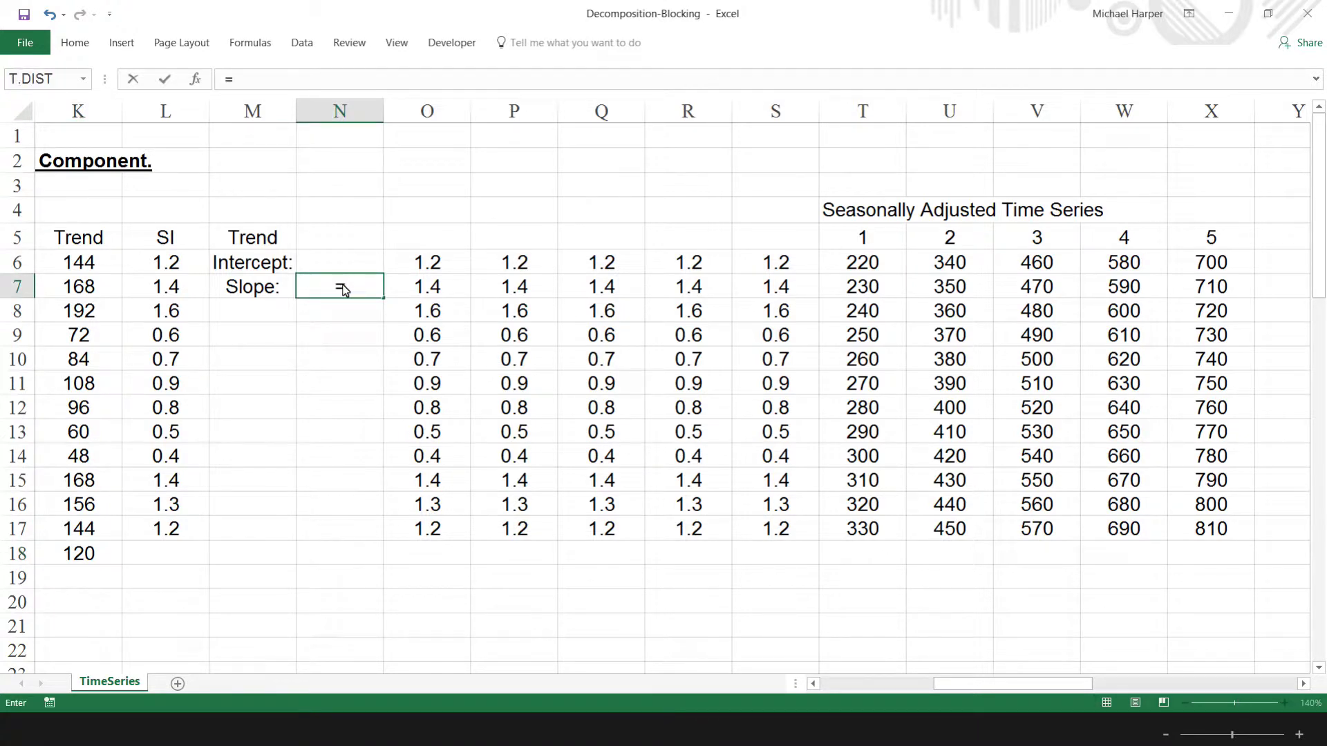
click(81, 552)
text(/)
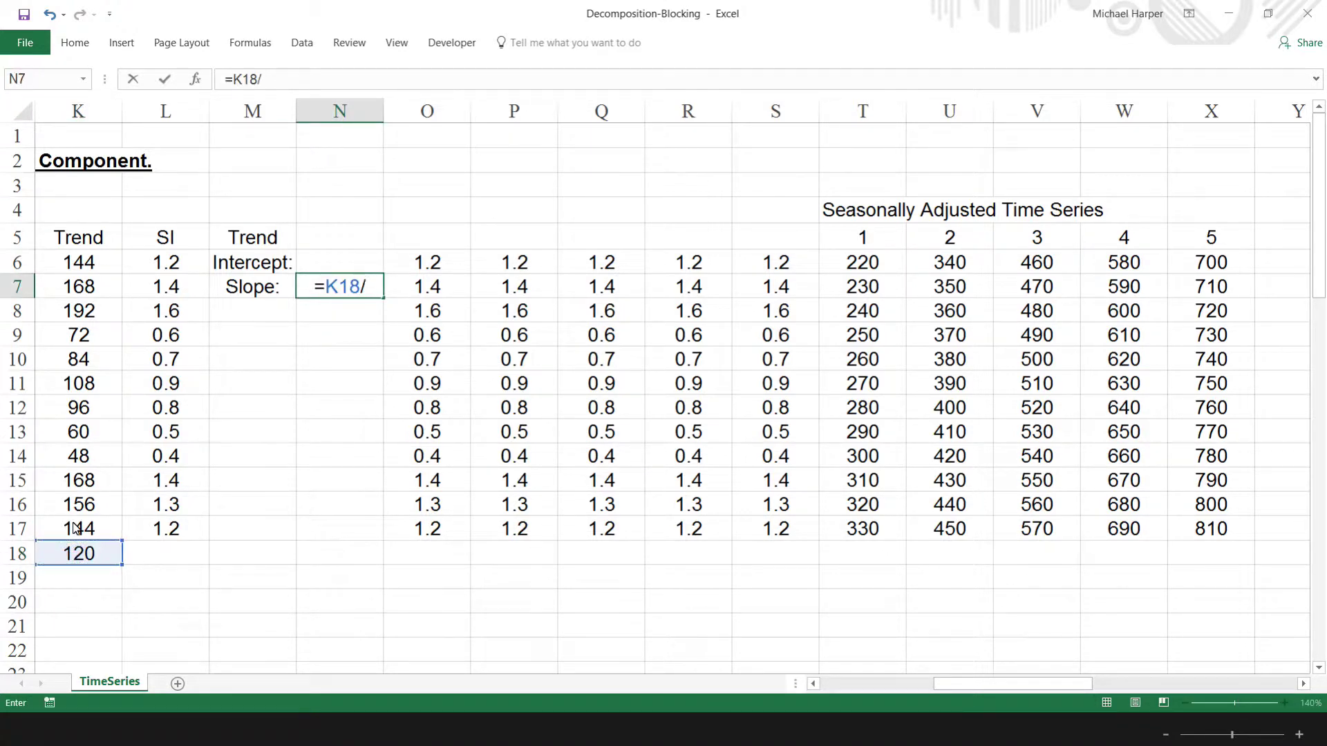
text(12)
key(Return)
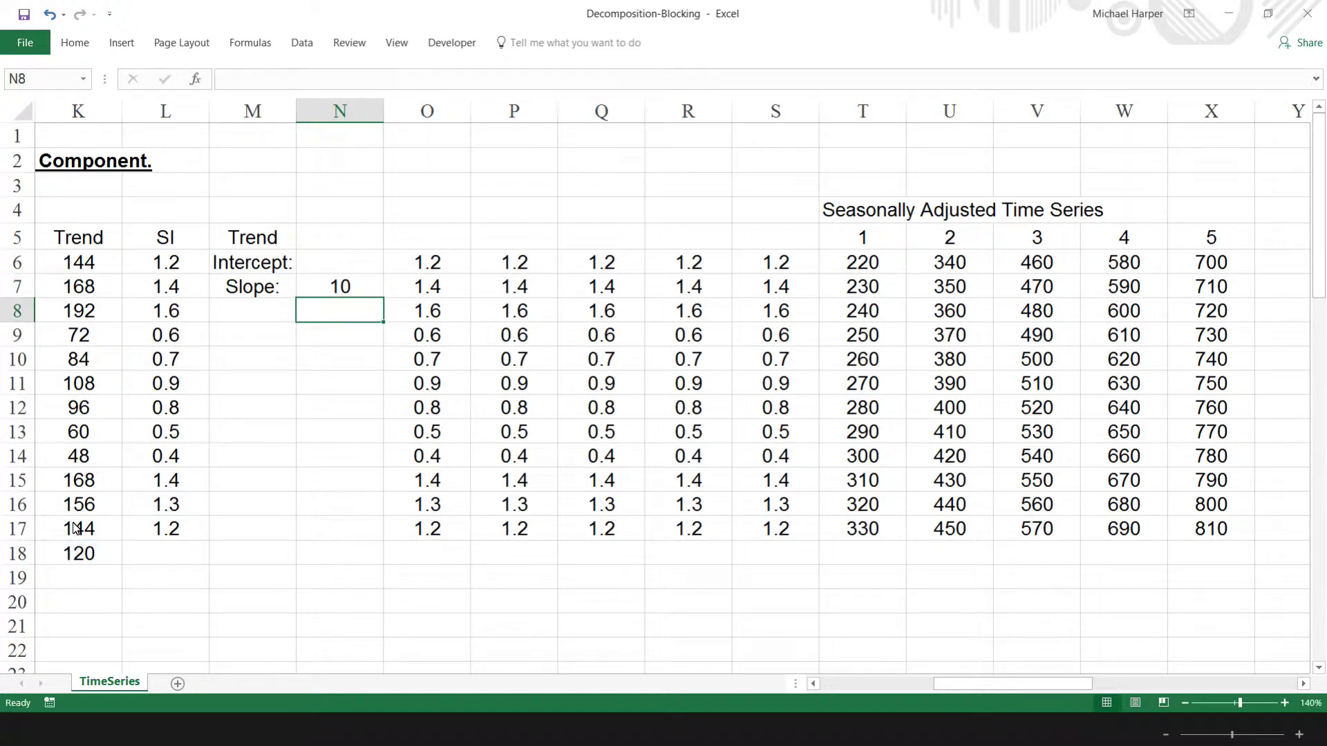
Step: Calculate the trend intercept in N6 with =AVERAGE(T6:X17)-N7*(60+1)/2
click(317, 265)
text(=ave)
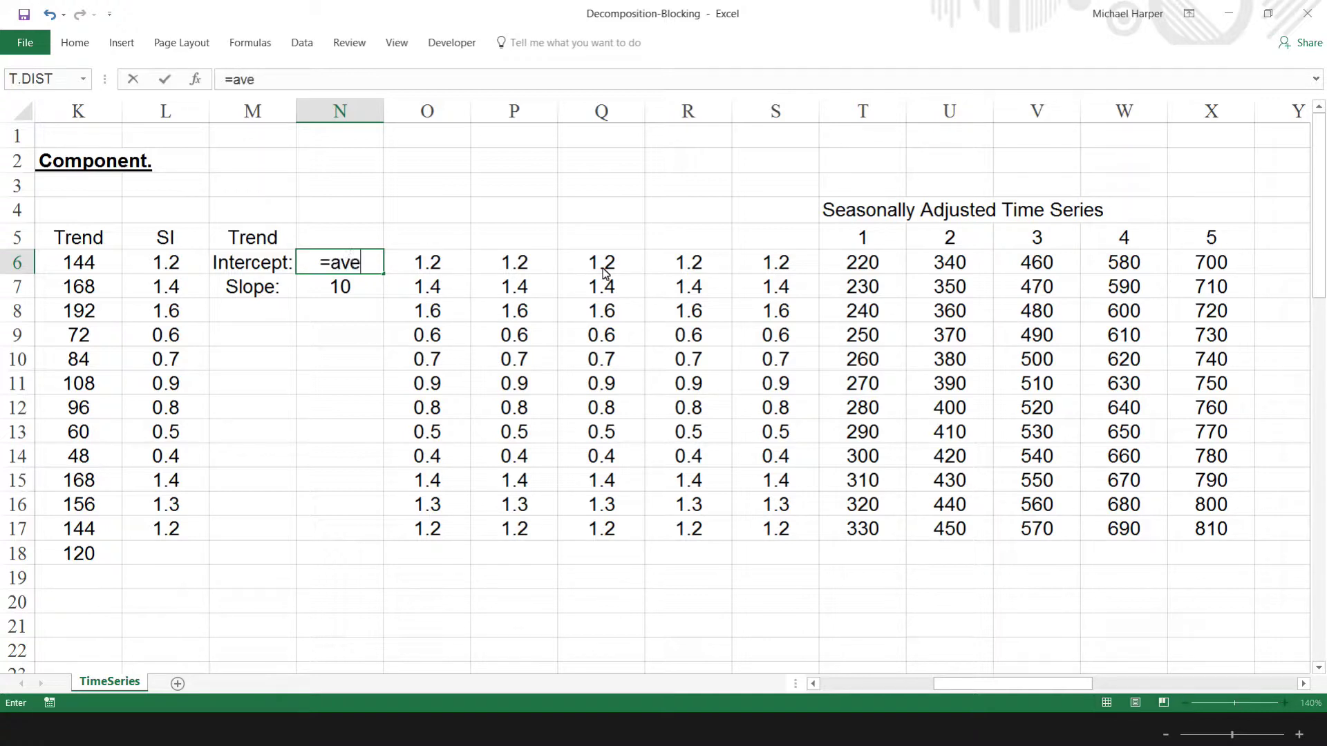
text(rage()
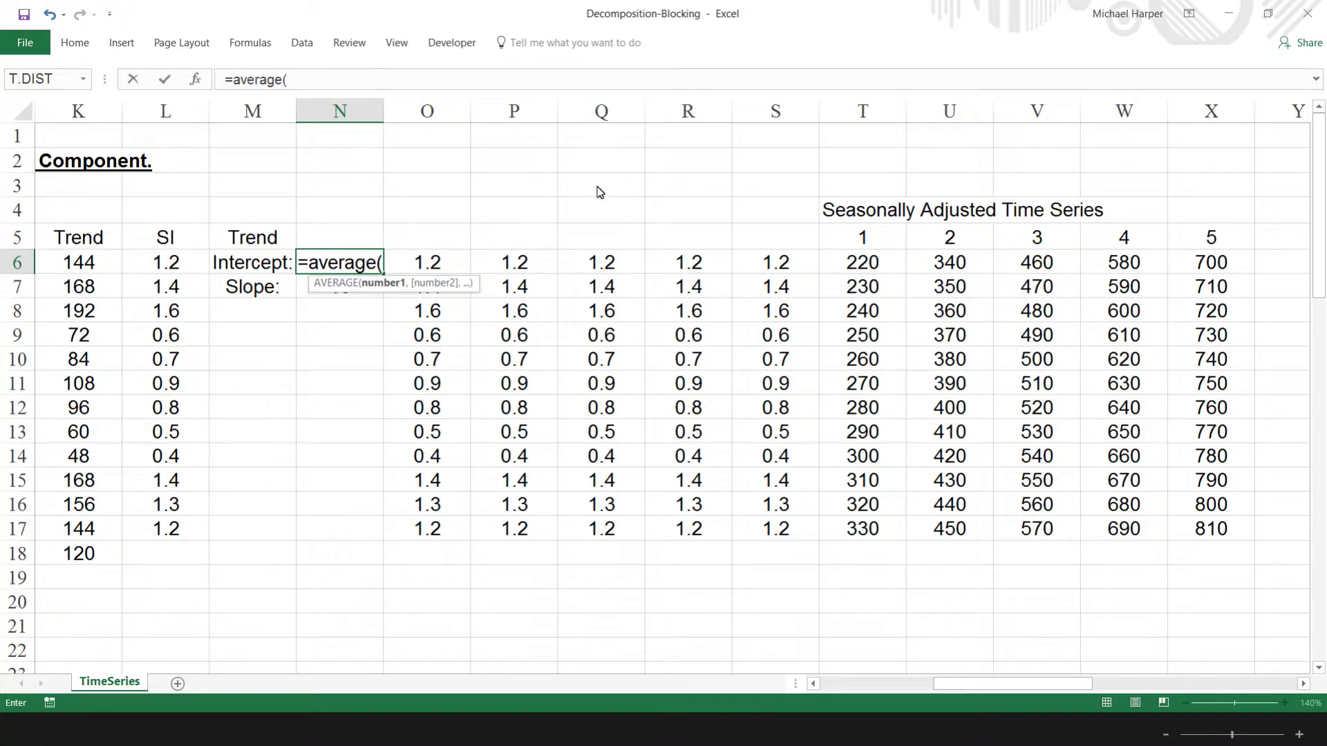
drag(857, 266, 1185, 523)
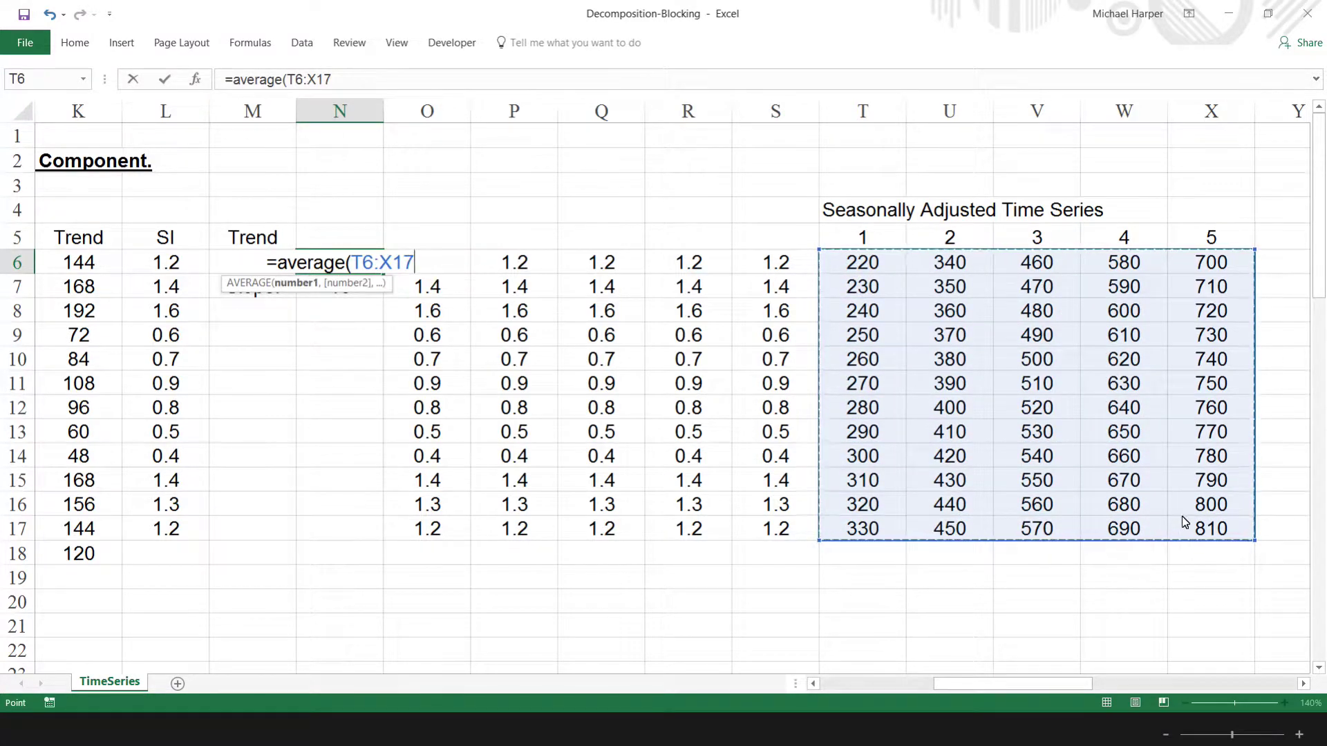
text()-)
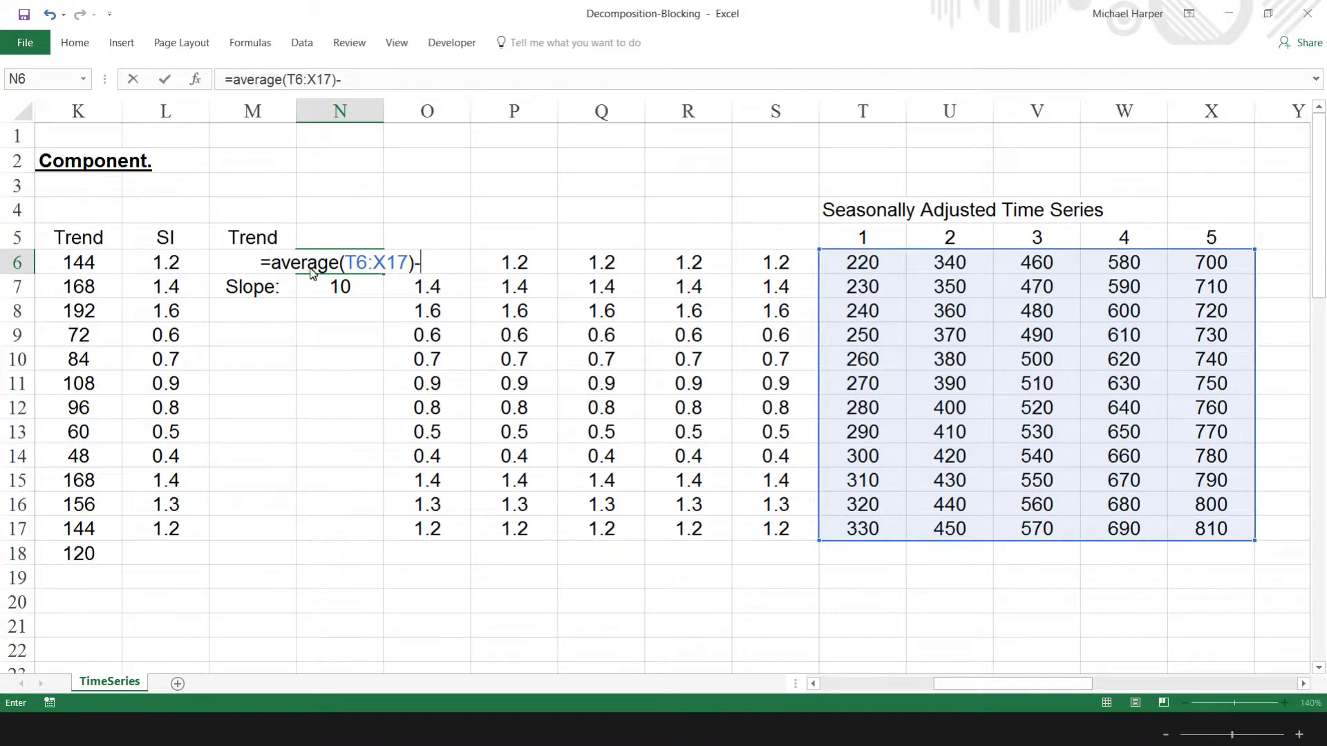
click(348, 291)
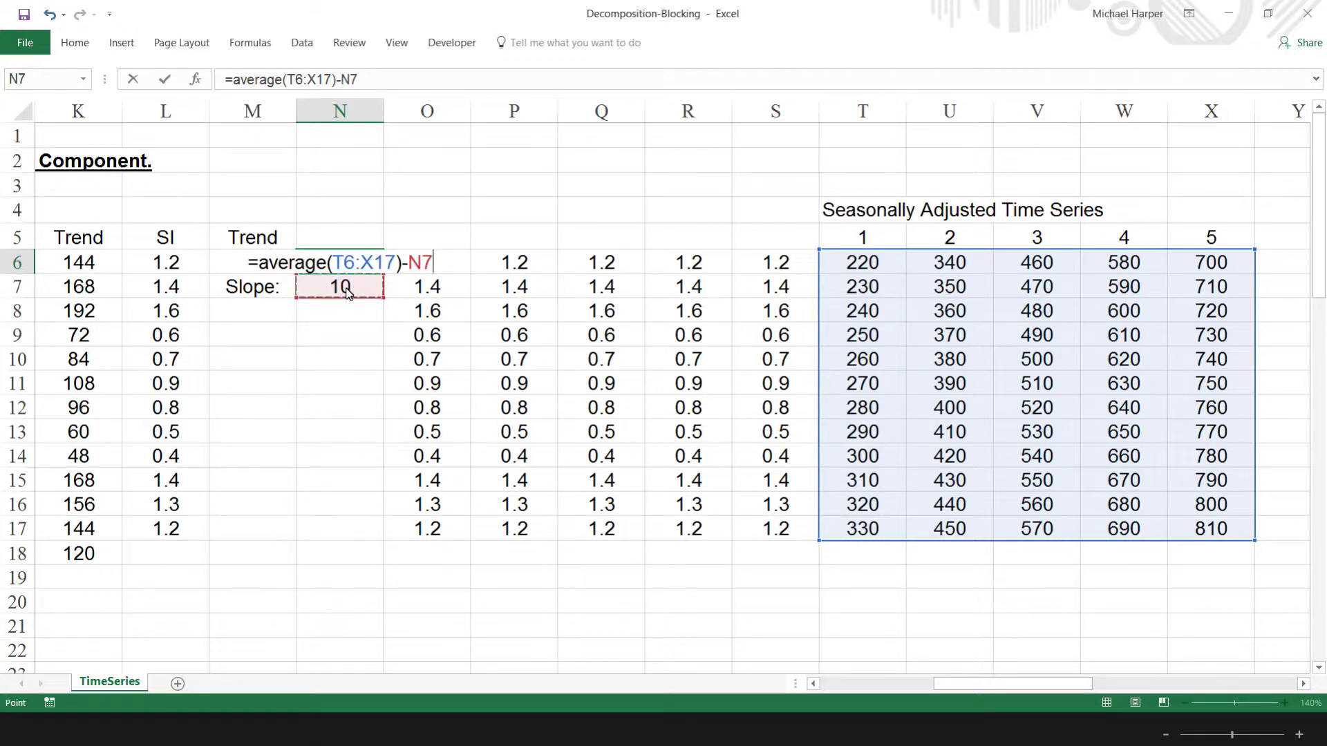
text(*)
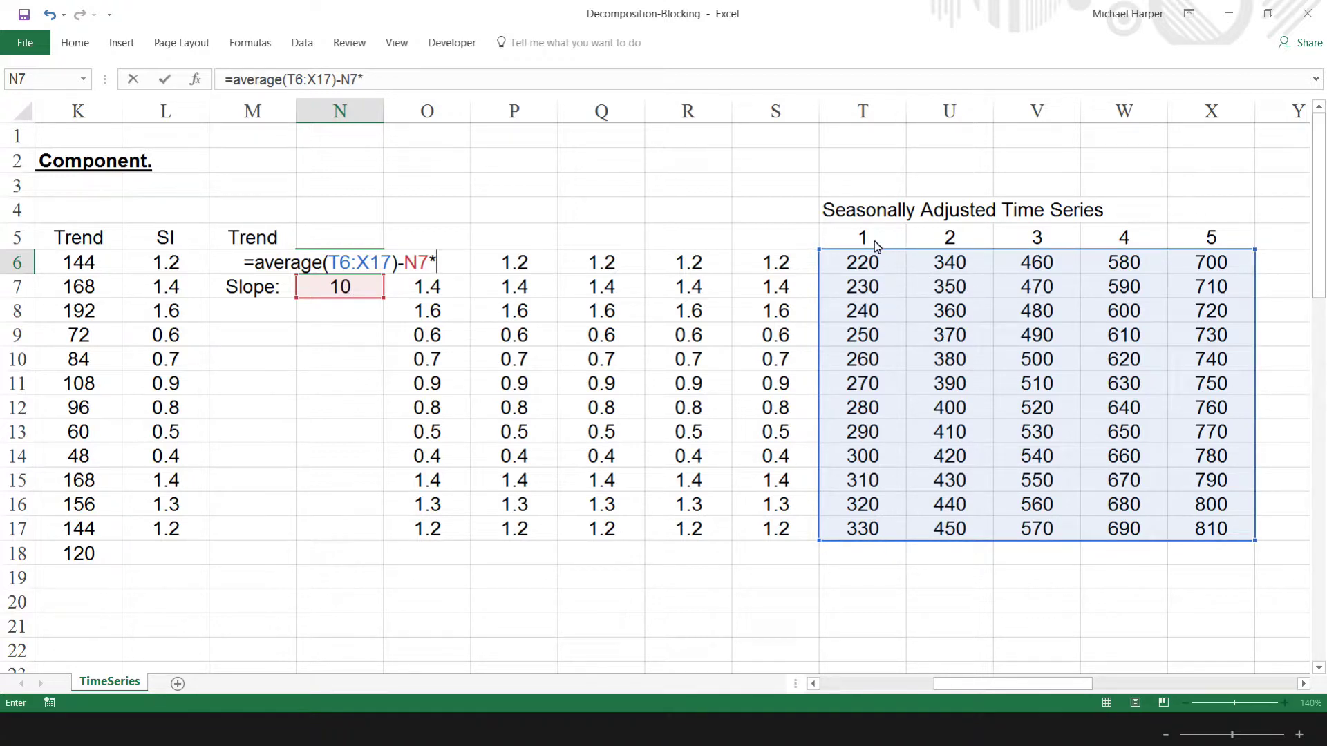
text(()
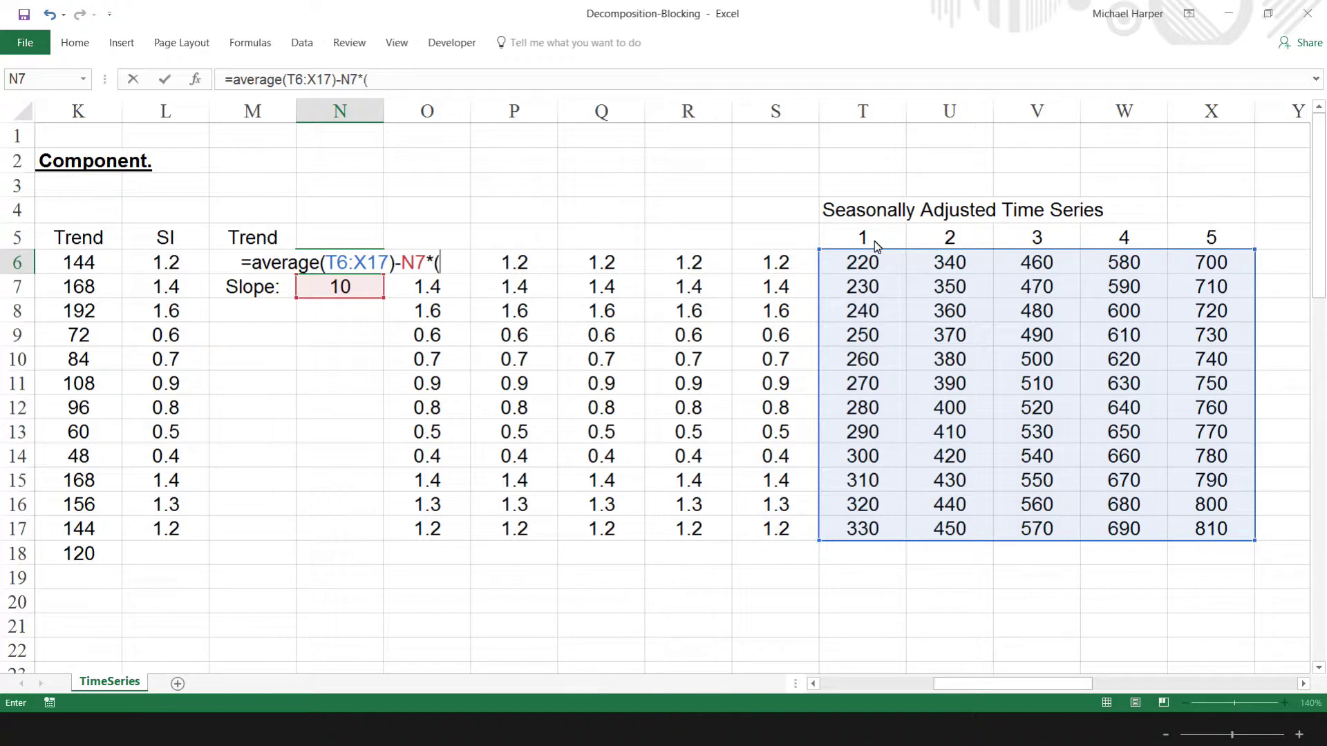
text(60)
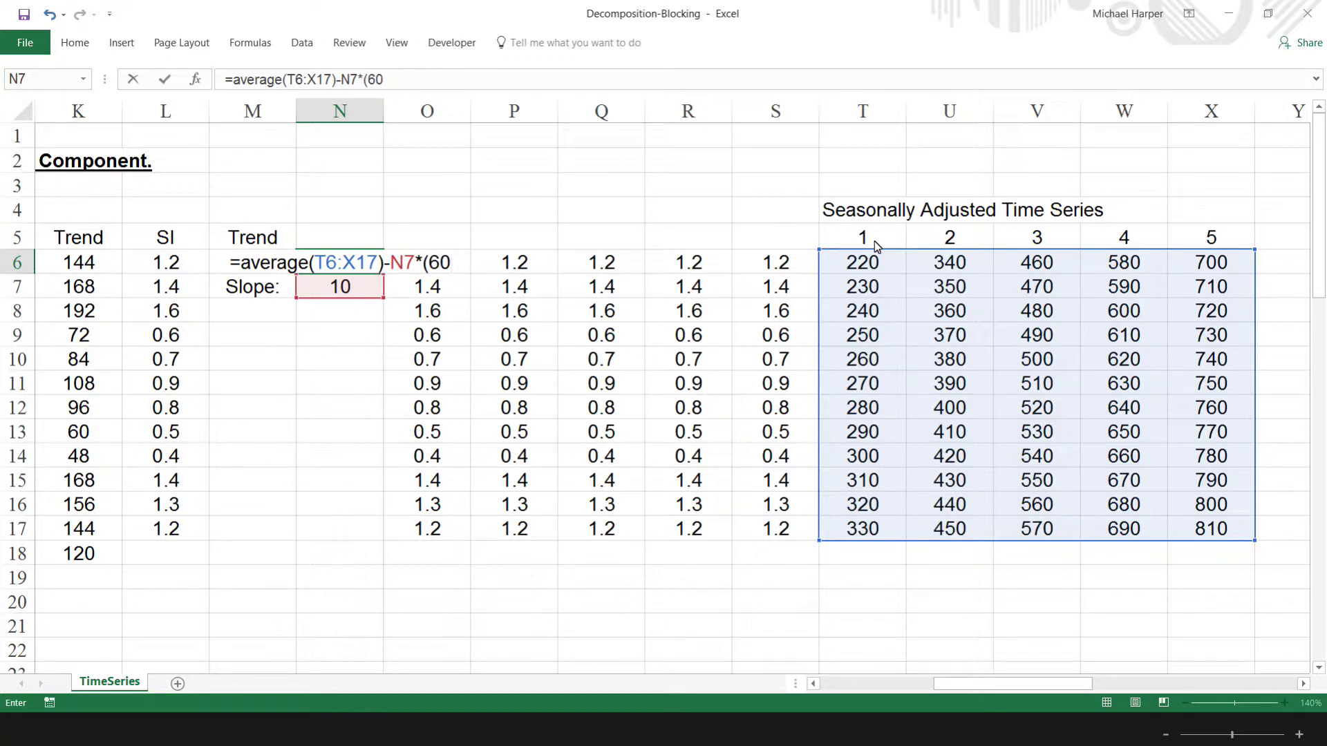
text(+1)/2)
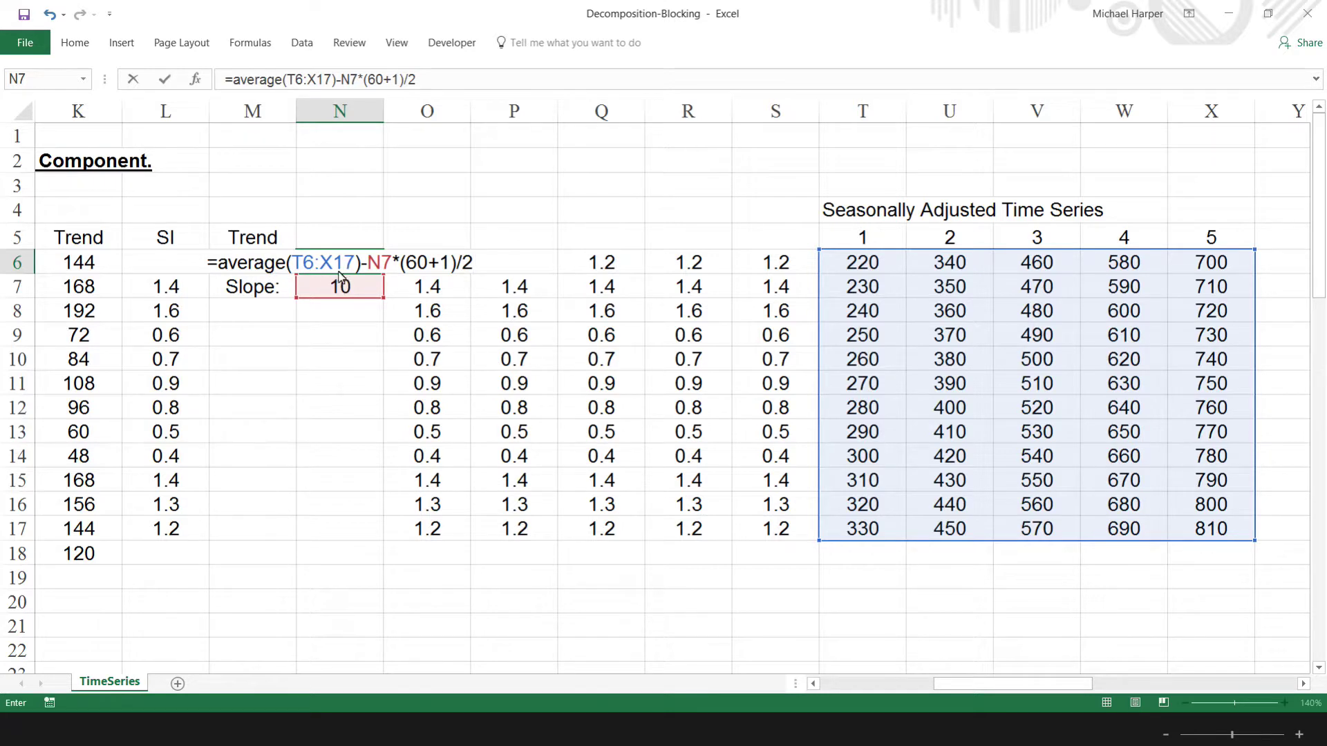
key(Return)
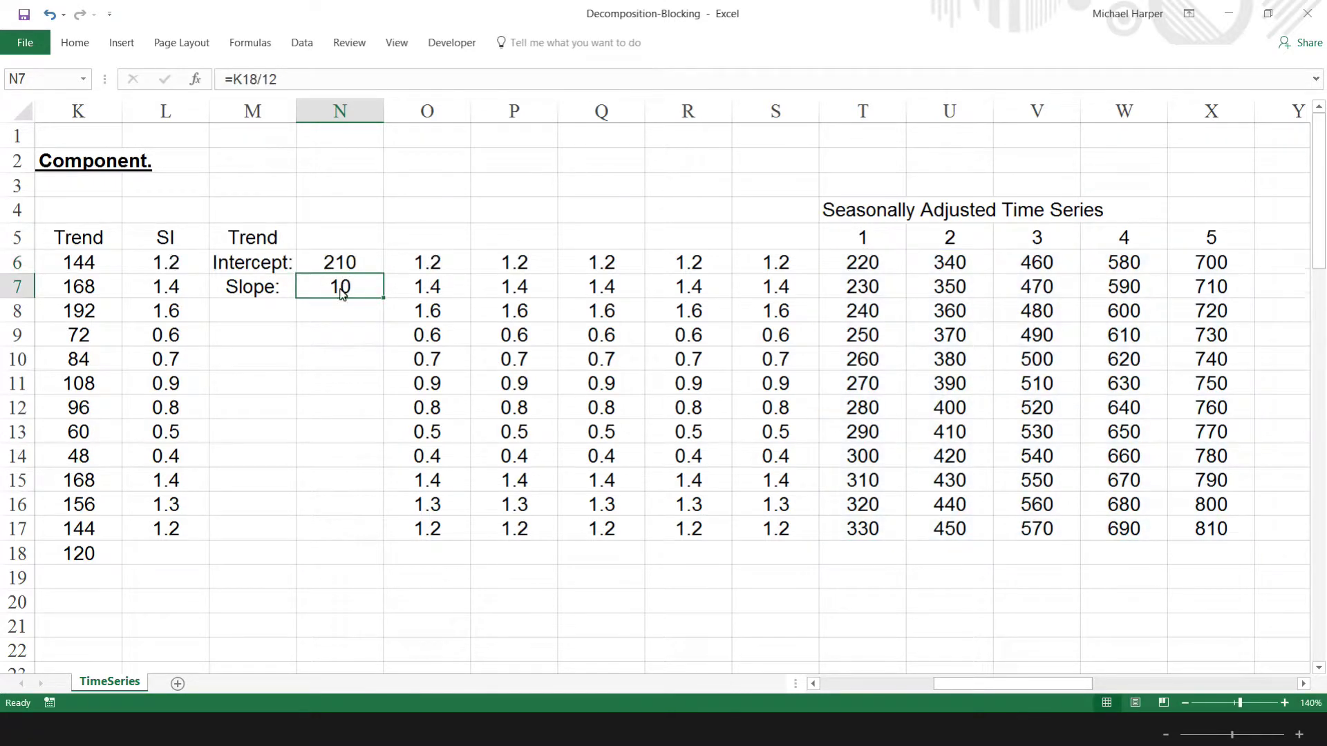
Step: Enter the column heading Forecasts in E5, beside the Time Series heading
drag(957, 683, 844, 682)
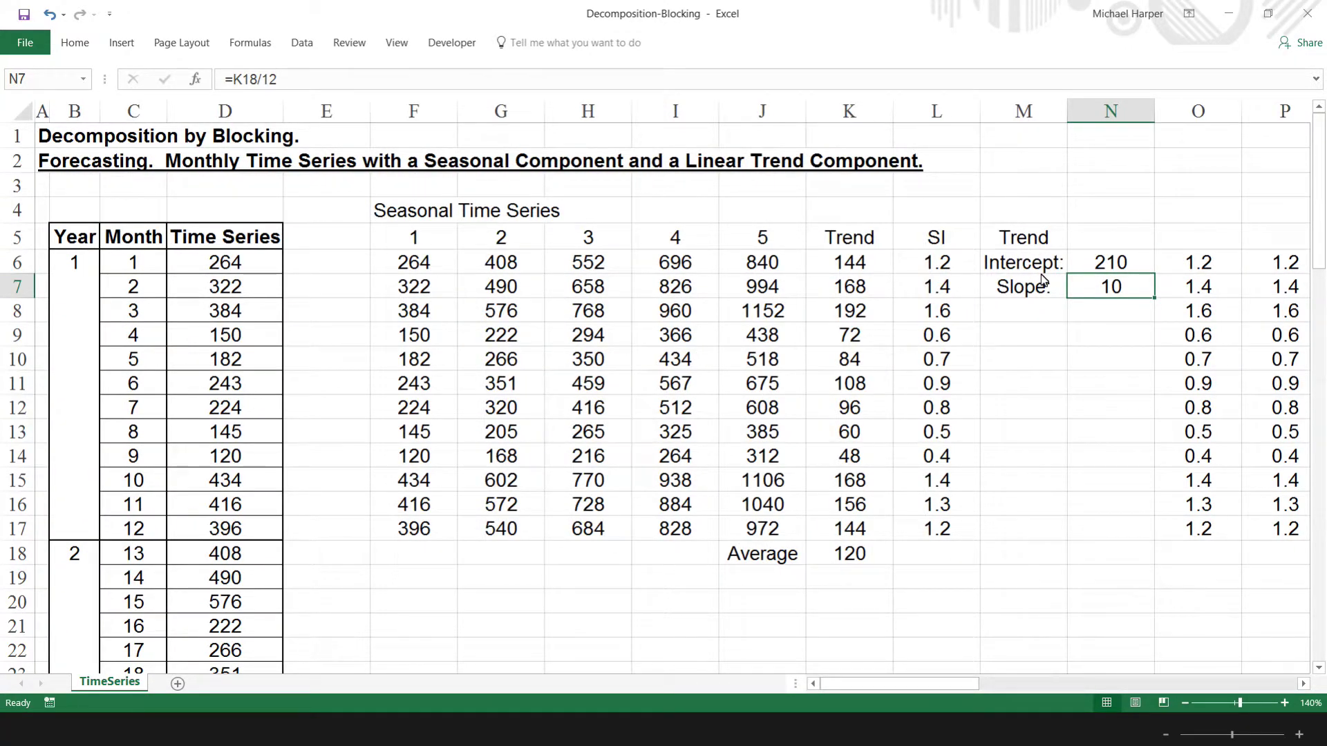
click(349, 245)
text(F)
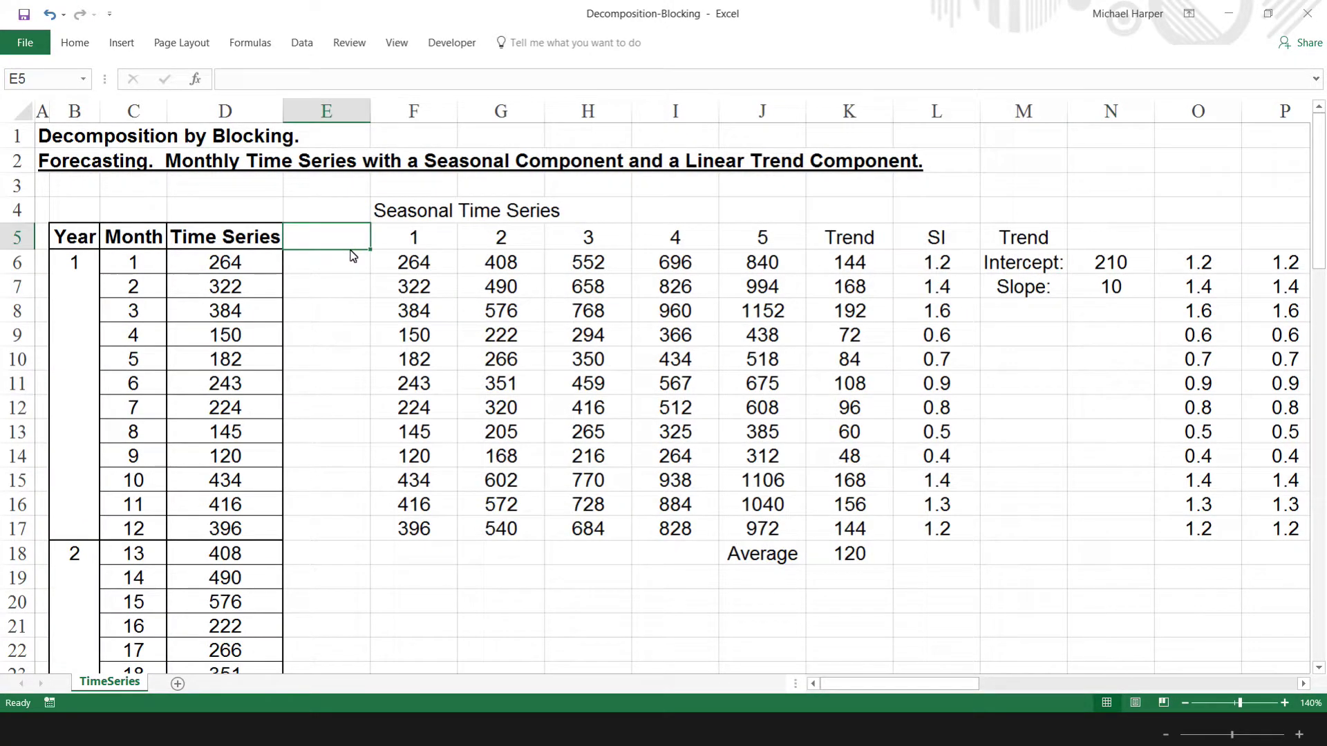
text(oreca)
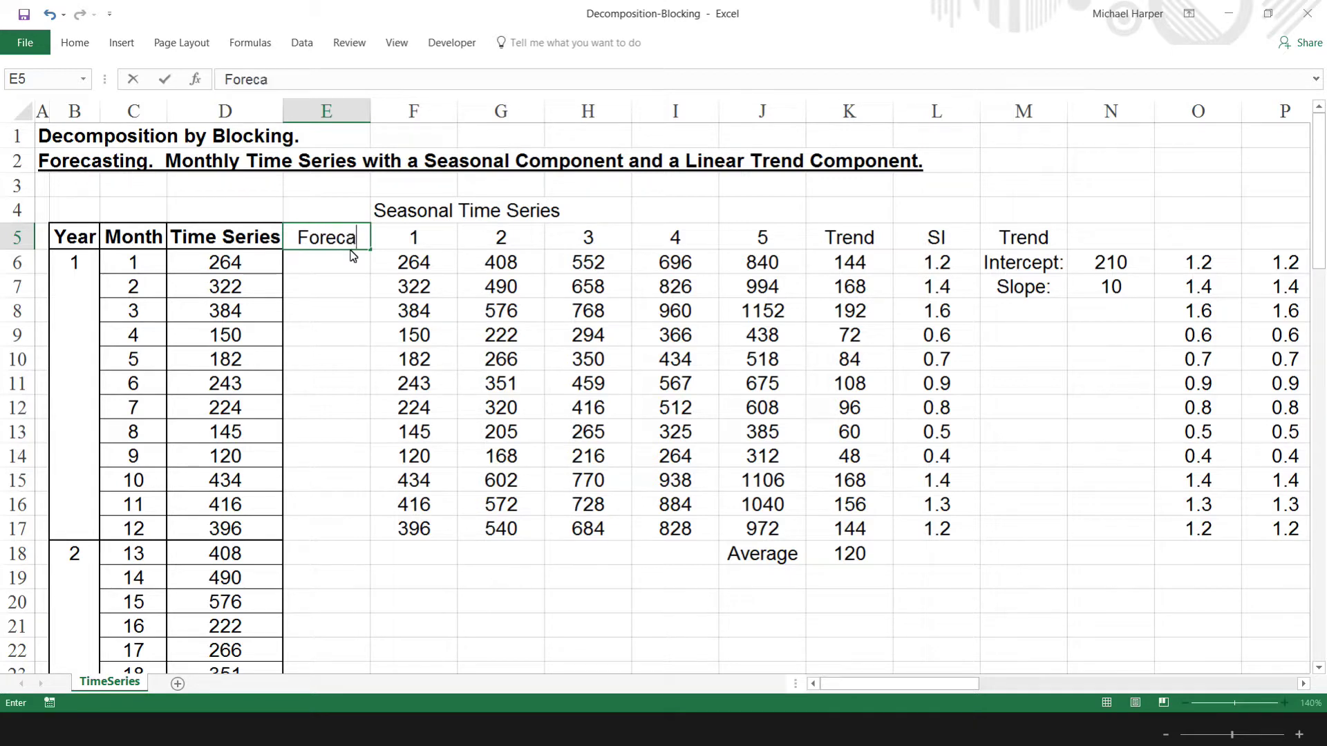
text(sts)
key(Return)
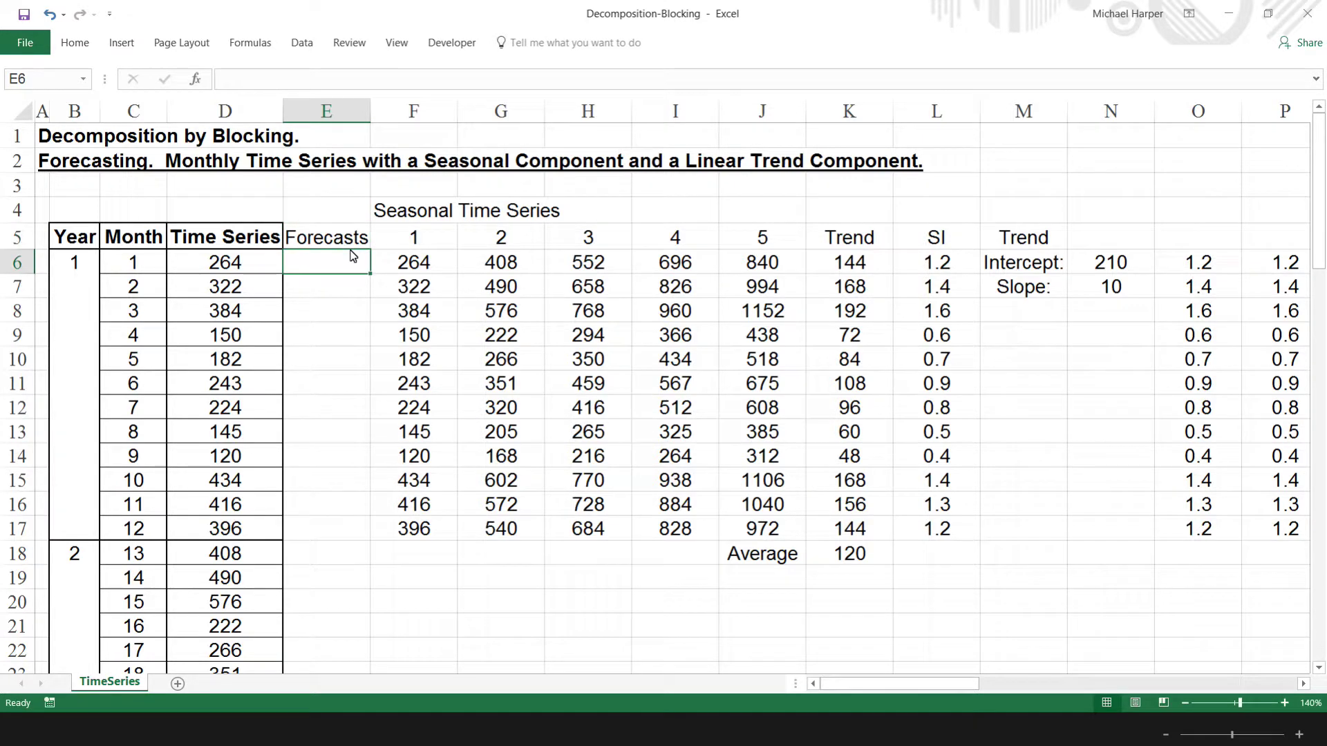
Step: Copy the seasonal indices and trend block L5:N17 and paste it as values only starting in F65
drag(936, 237, 1090, 530)
key(ctrl+c)
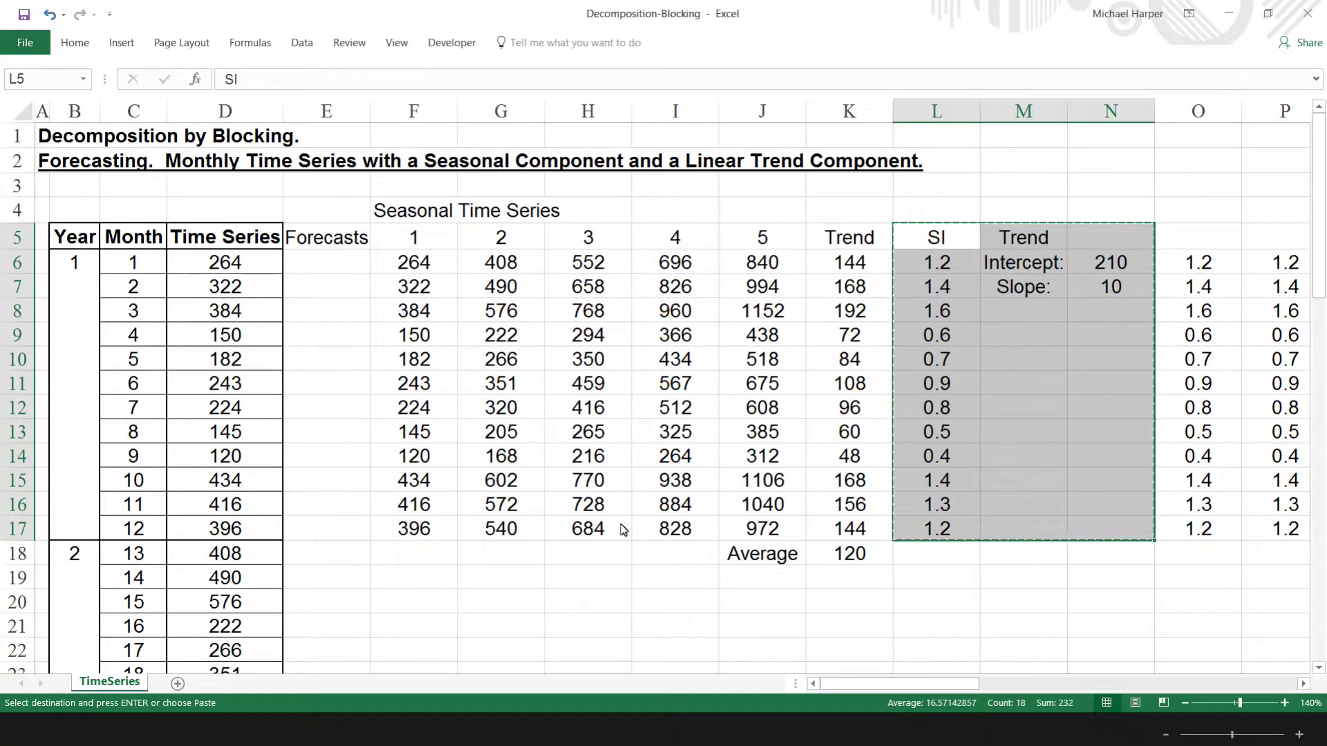
scroll(630, 475, down, 4)
scroll(630, 475, down, 14)
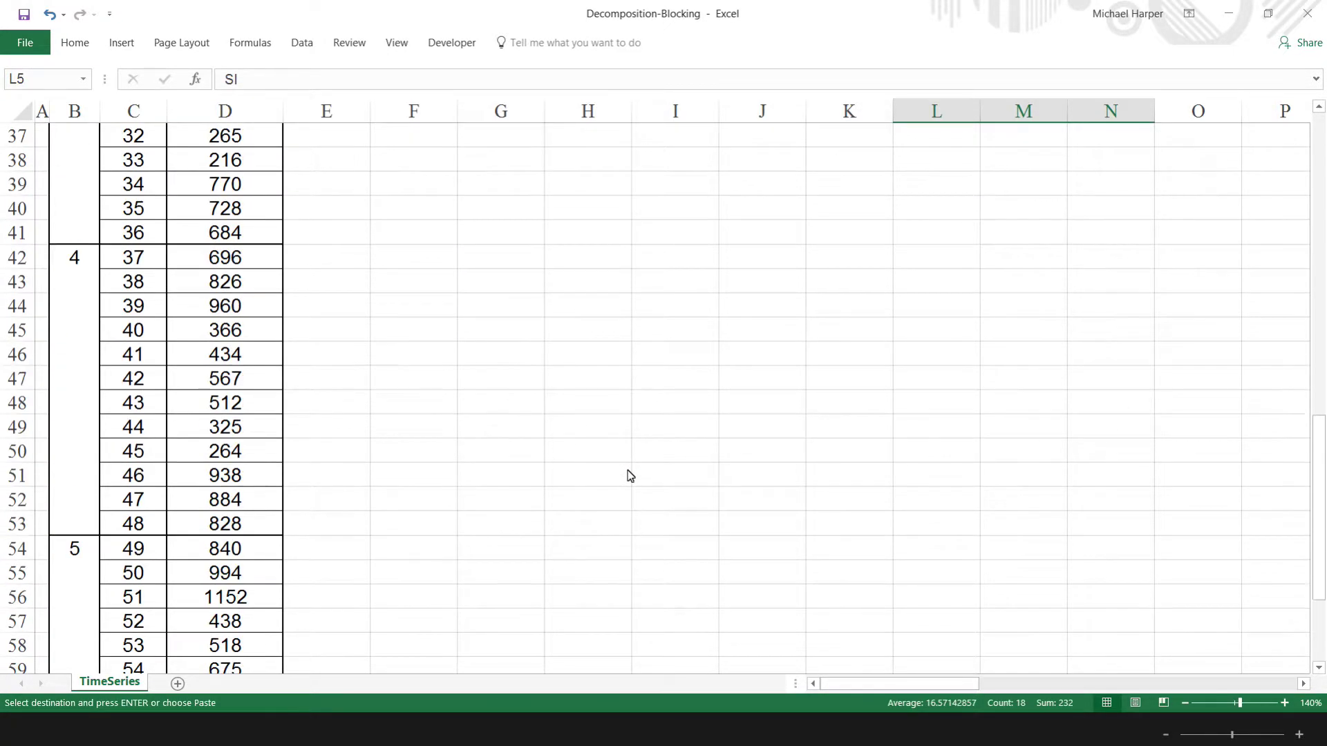
click(428, 386)
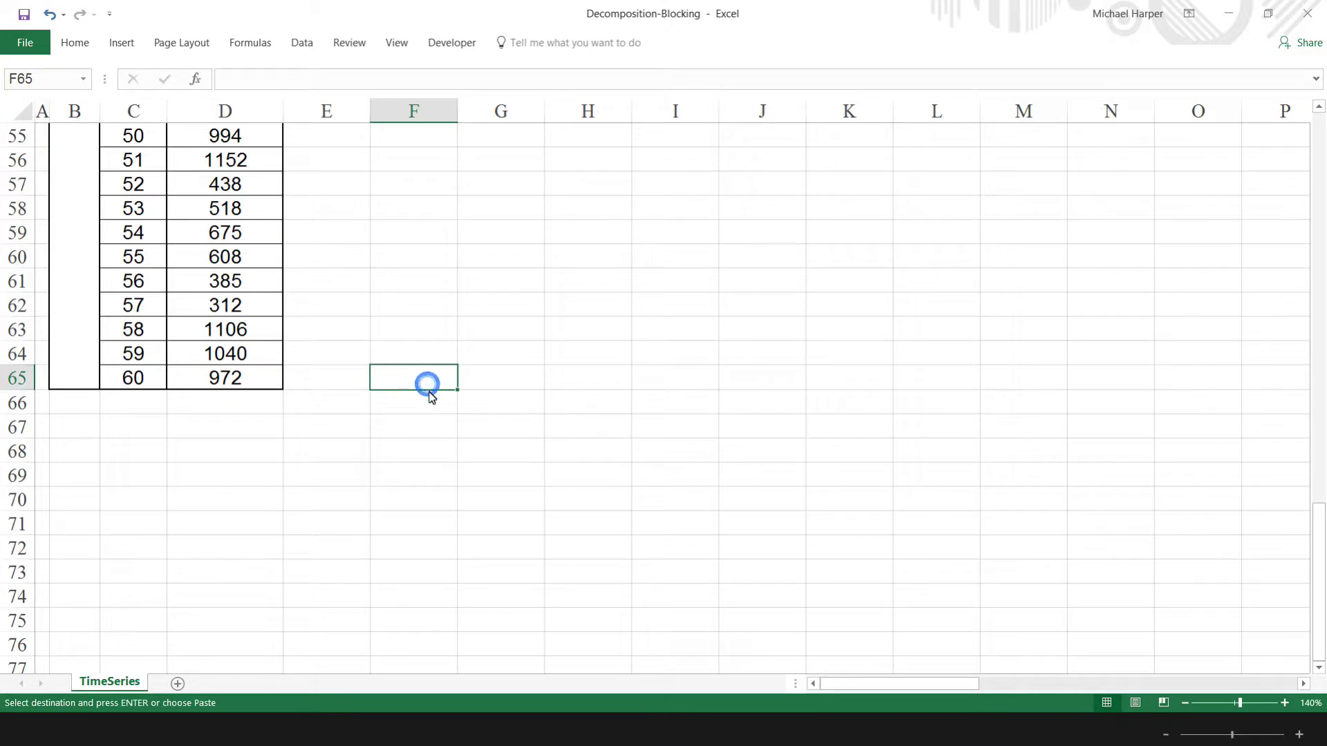
click(74, 43)
click(18, 112)
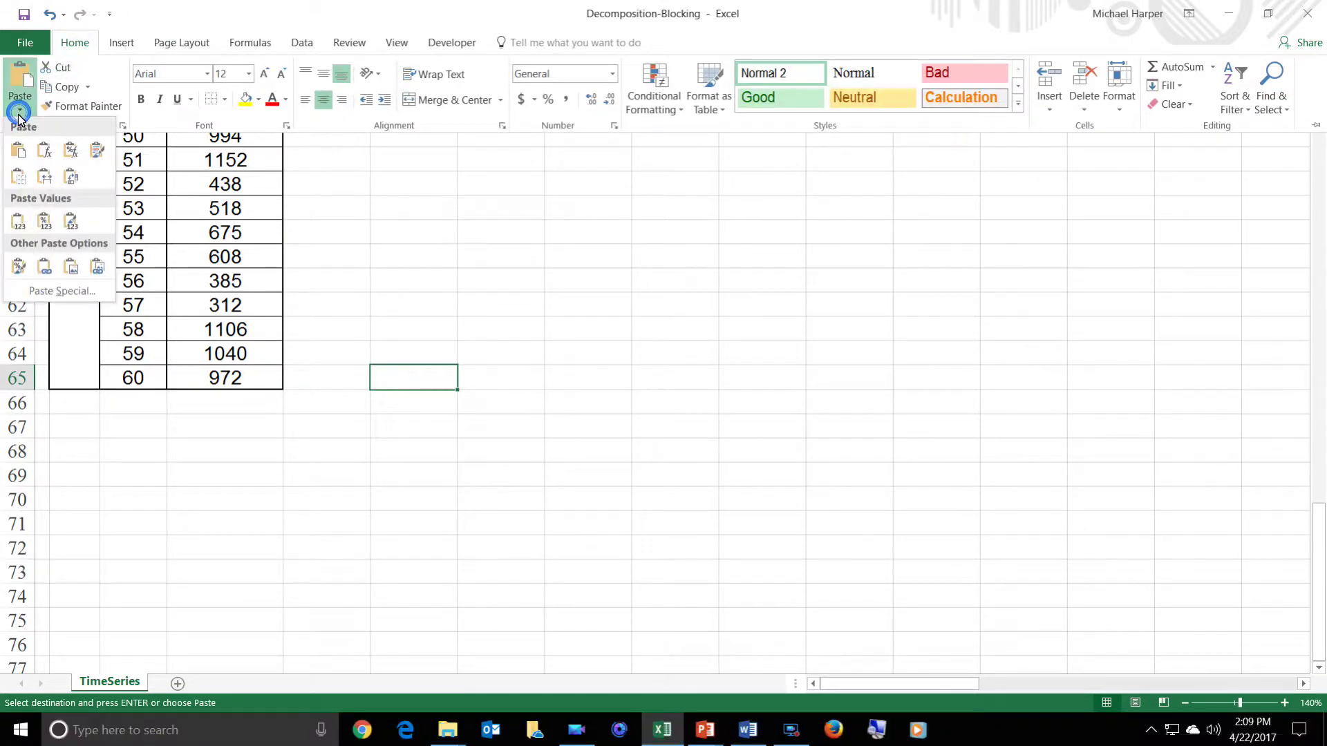
click(14, 219)
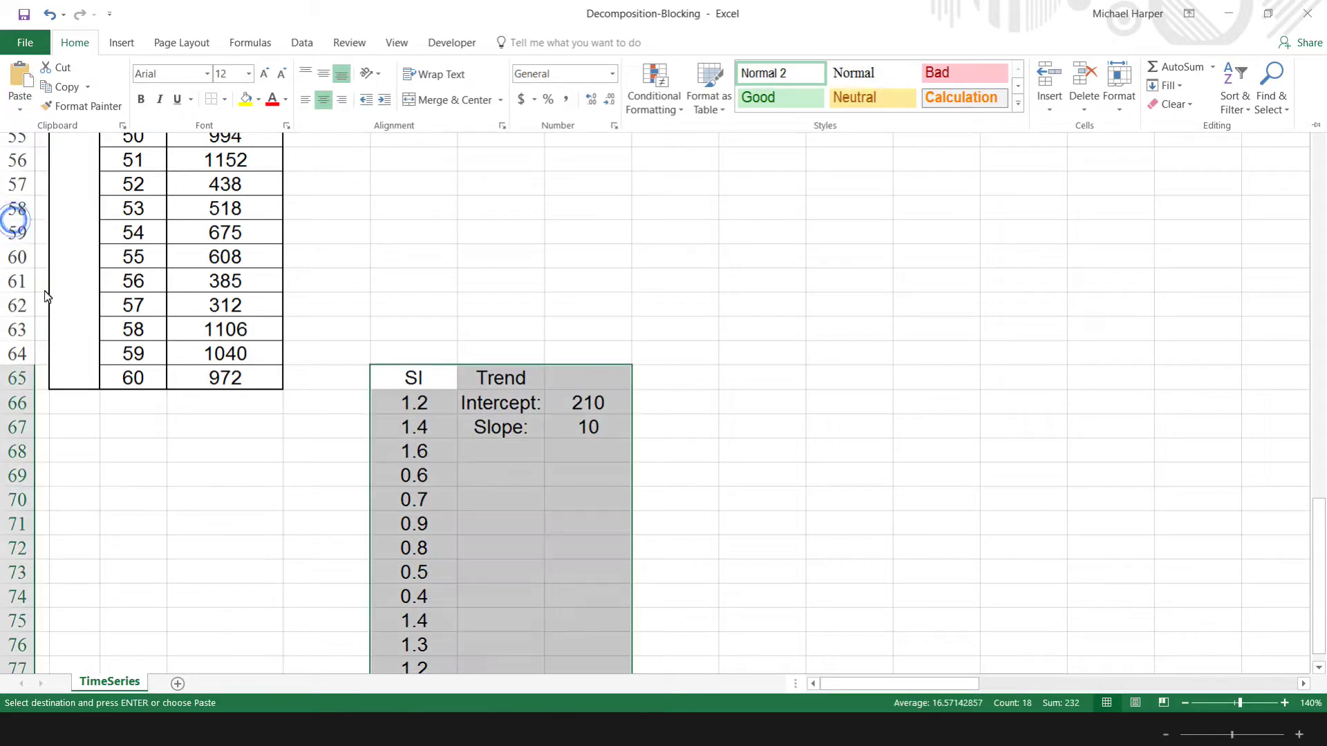
Step: Add year 6 in B66 and extend the month numbers by entering =1+C65 in C66 and filling down to C77
click(78, 396)
scroll(83, 397, up, 2)
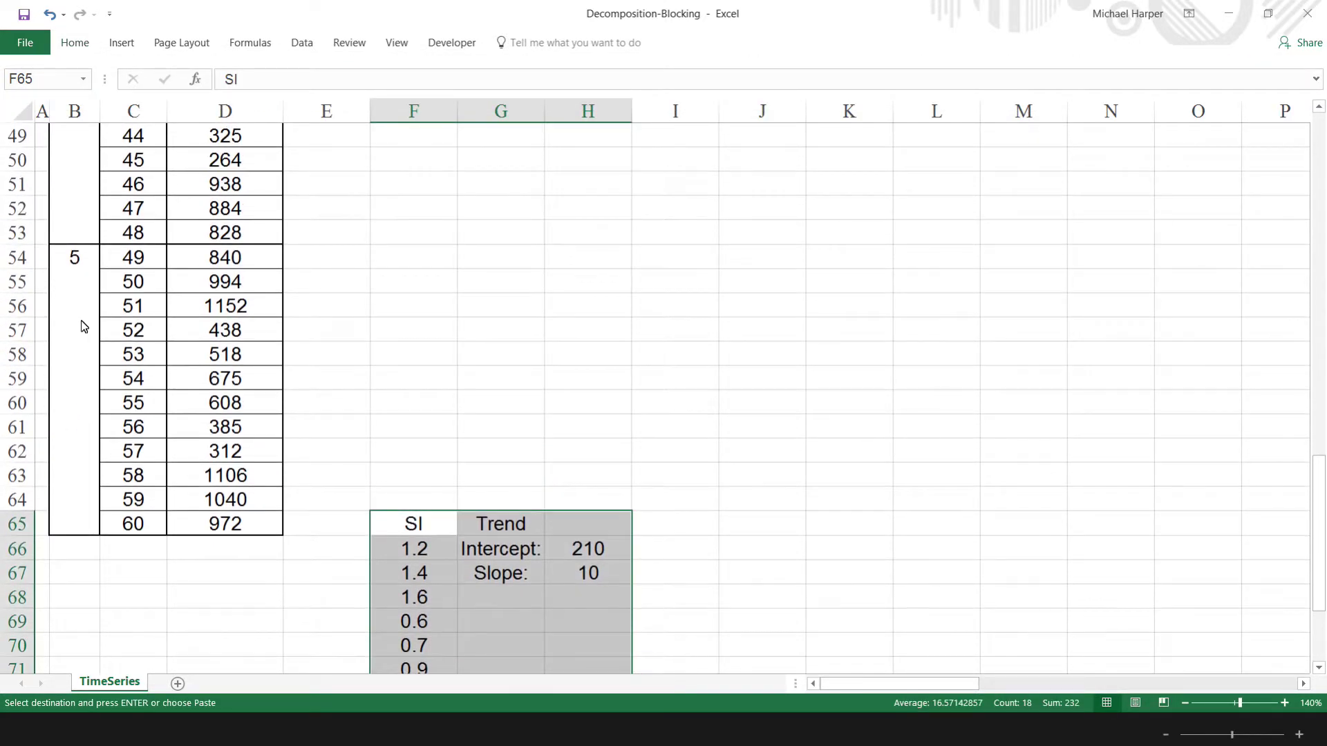
scroll(87, 373, down, 2)
click(78, 413)
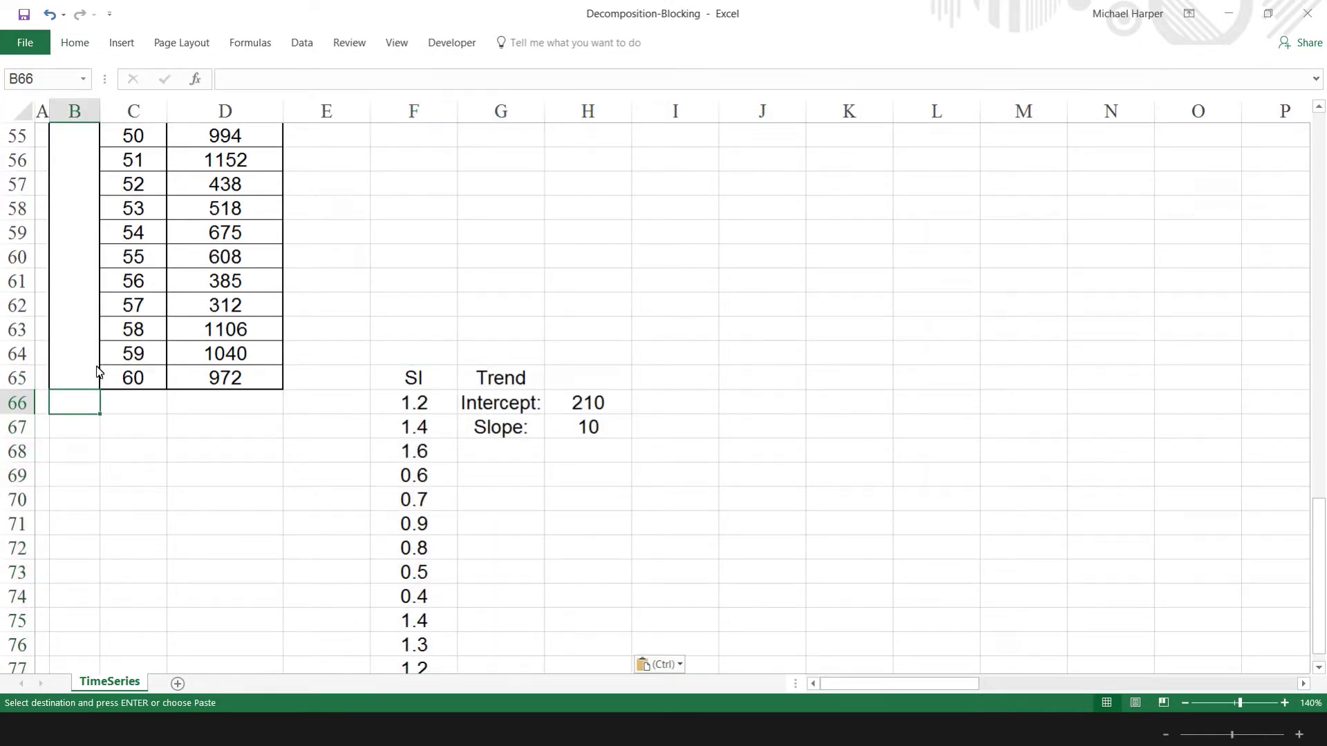
text(6)
key(Tab)
text(=1+)
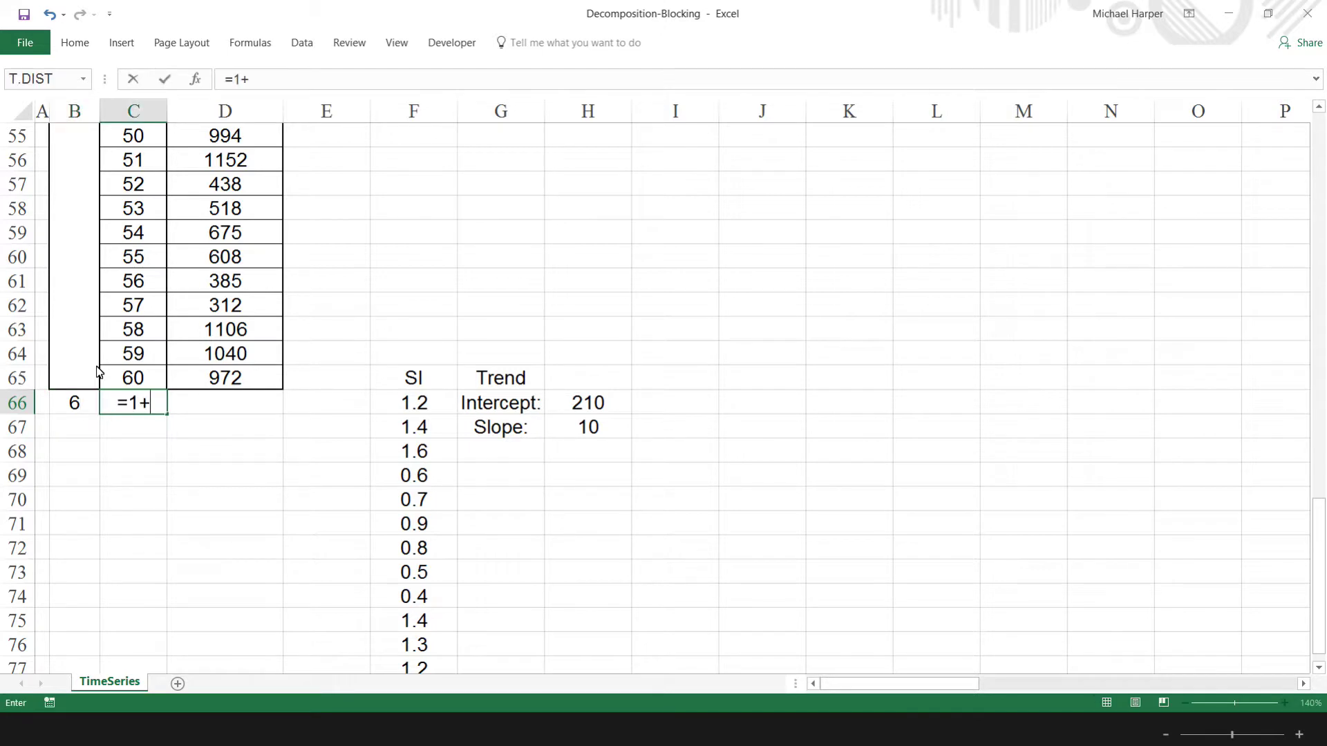
click(135, 384)
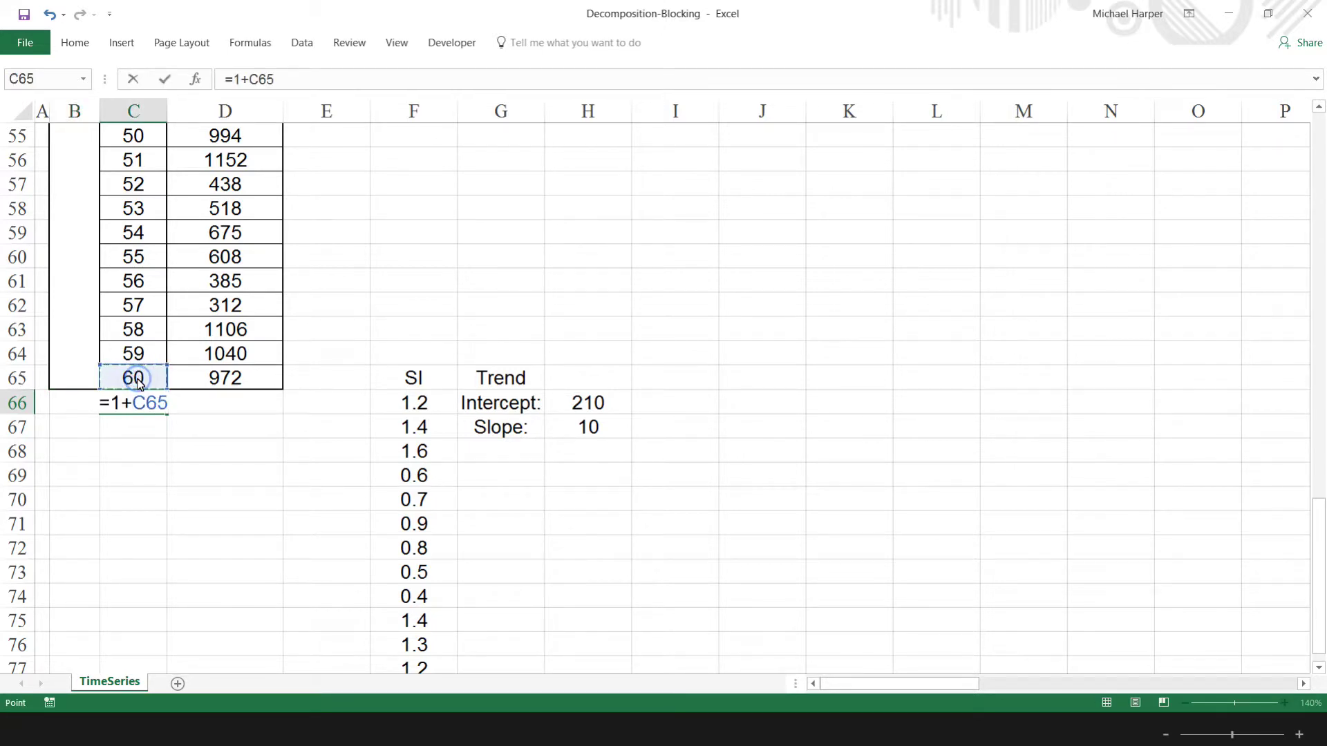
key(Return)
click(153, 408)
drag(167, 415, 183, 629)
Step: Calculate the month 61 forecast in E66 with =F66*($H$66+$H$67*C66)
click(325, 366)
text(=)
click(418, 362)
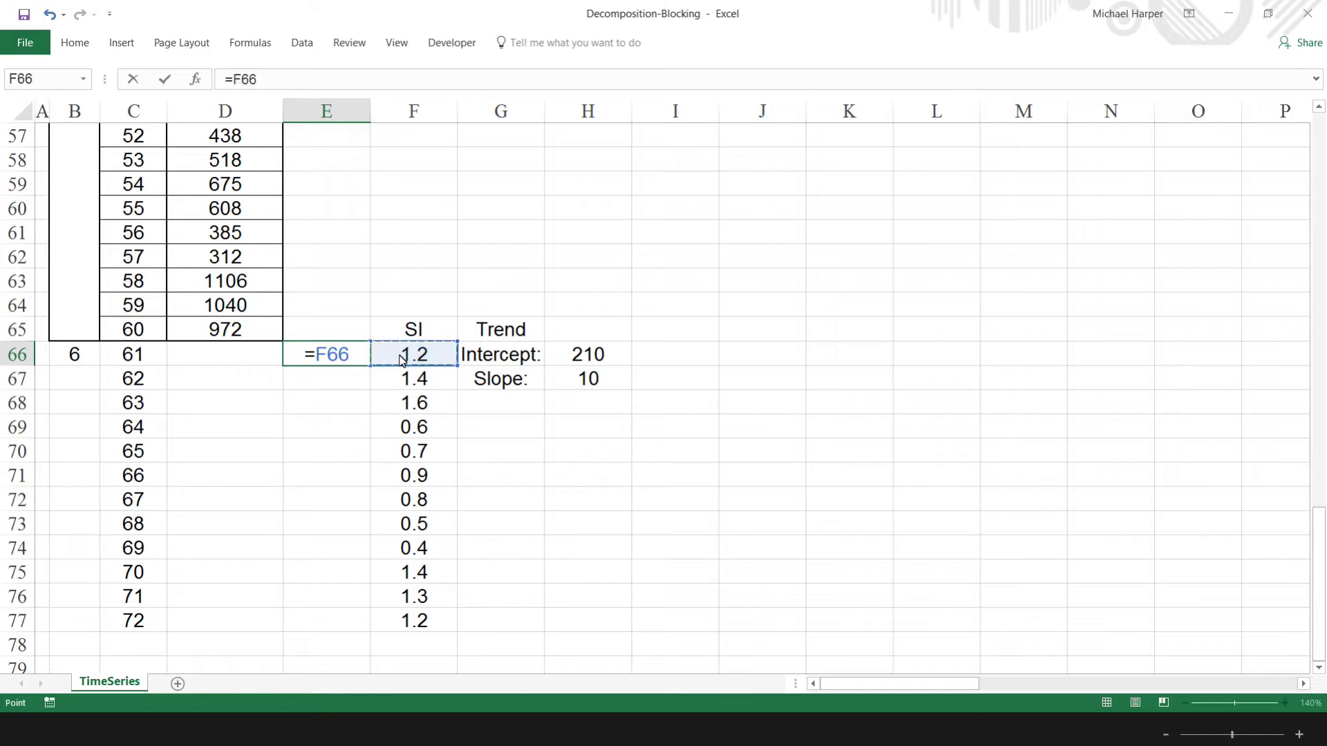
text(*()
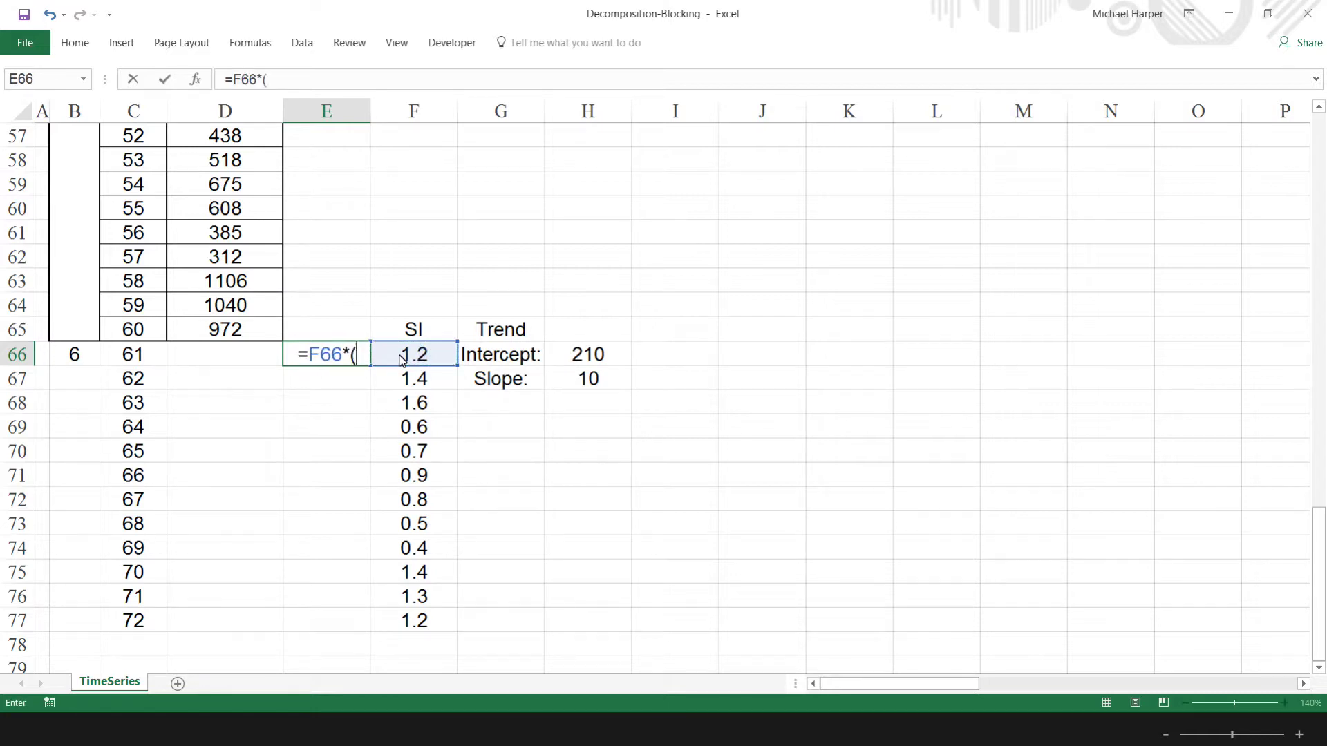
click(598, 356)
key(F4)
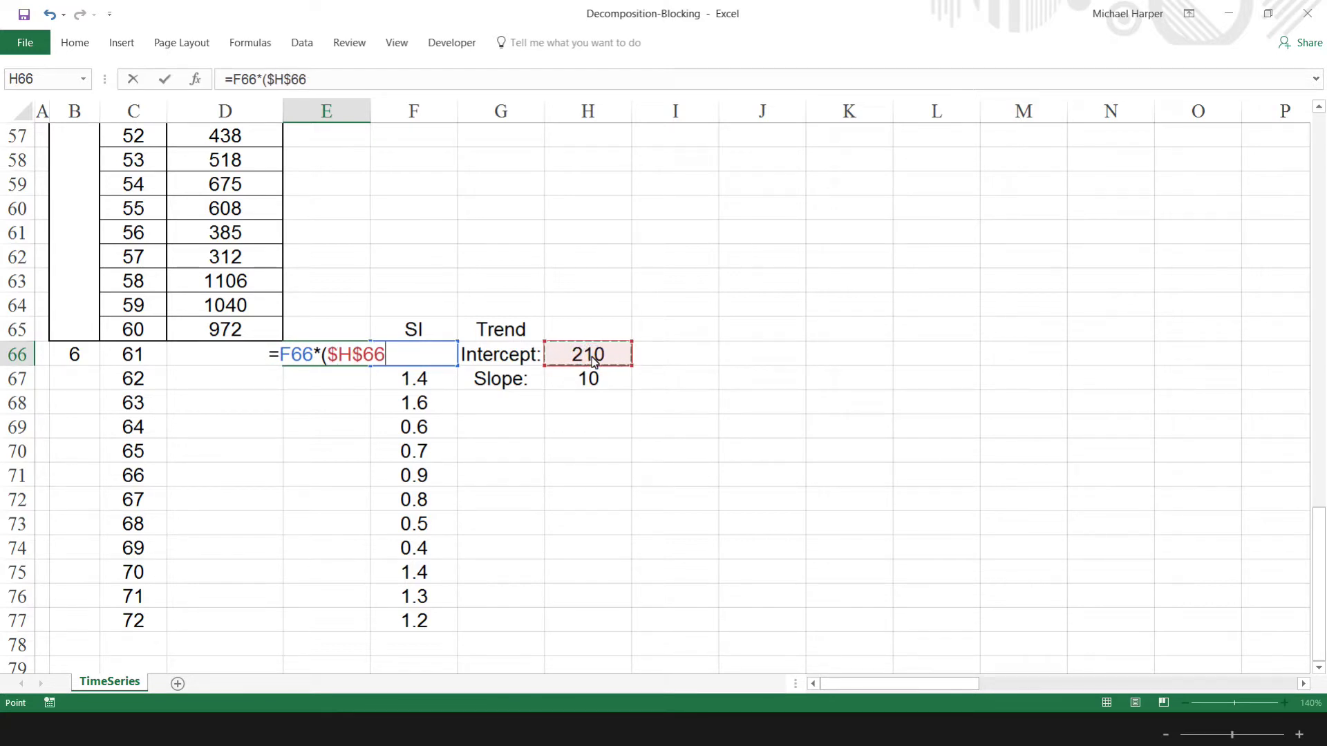
text(+)
click(594, 385)
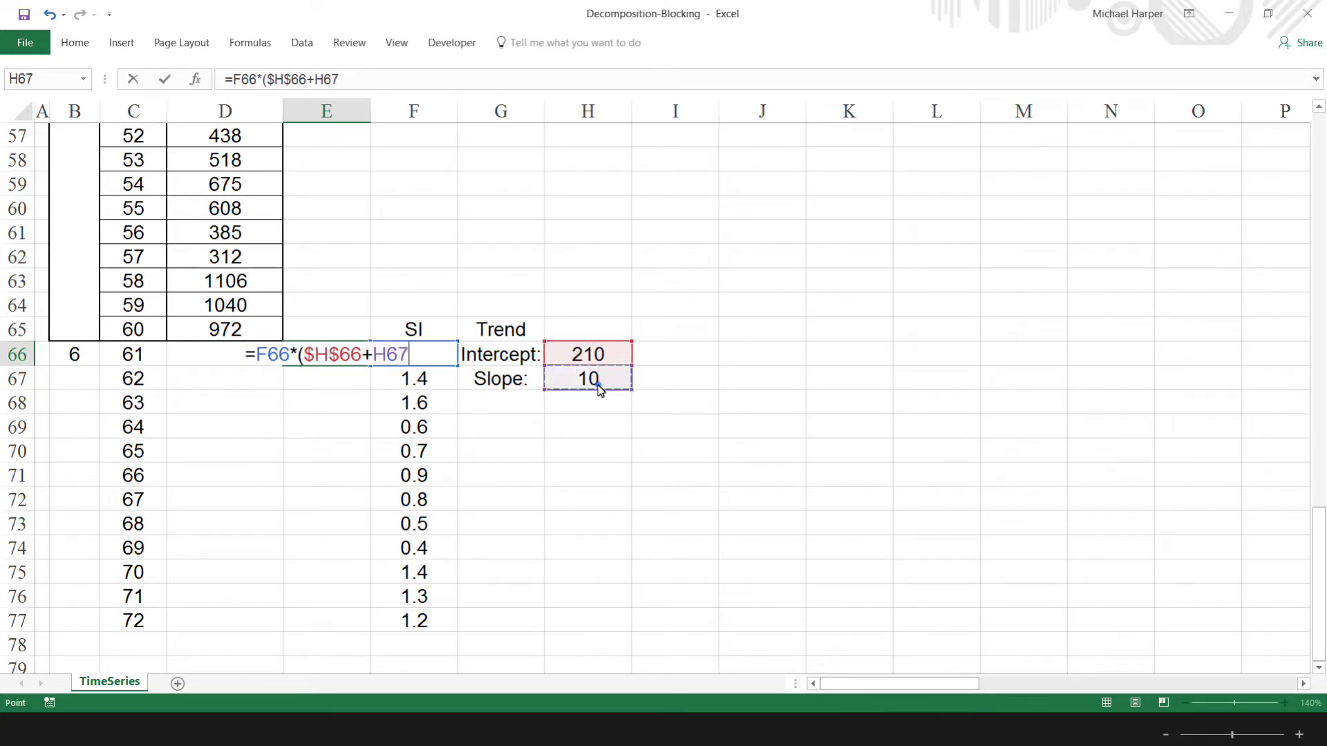
key(F4)
text(*)
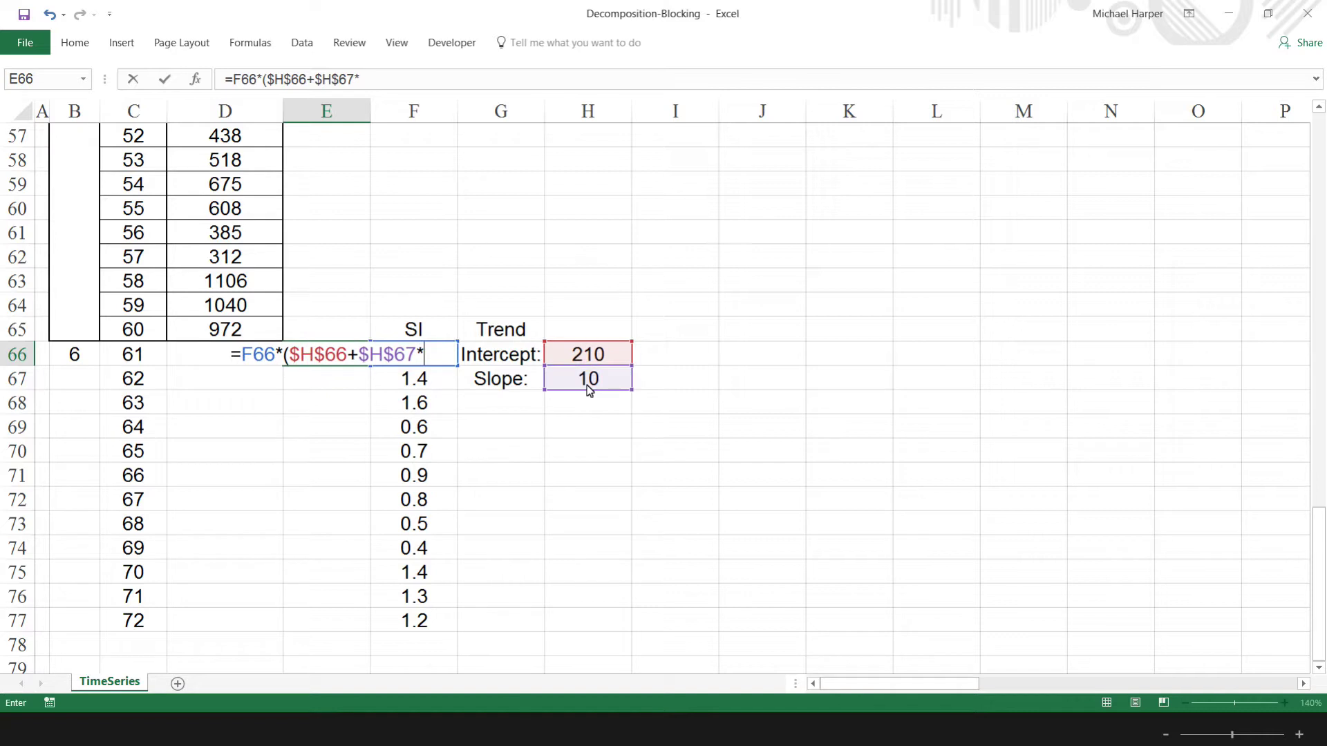
click(126, 357)
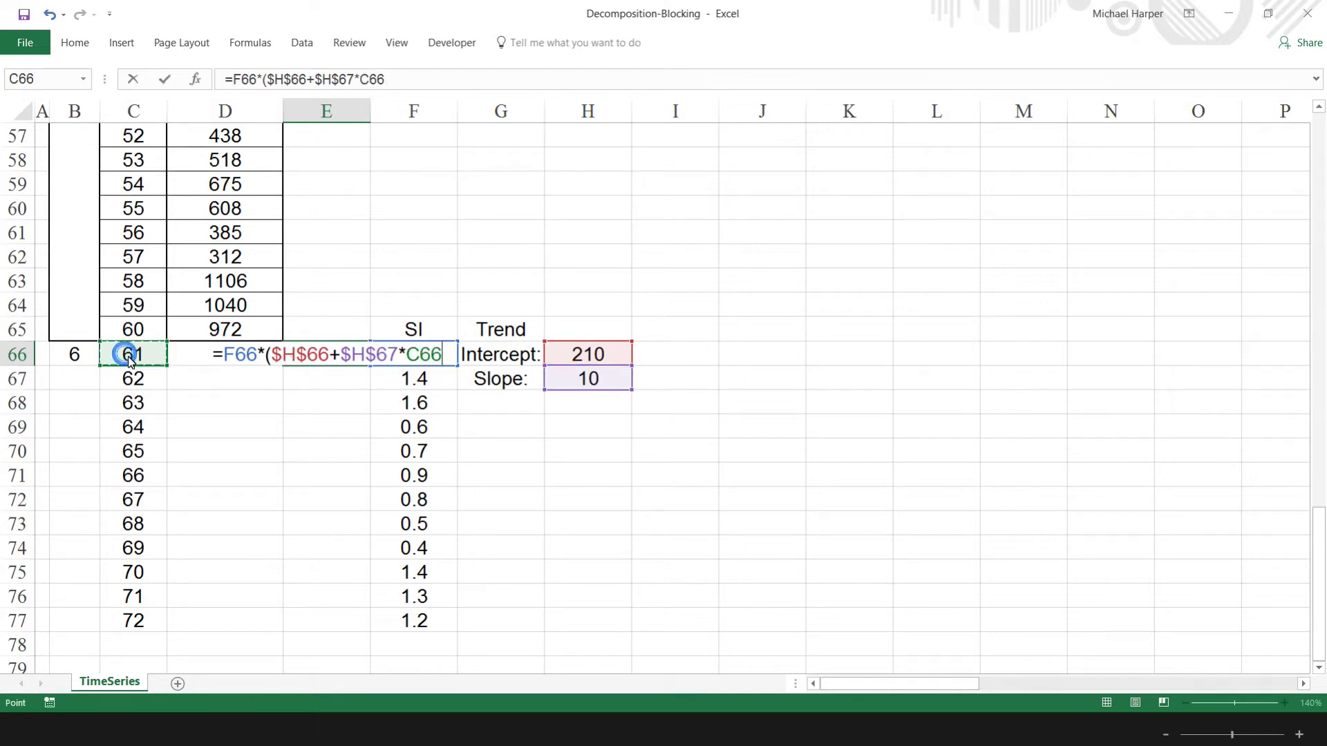
text())
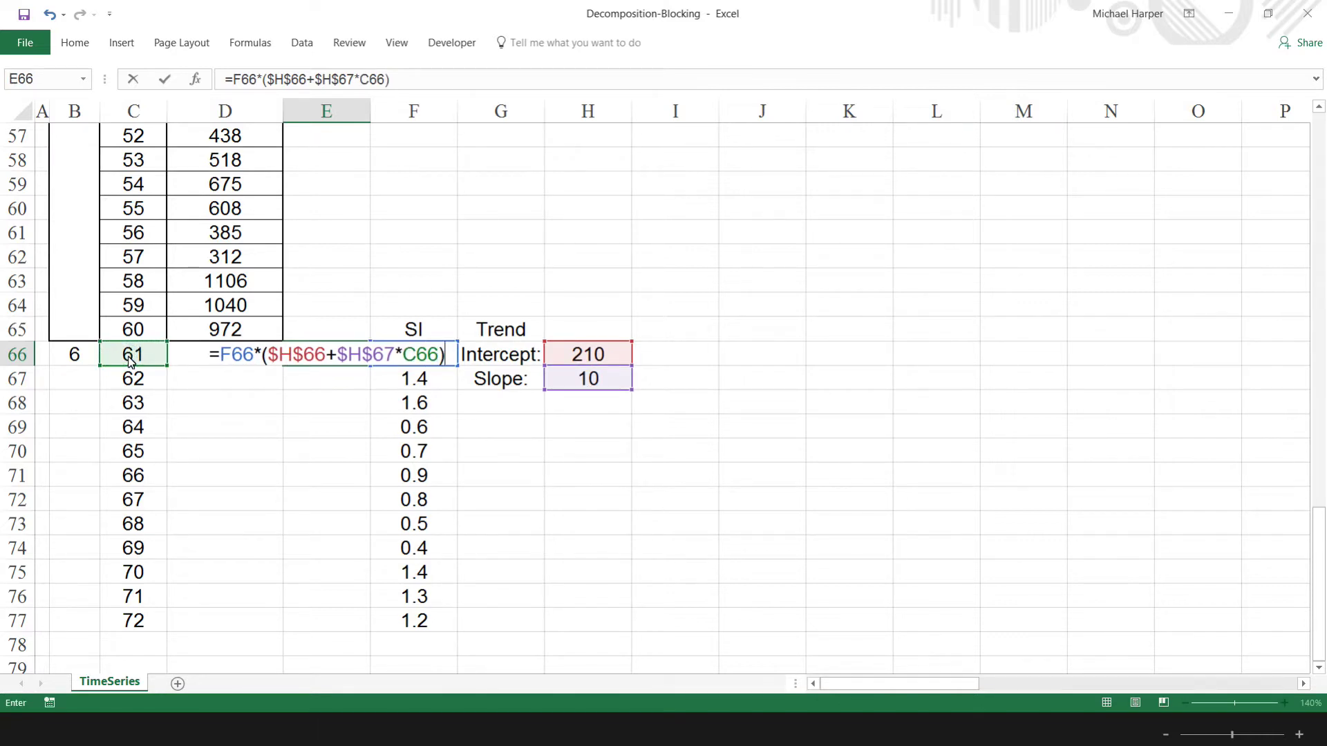
key(Return)
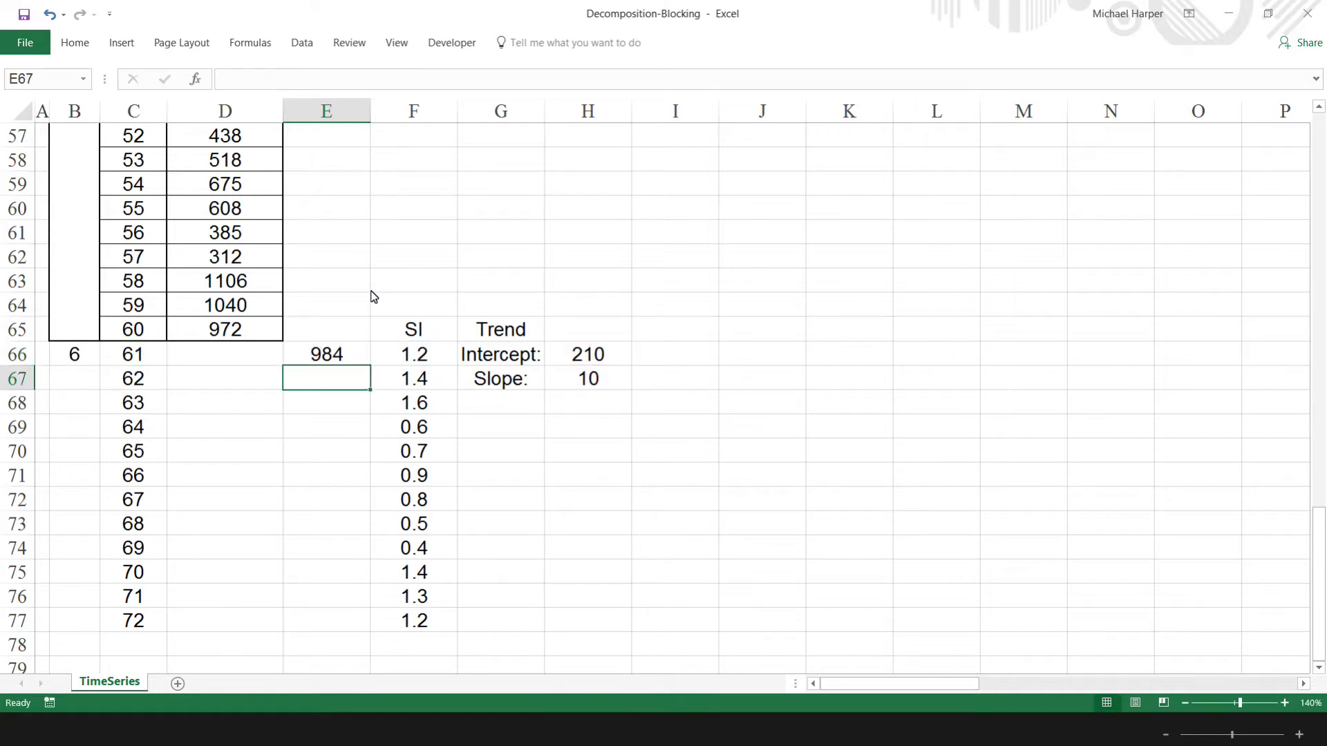
Step: Fill the forecast formula from E66 down to E77 for the remaining months of year 6
click(352, 361)
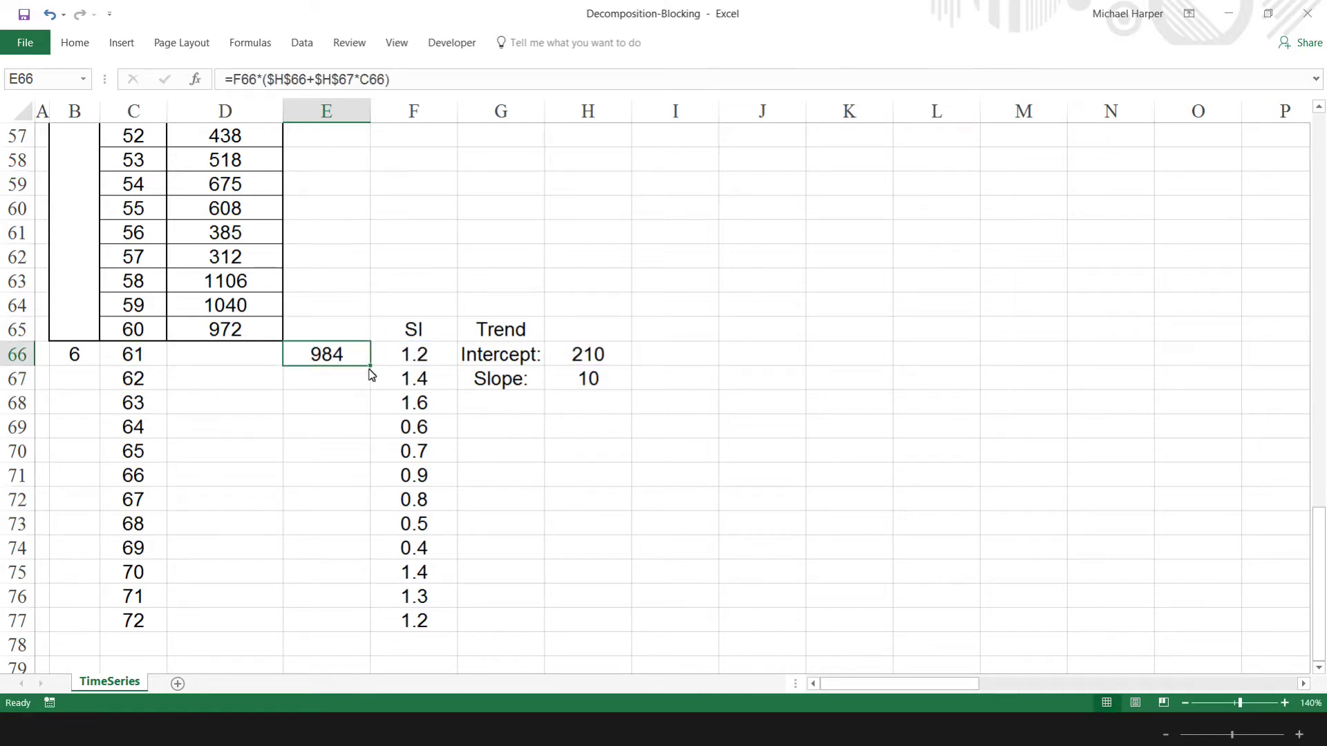
drag(371, 368, 355, 635)
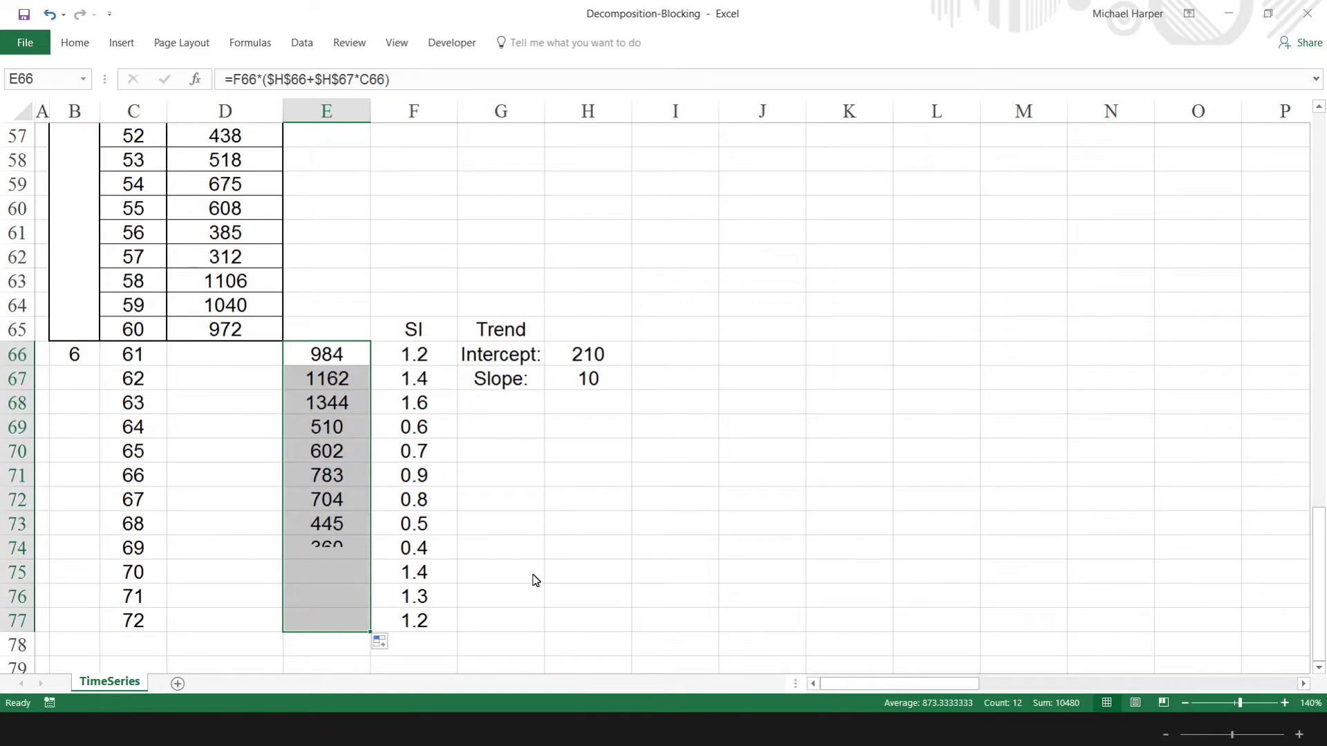
click(572, 529)
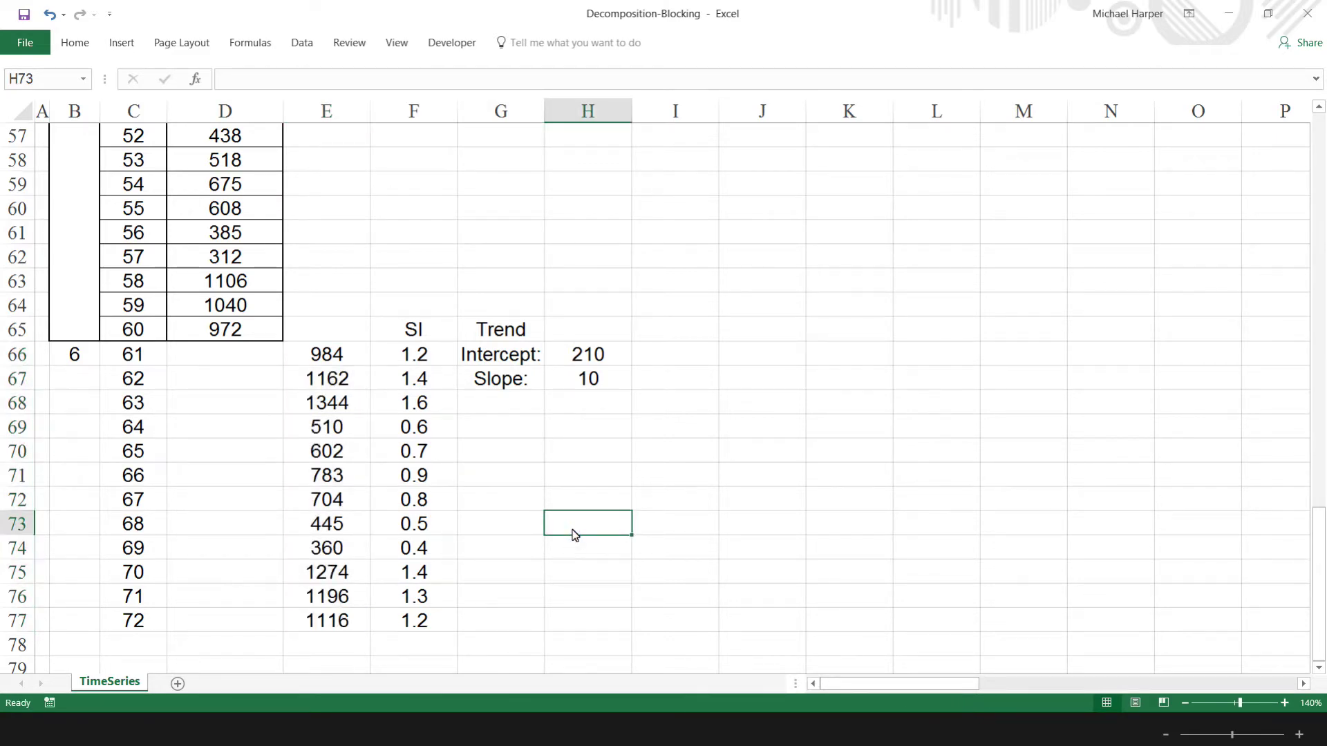
Step: Insert the recommended line chart for the time series values in D6:D65
key(ctrl+Home)
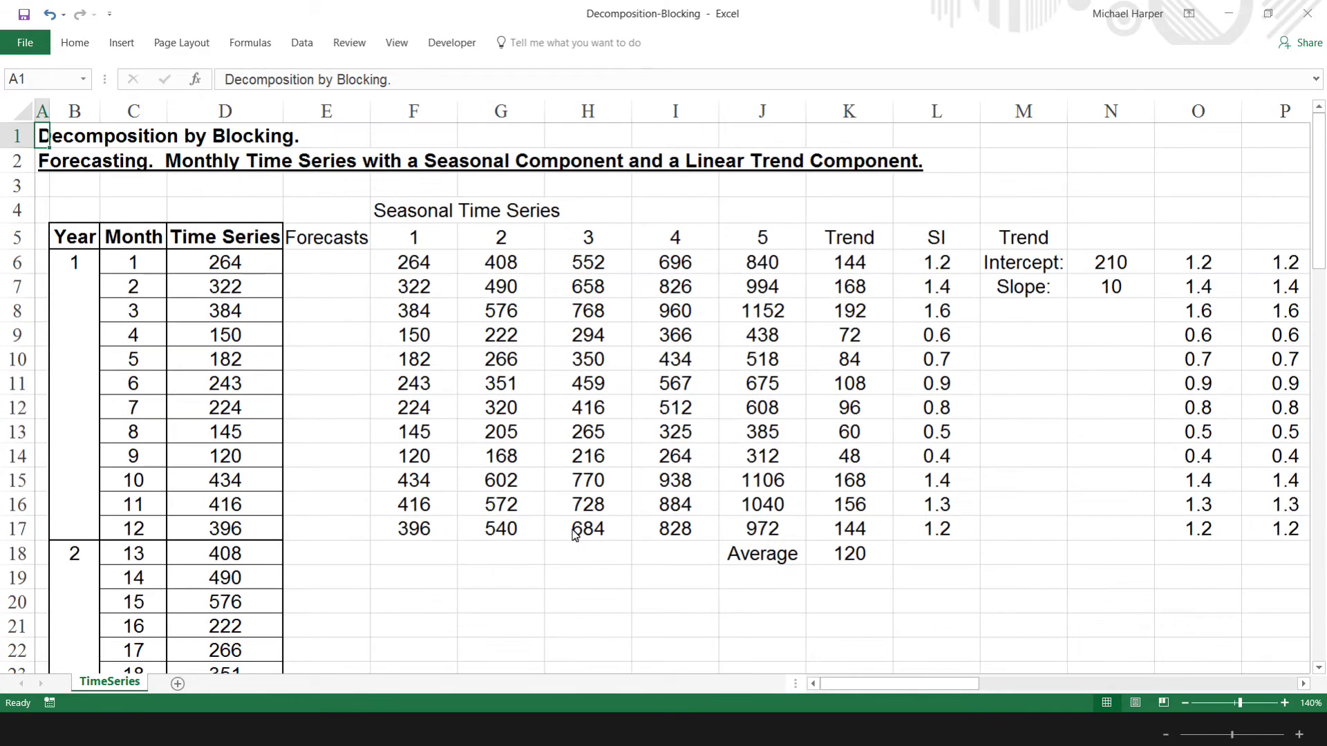
click(237, 268)
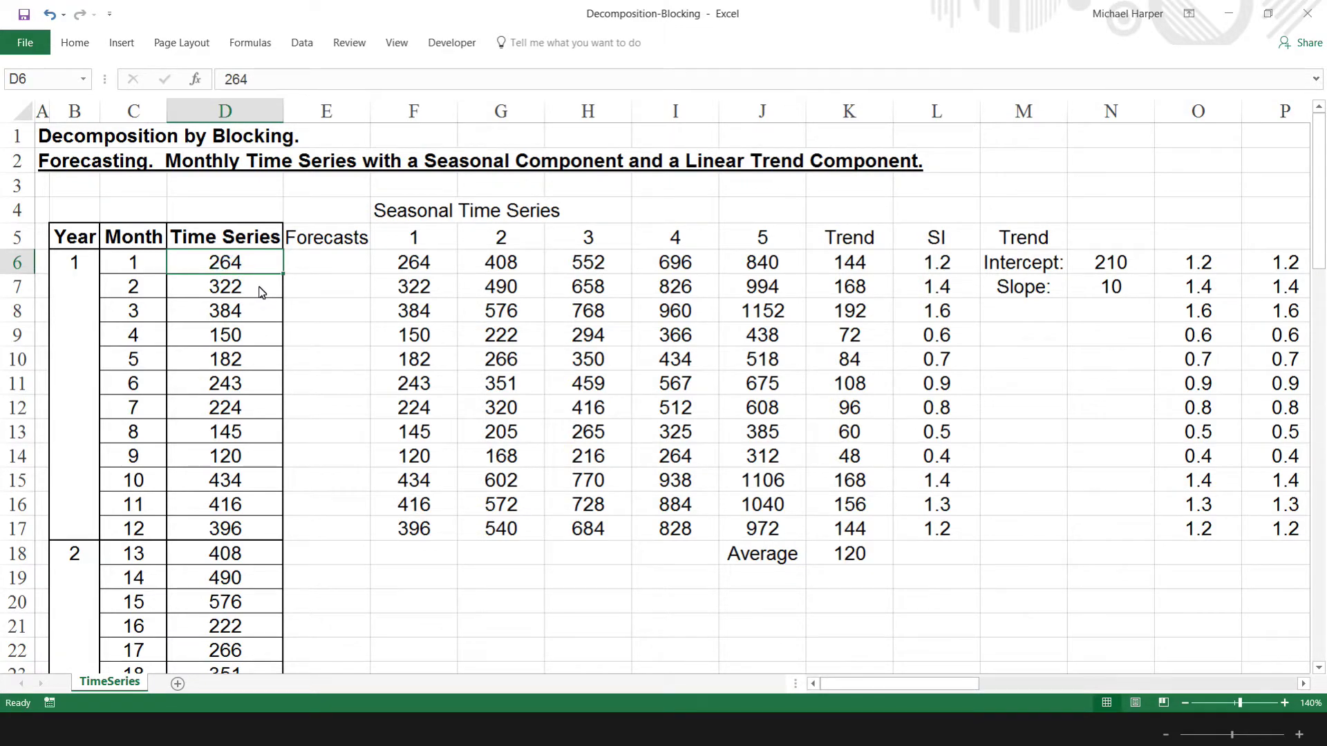
key(ctrl+shift+Down)
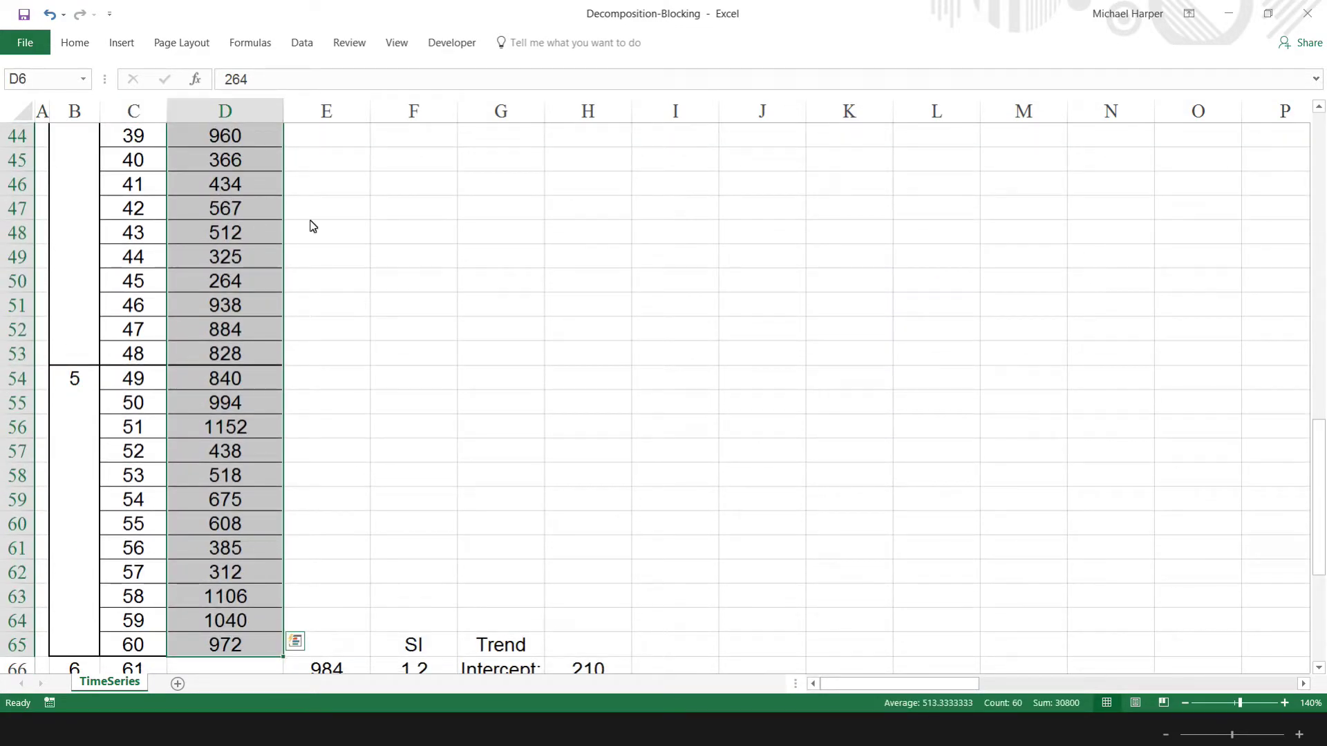
scroll(1321, 456, up, 14)
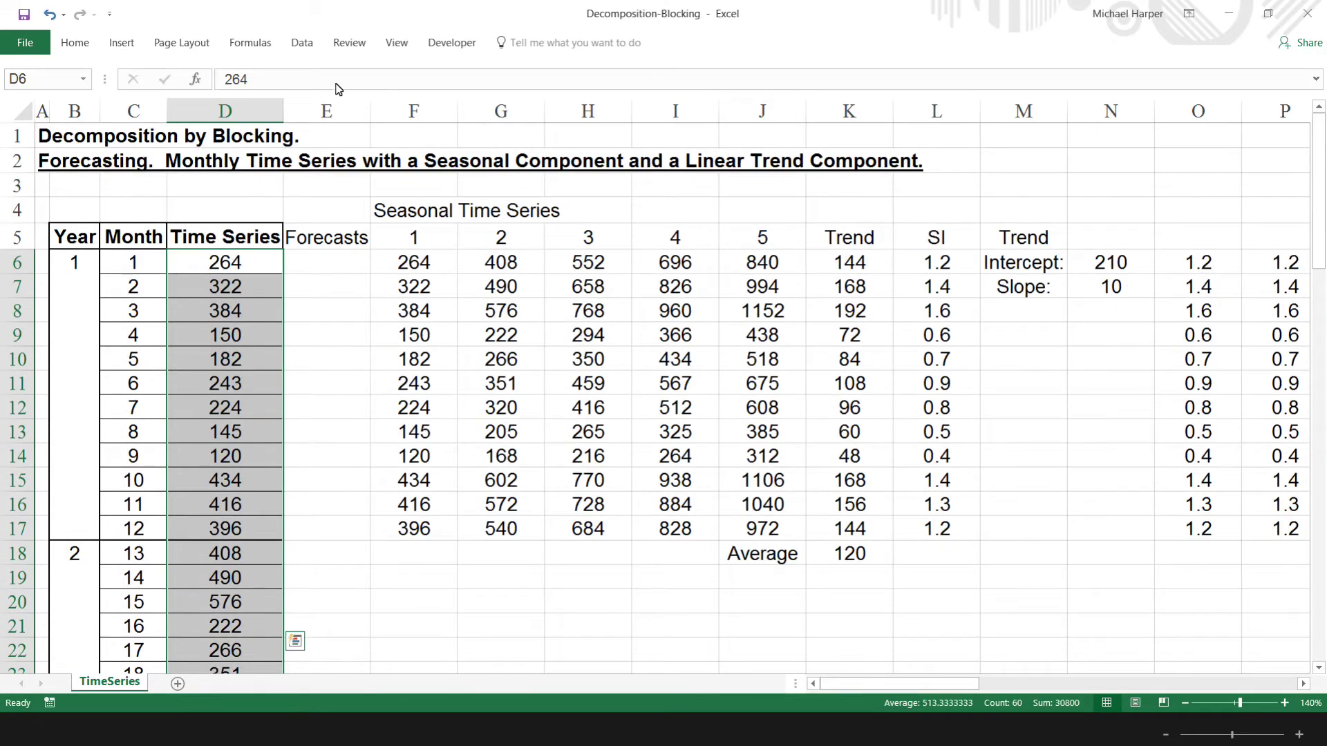
click(121, 45)
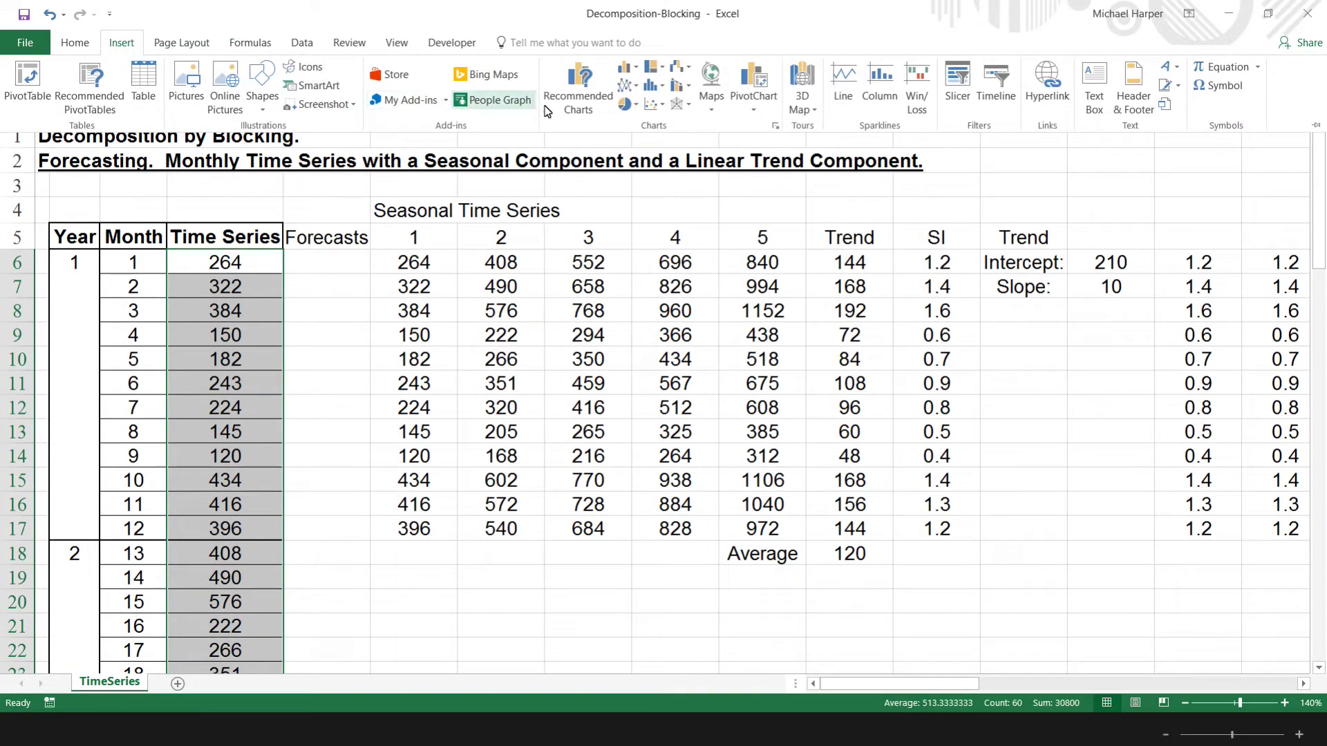
click(577, 90)
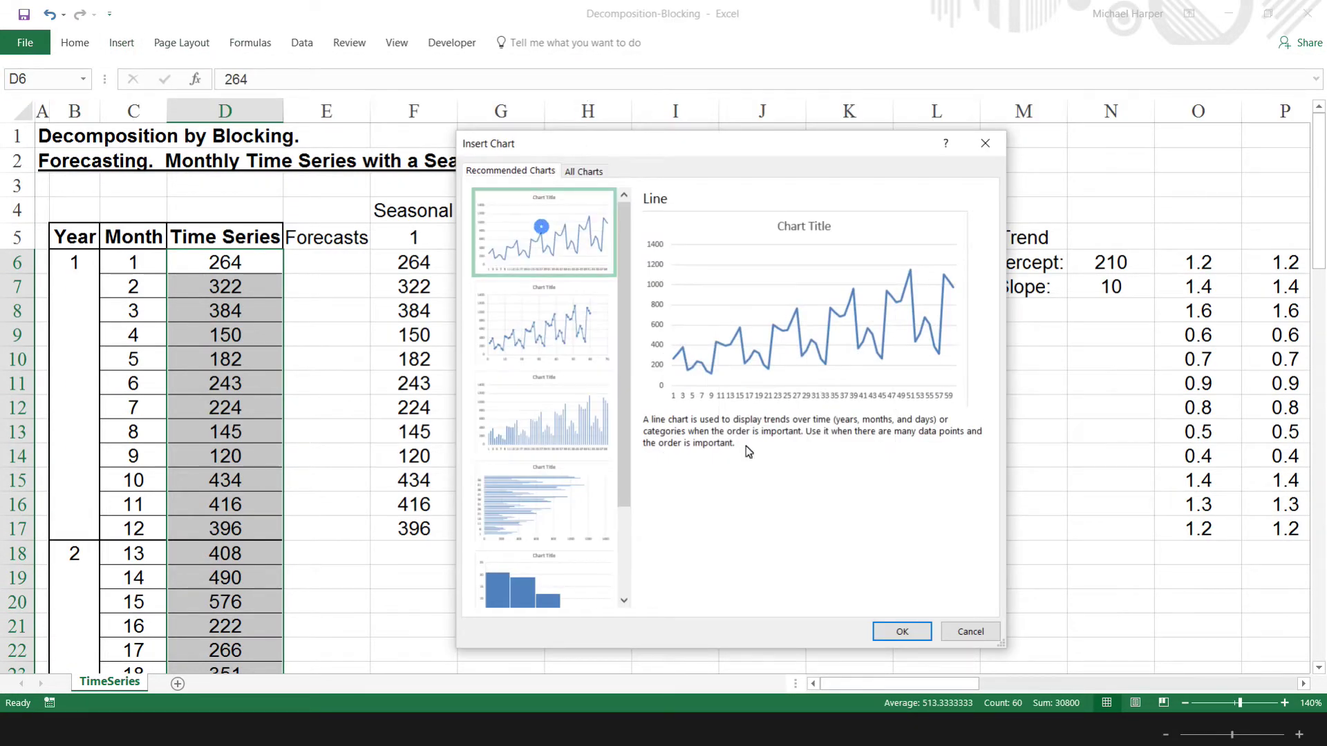
click(893, 633)
drag(616, 237, 658, 244)
Step: Add a second data series to the line chart with the forecast column E6:E77 as its values
click(624, 263)
click(512, 45)
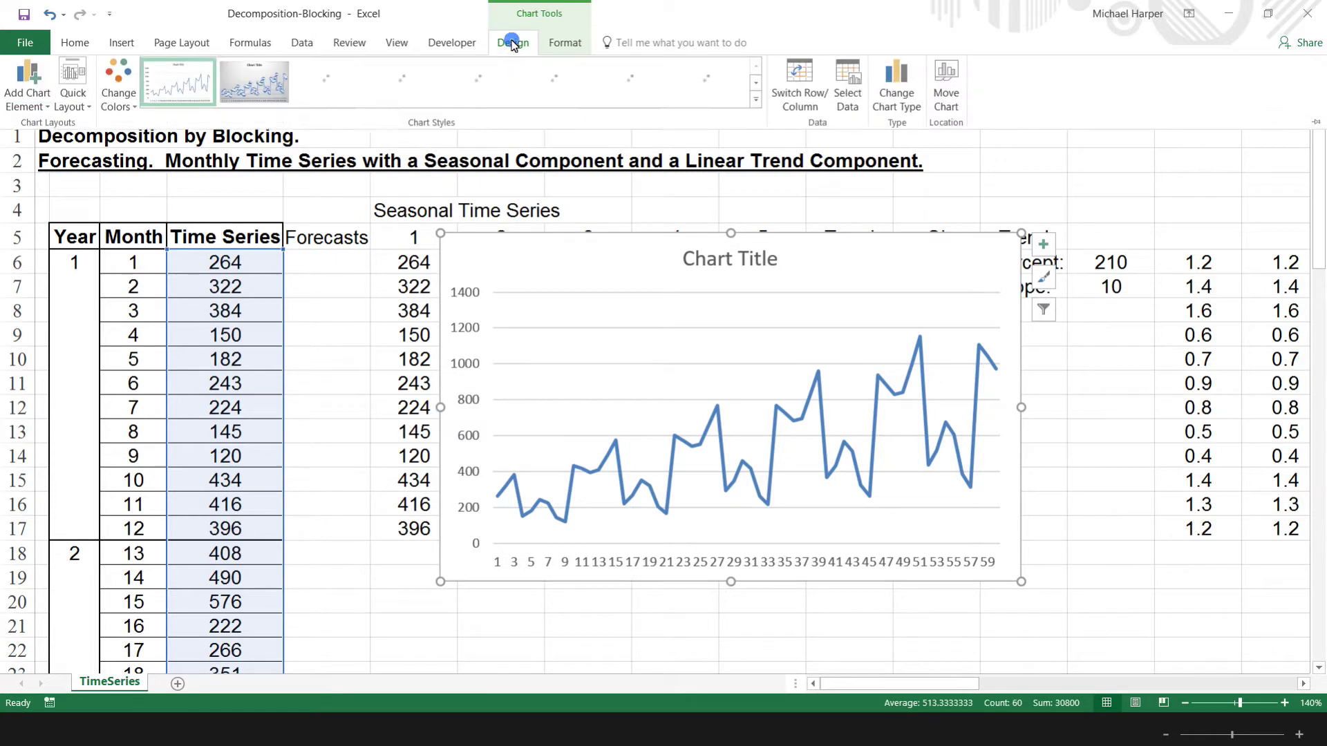
click(852, 105)
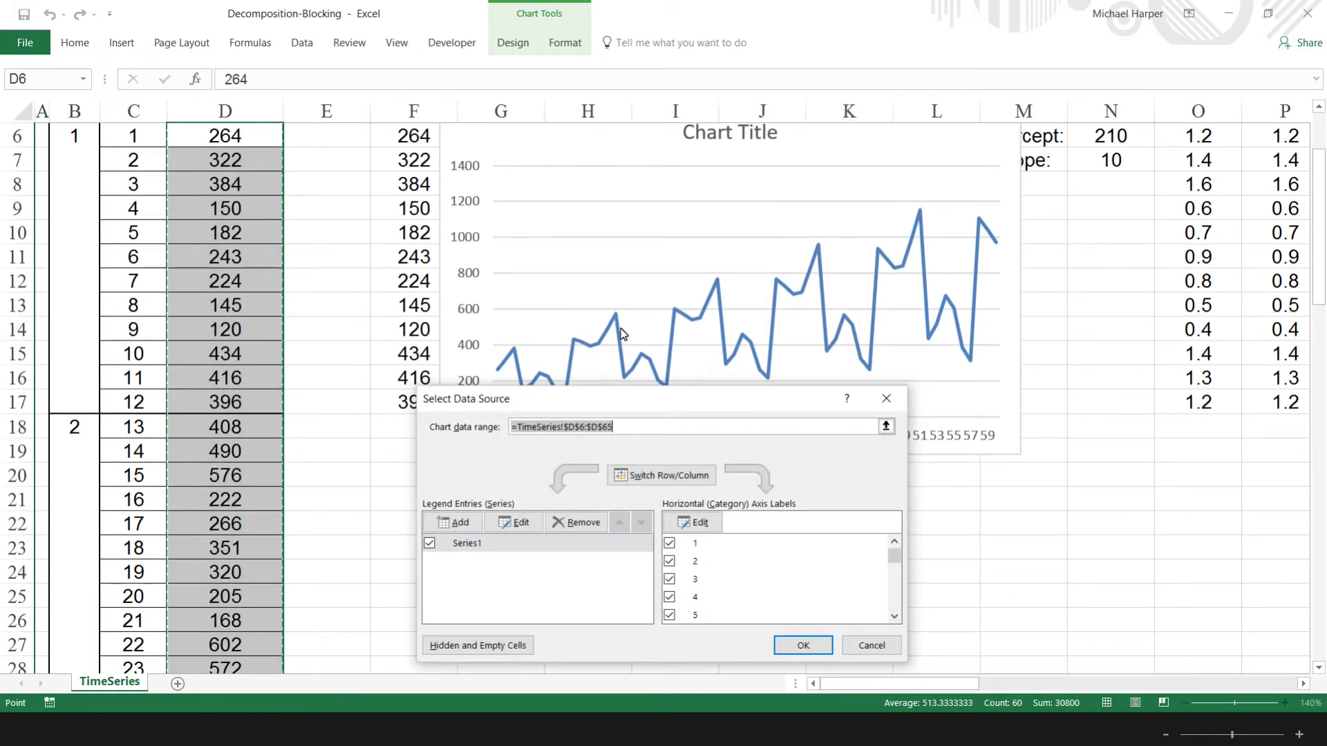
click(465, 525)
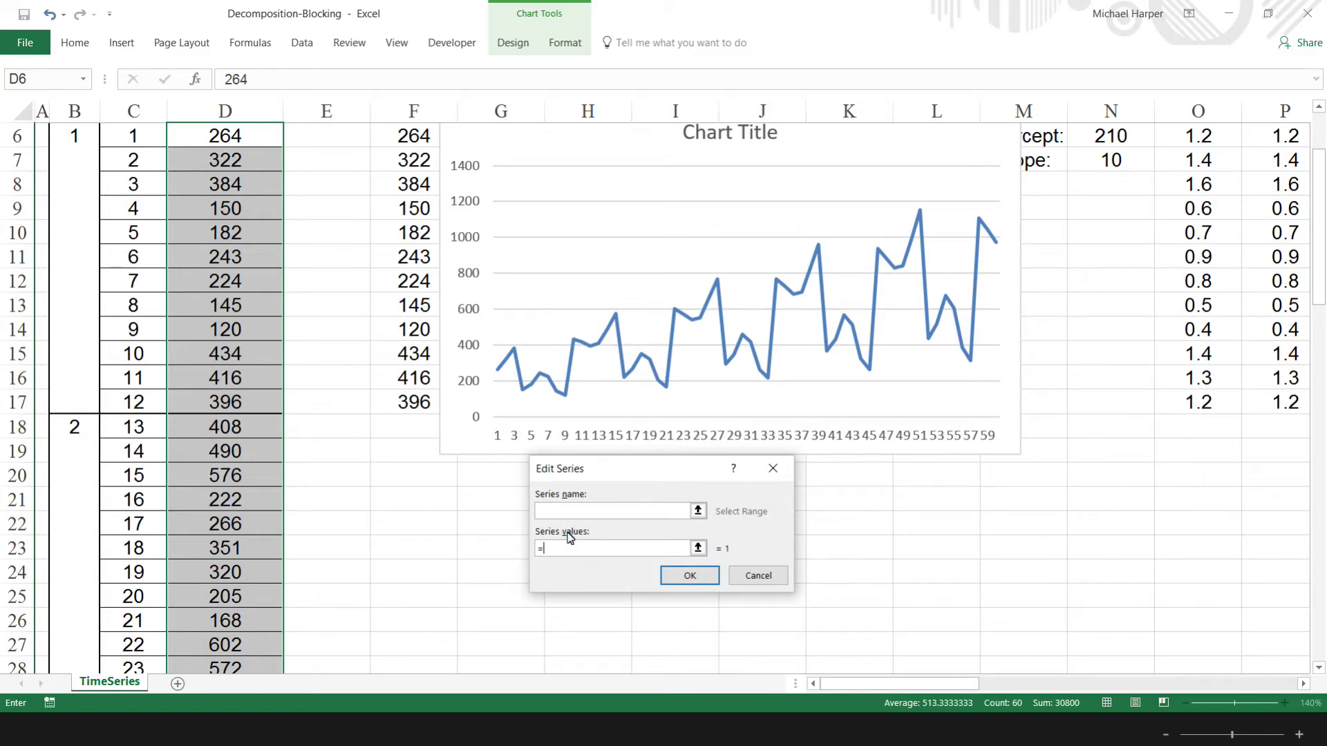
scroll(337, 170, up, 2)
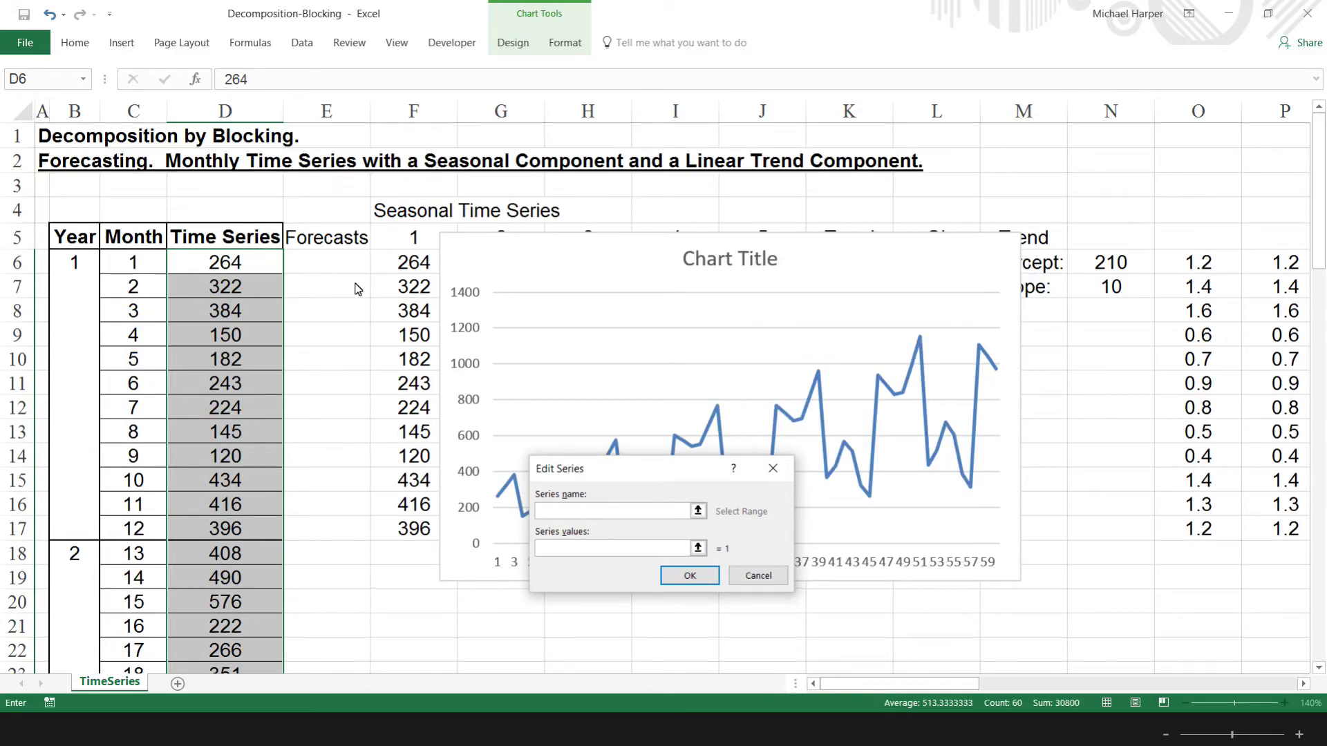
click(320, 266)
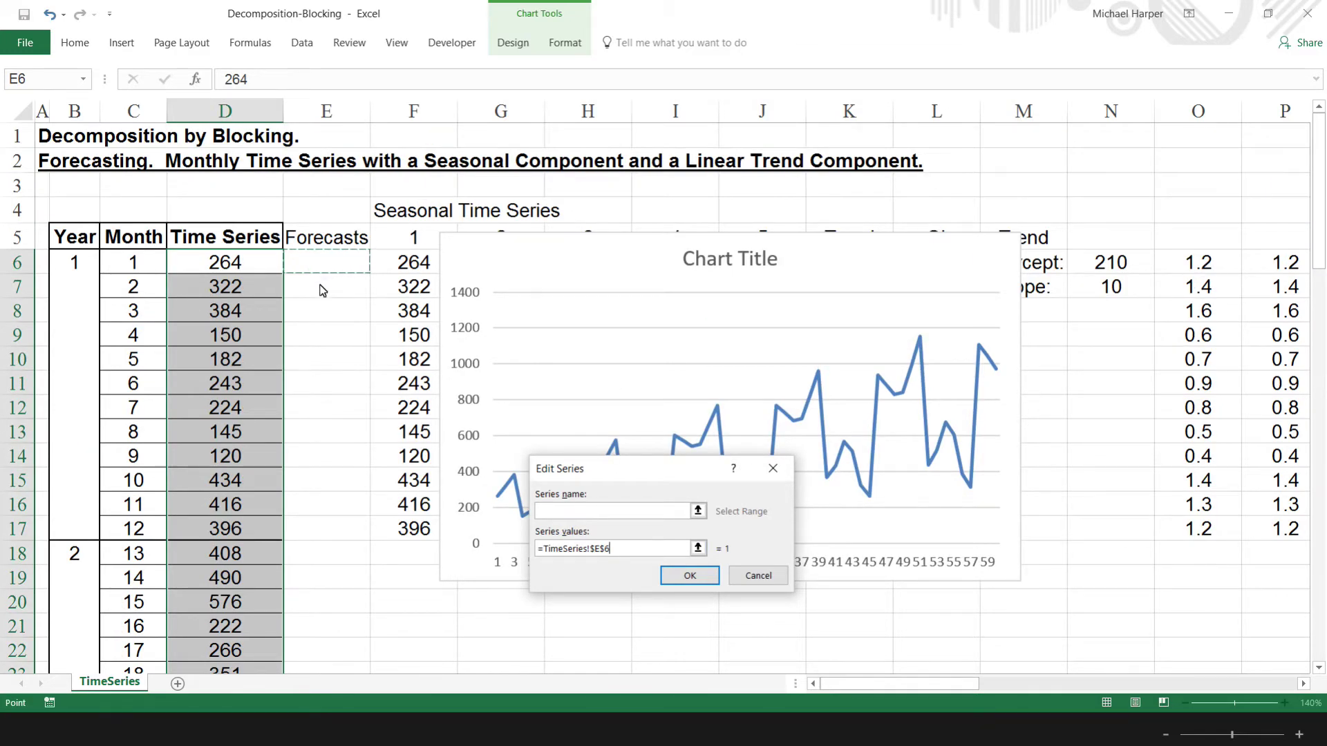
key(ctrl+shift+Down)
key(ctrl+shift+Down)
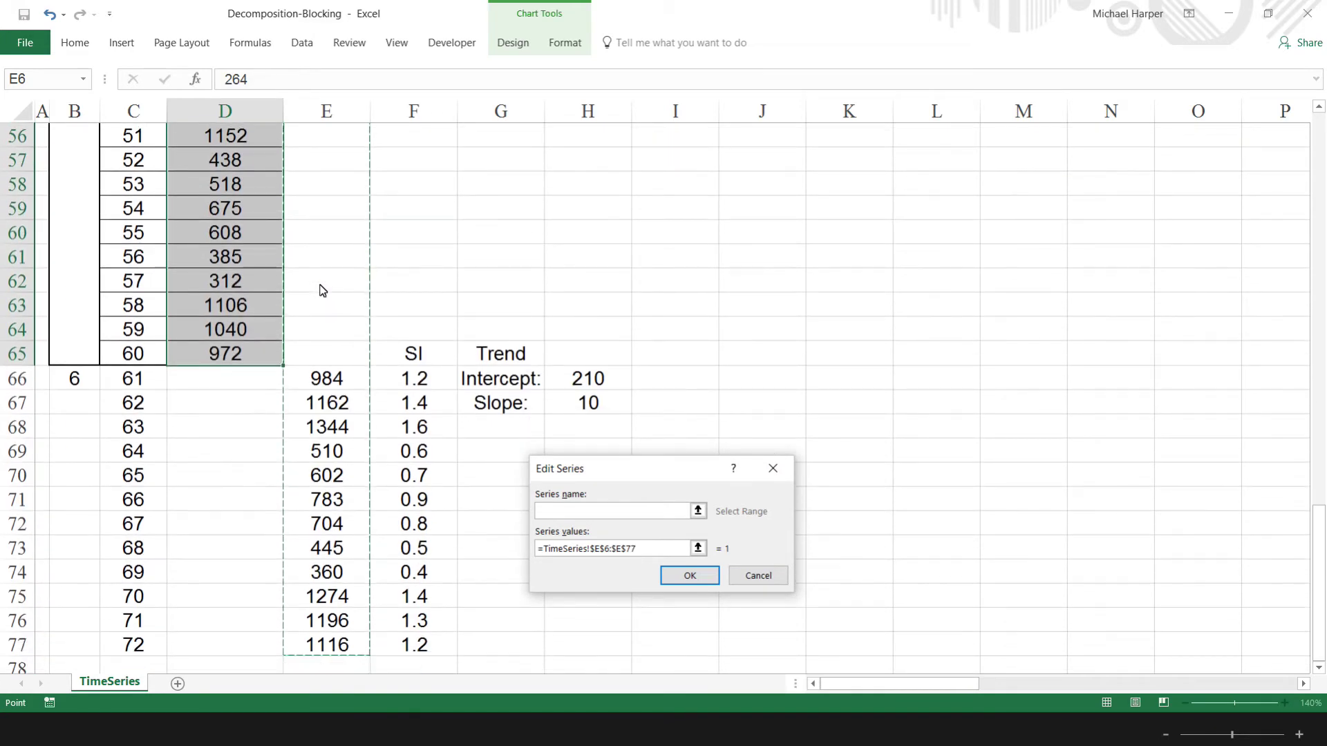
click(688, 576)
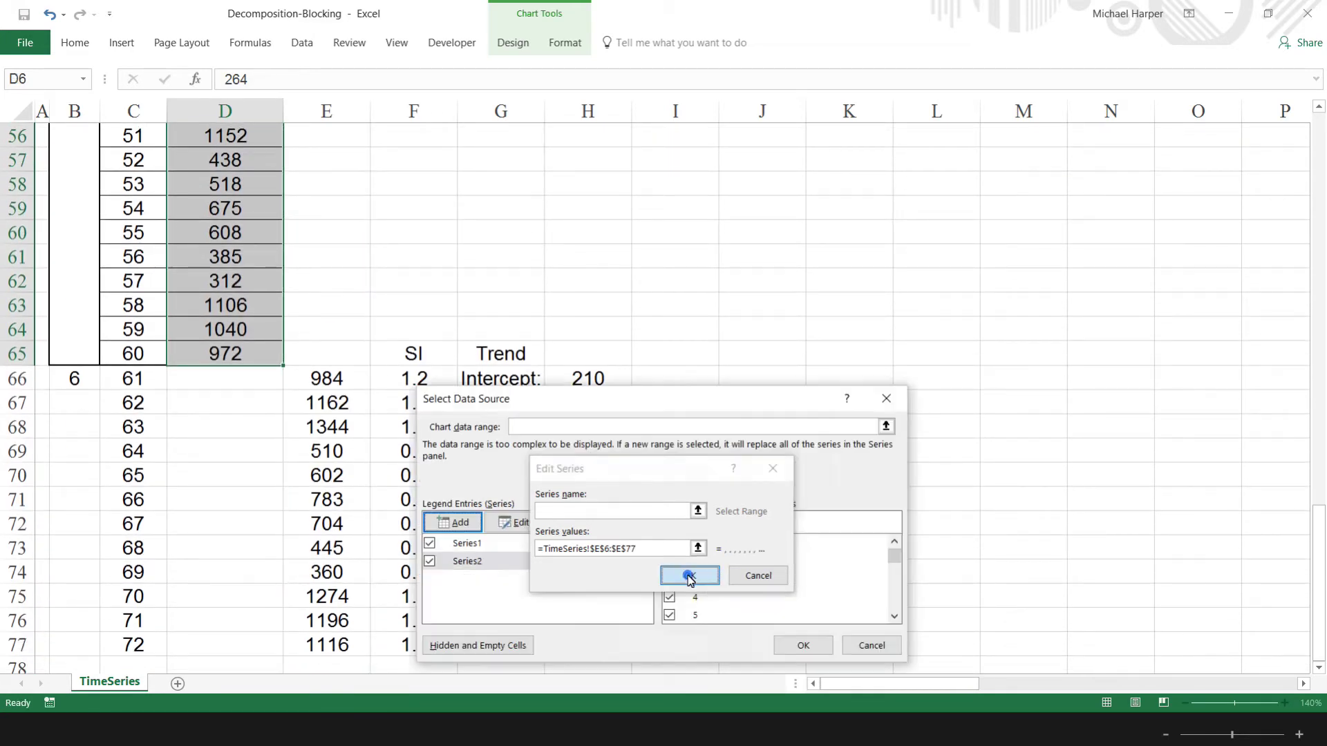
click(800, 644)
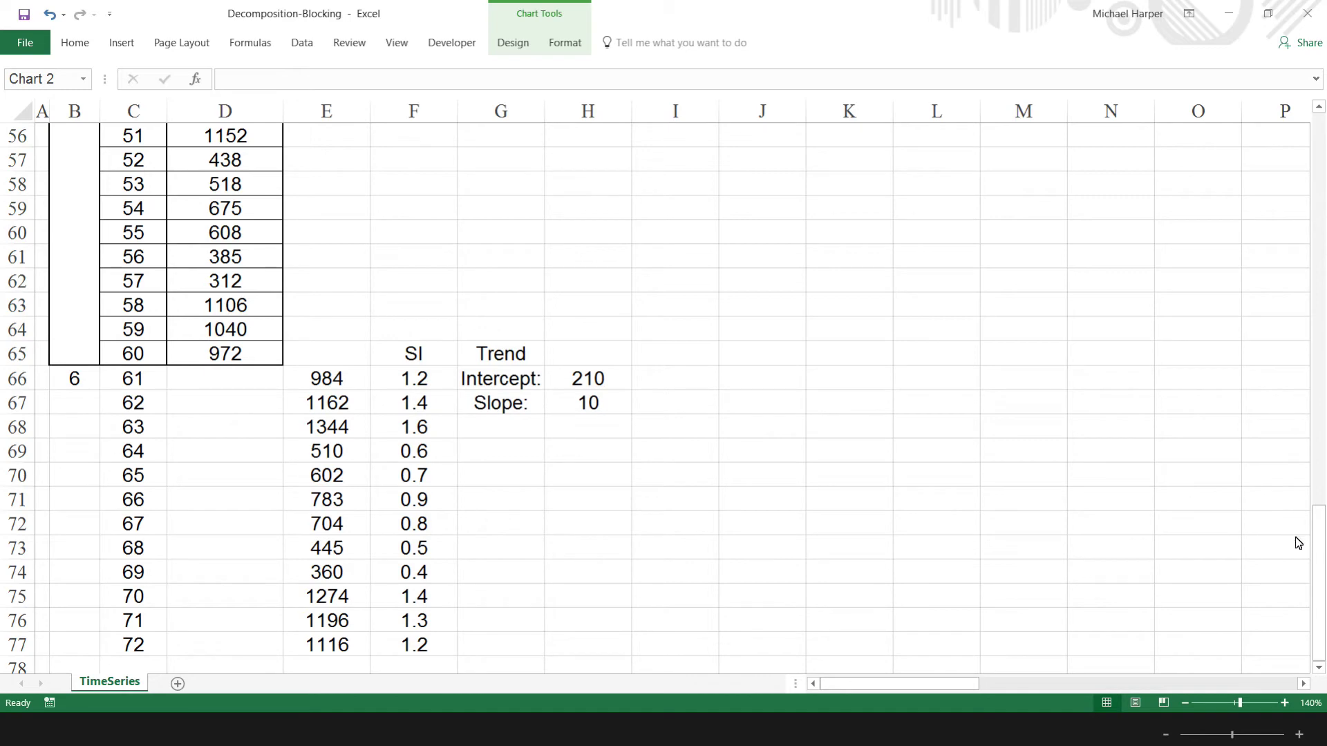
Step: Move the chart to just below row 6, spanning columns D to I, so the trend and SI columns are uncovered
drag(1321, 479, 1319, 172)
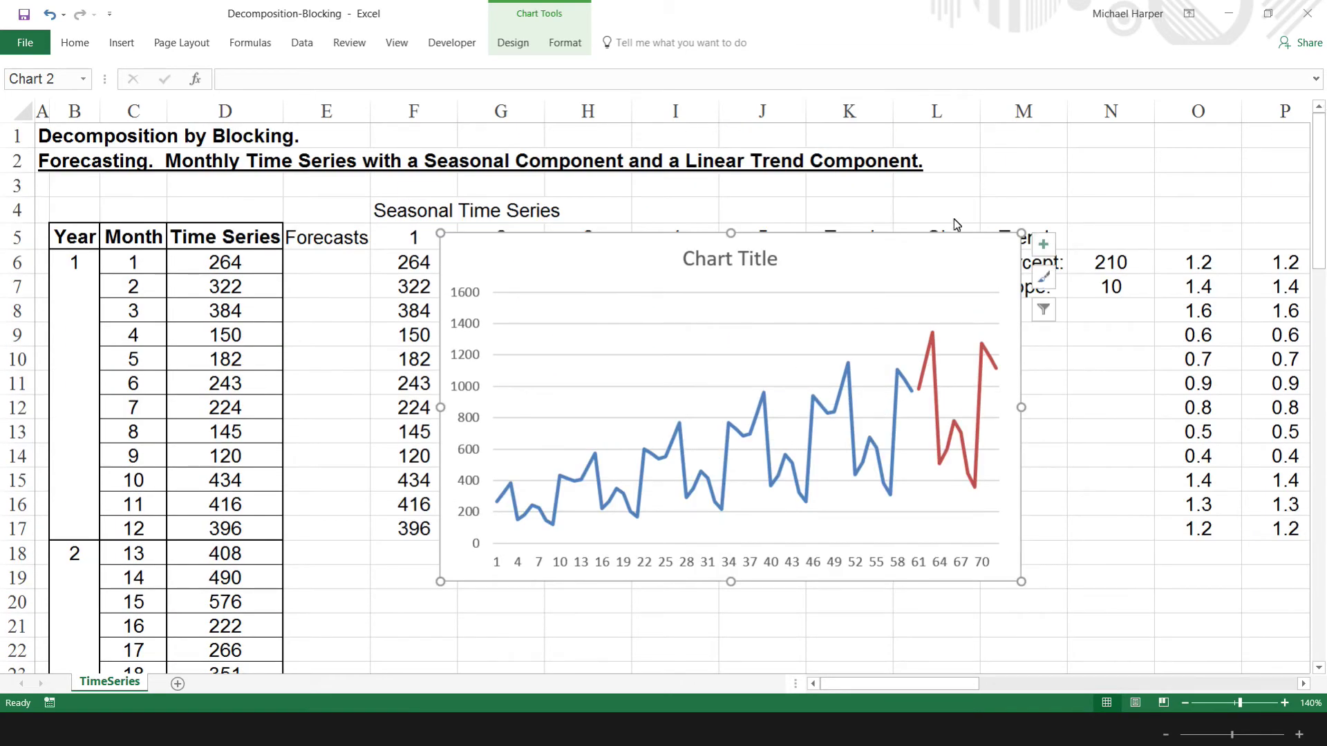
drag(650, 240, 451, 226)
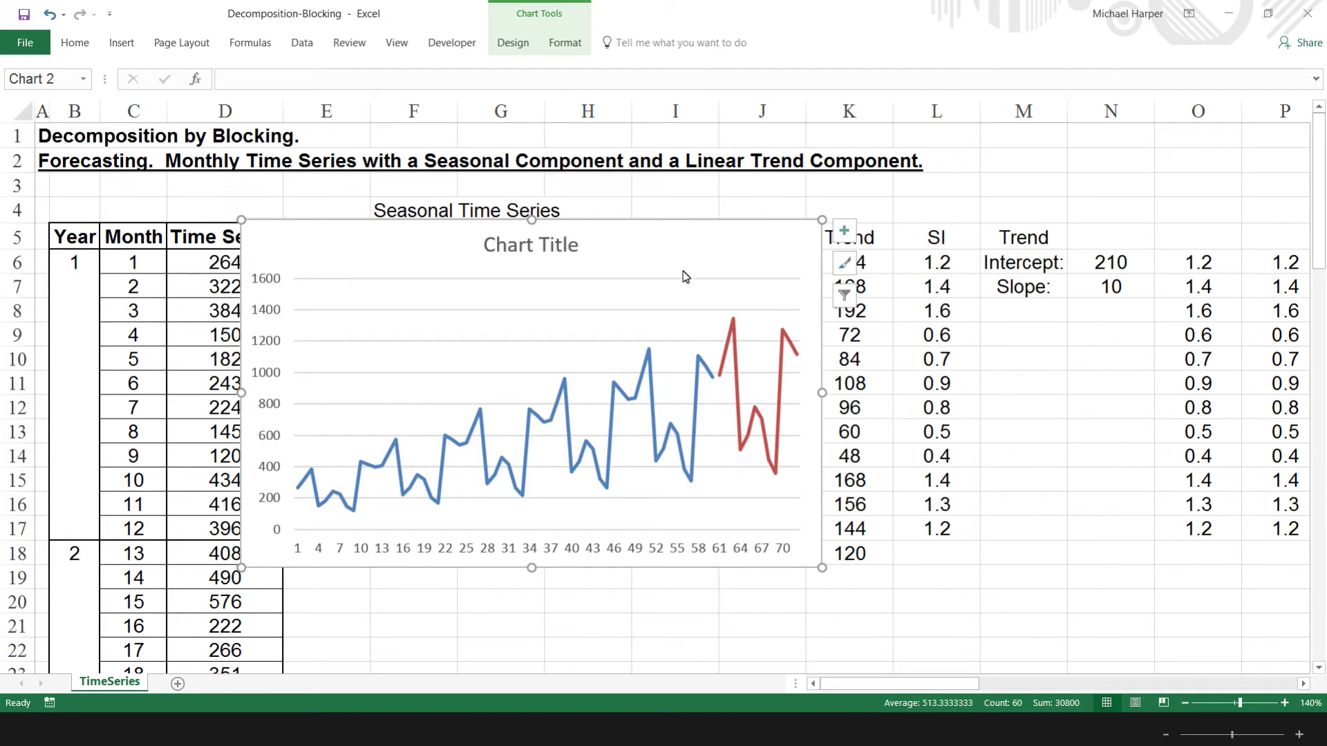
drag(655, 229, 574, 396)
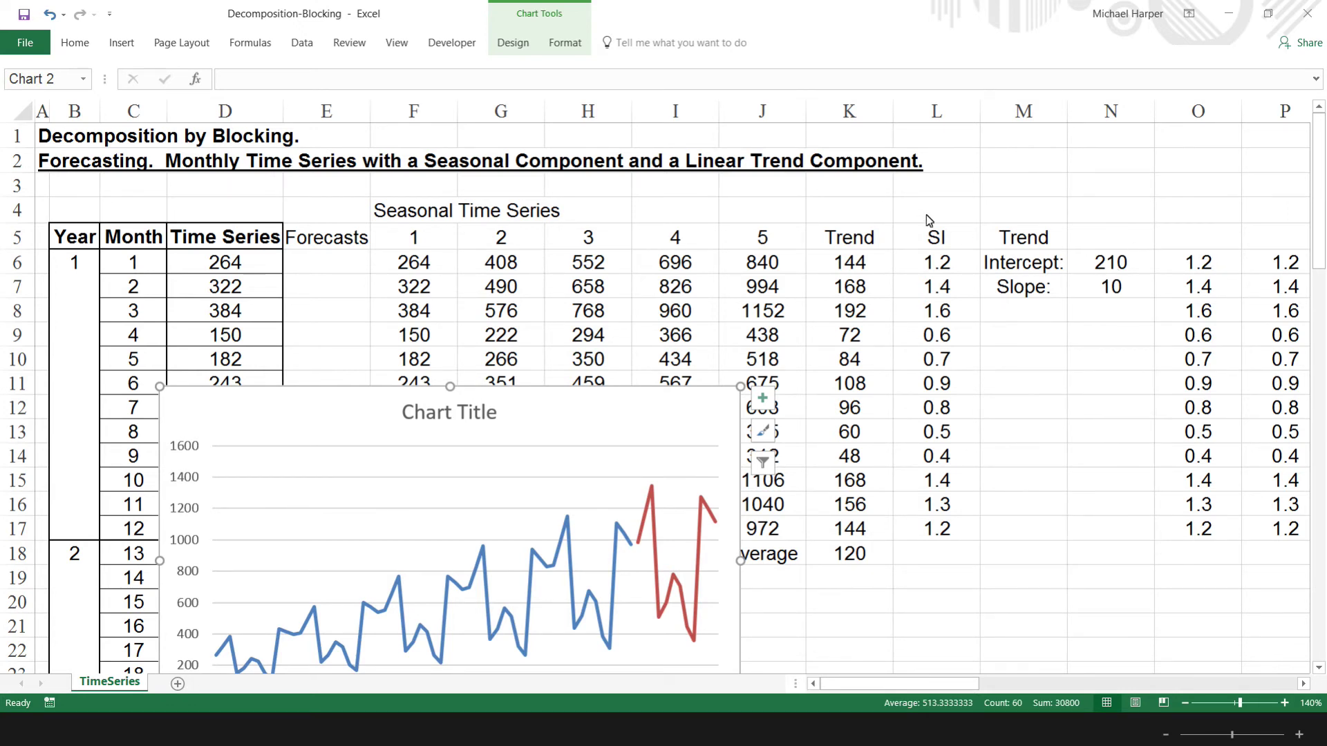
drag(381, 392, 379, 284)
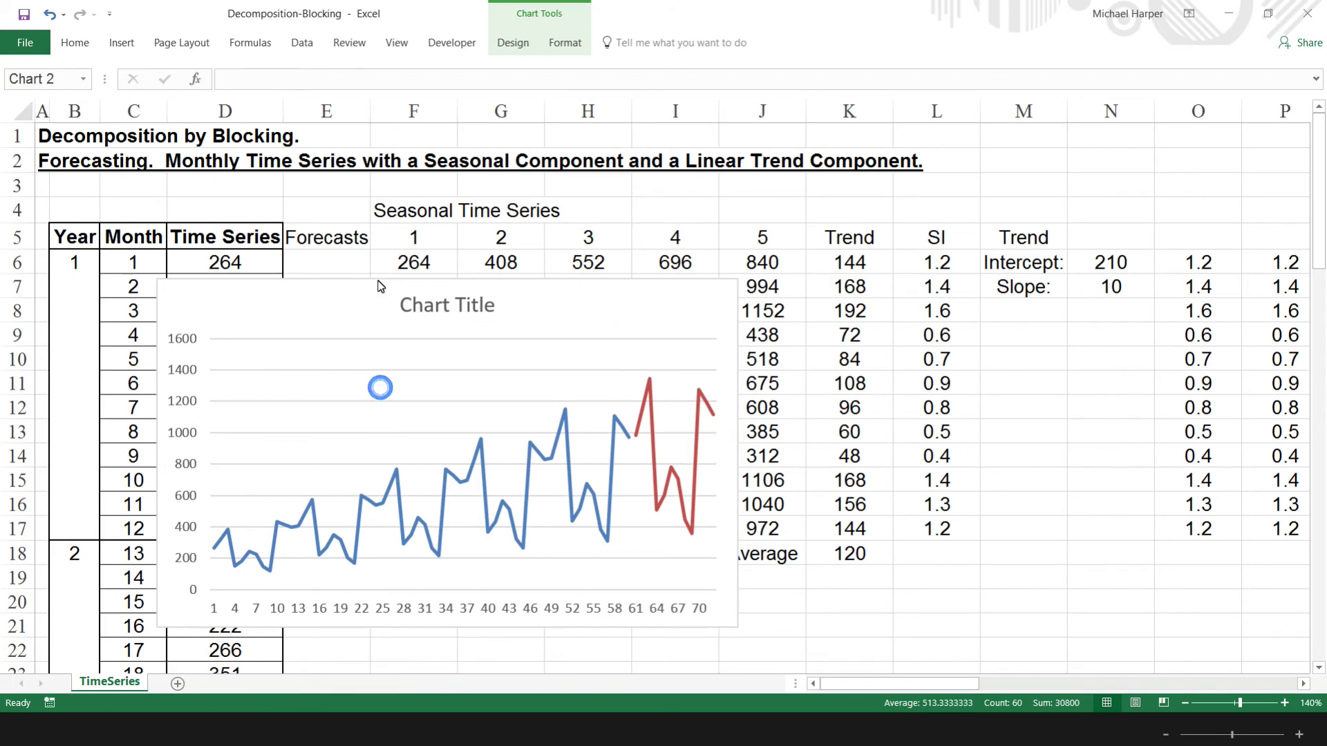